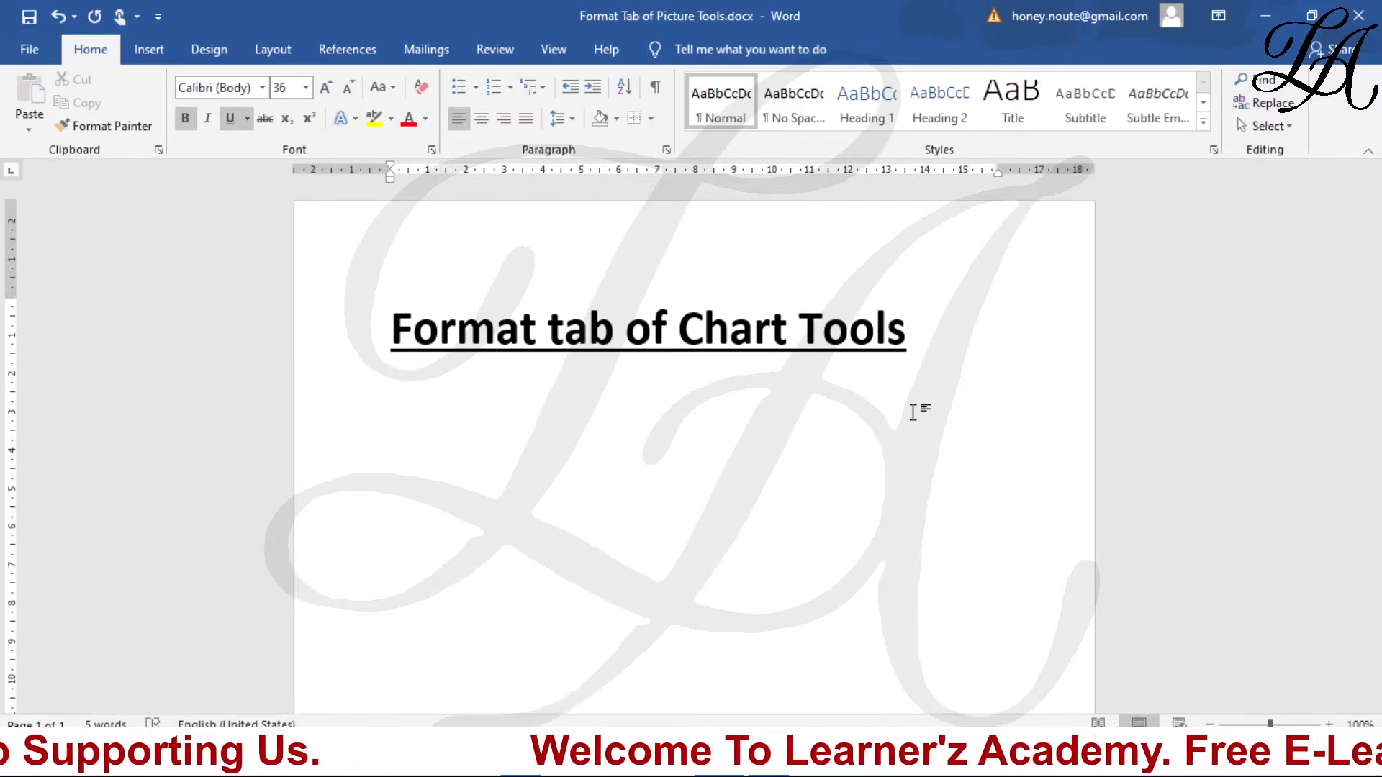
Insert a clustered column chart on a new line below the heading "Format tab of Chart Tools"
key("Return")
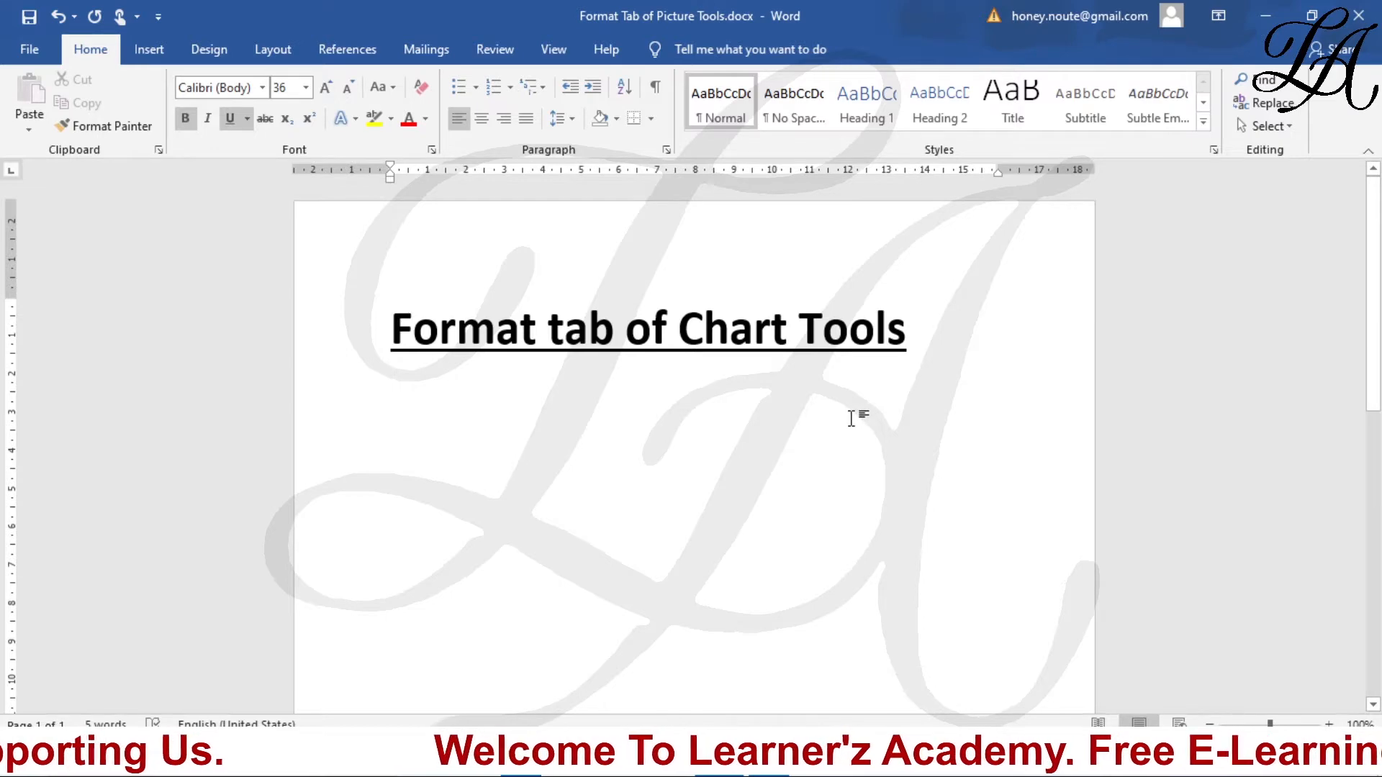
left_click(149, 50)
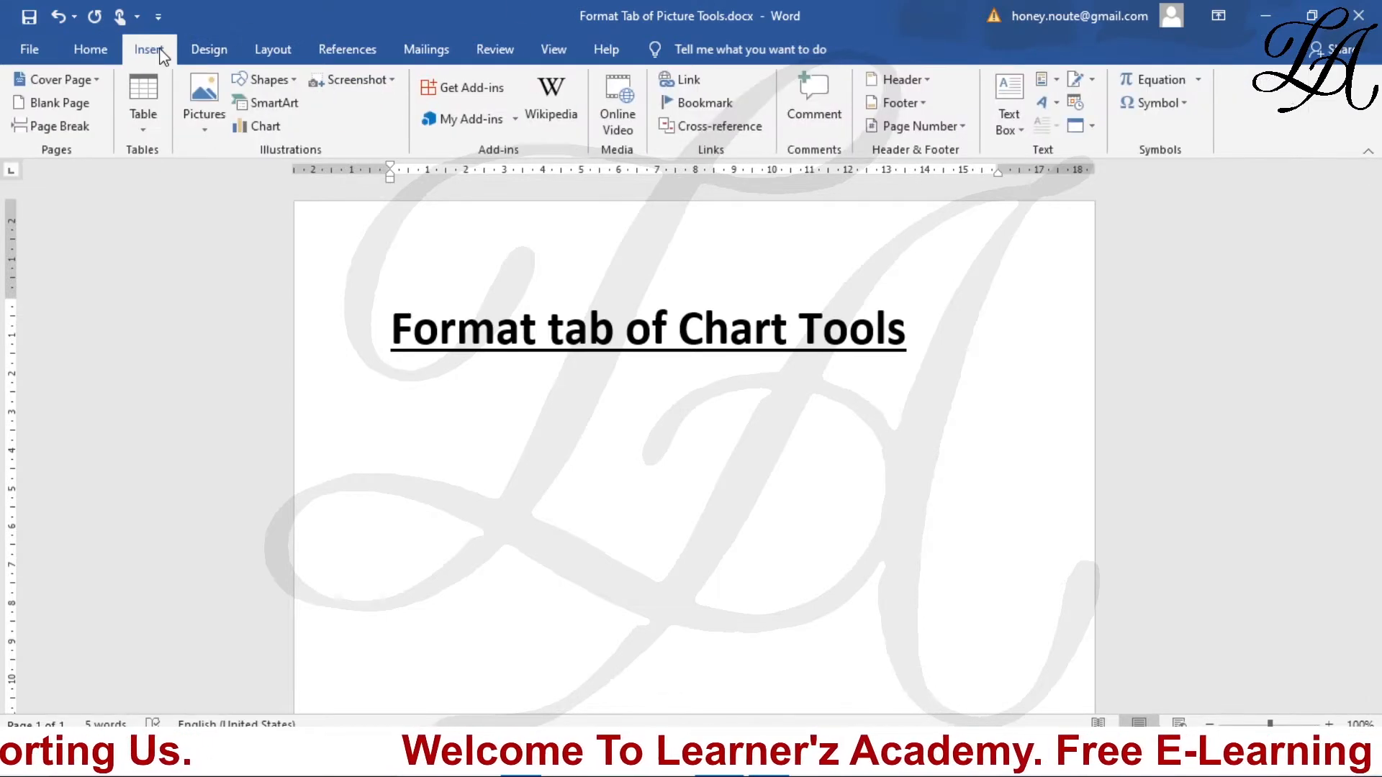
left_click(274, 124)
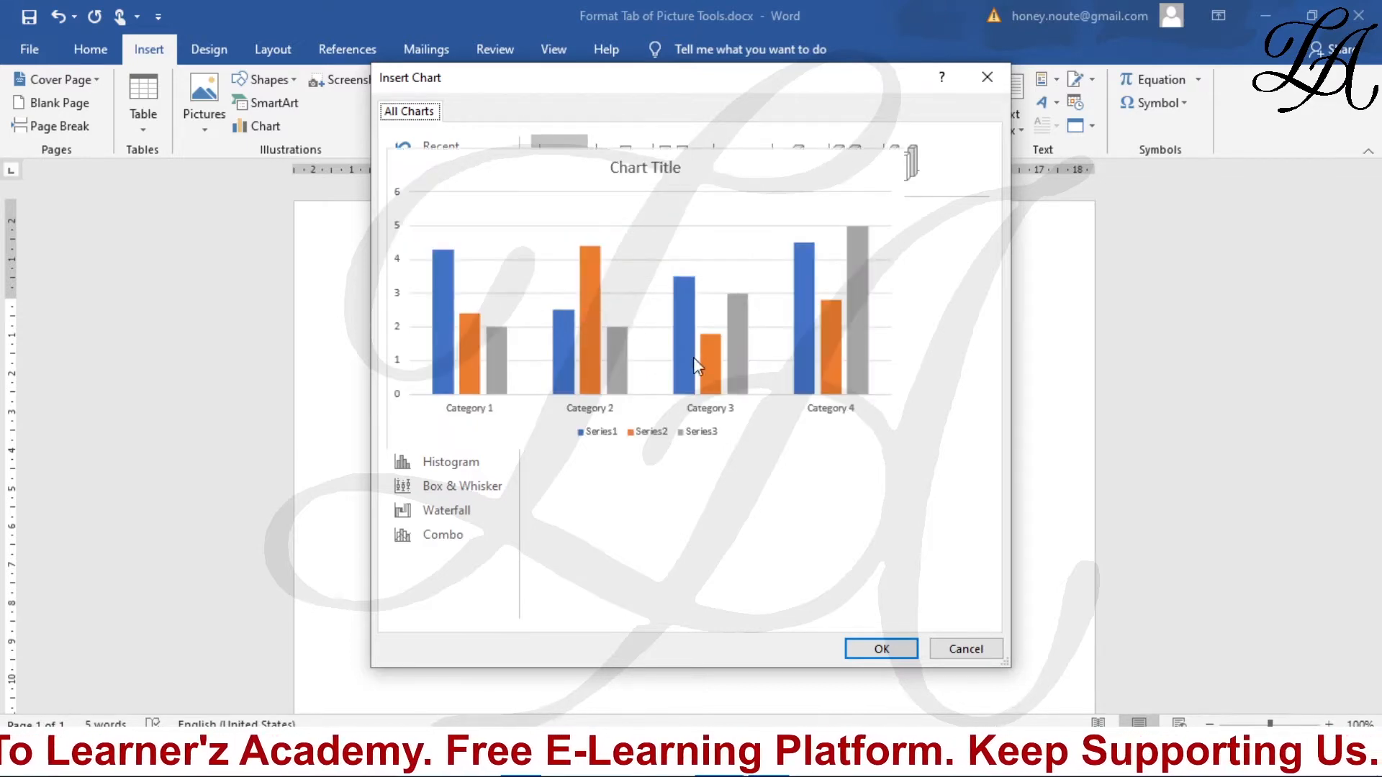
left_click(882, 650)
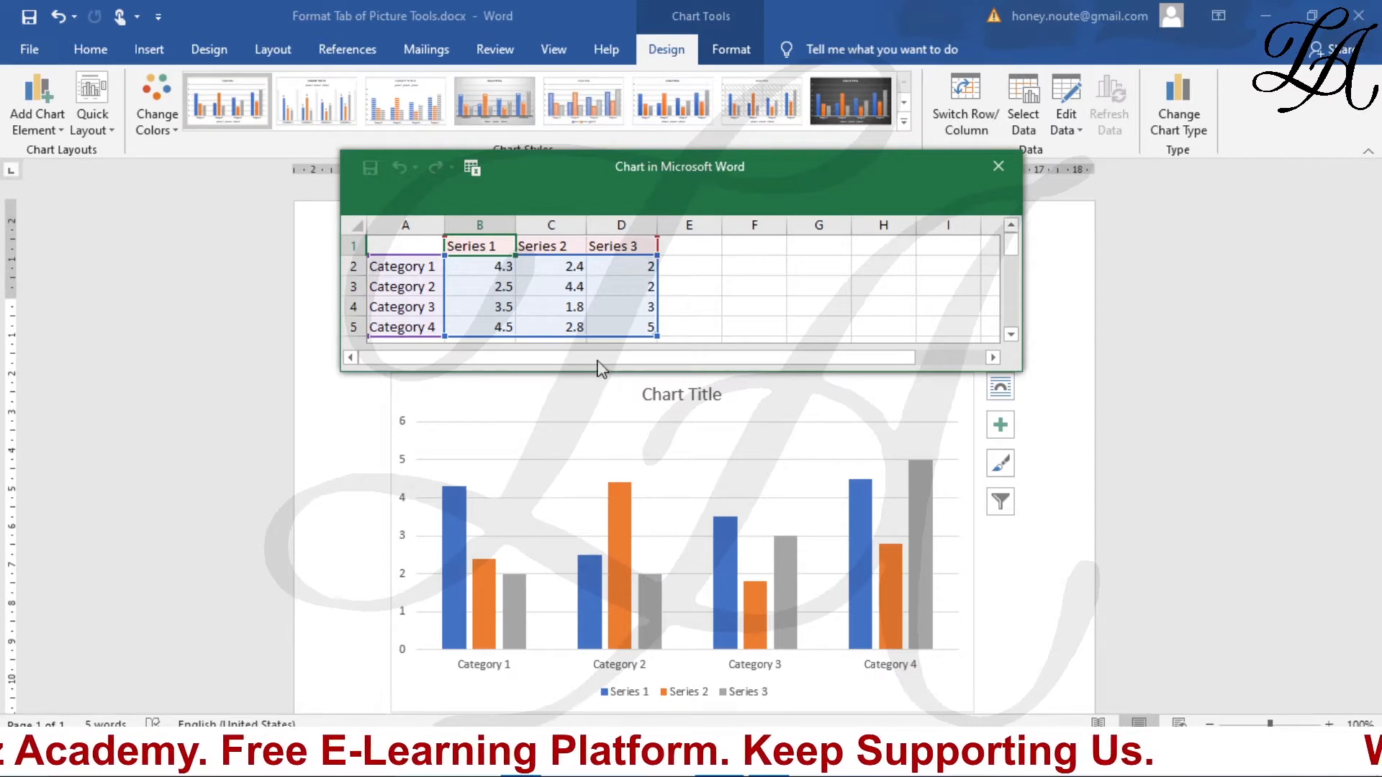
Rename the four categories in the chart data sheet to Pen, Pencil, notebook and eraser
left_click(425, 268)
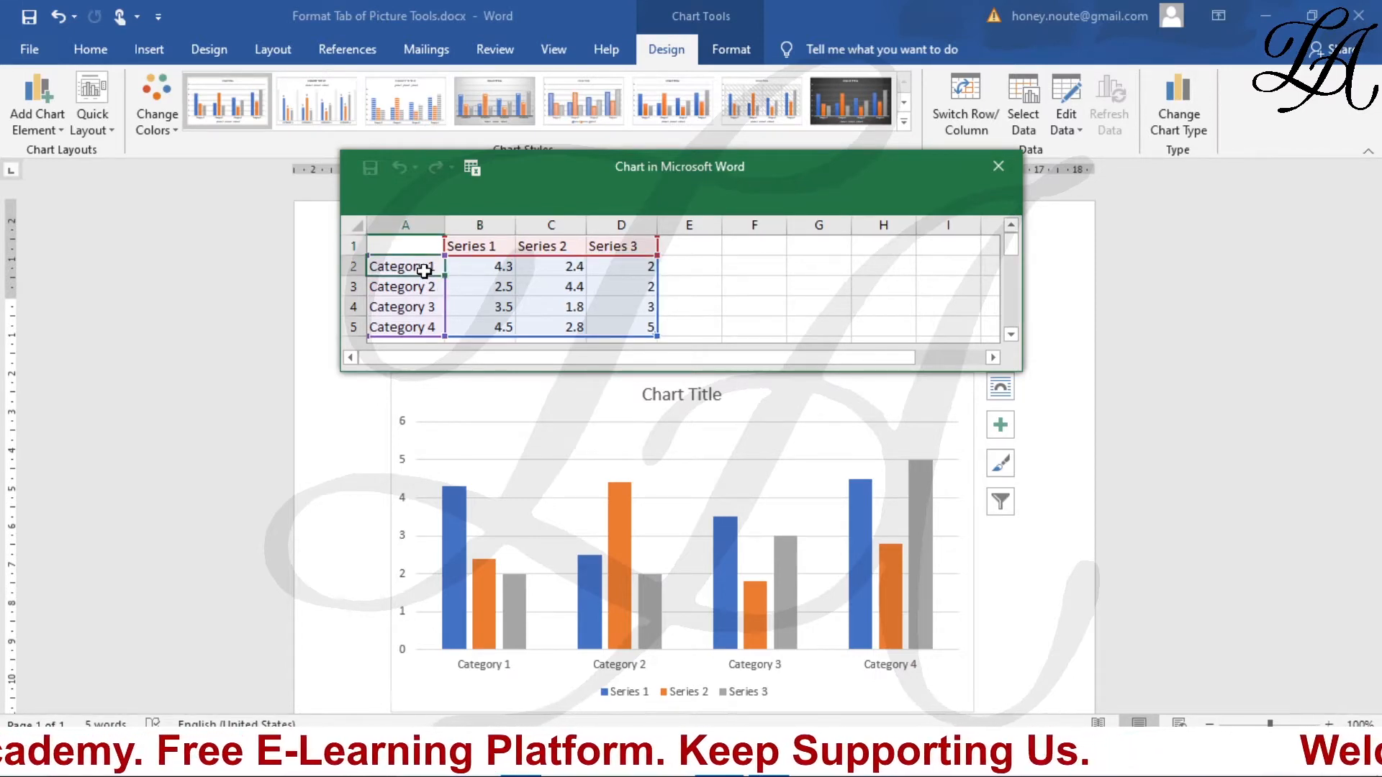
type("Pen")
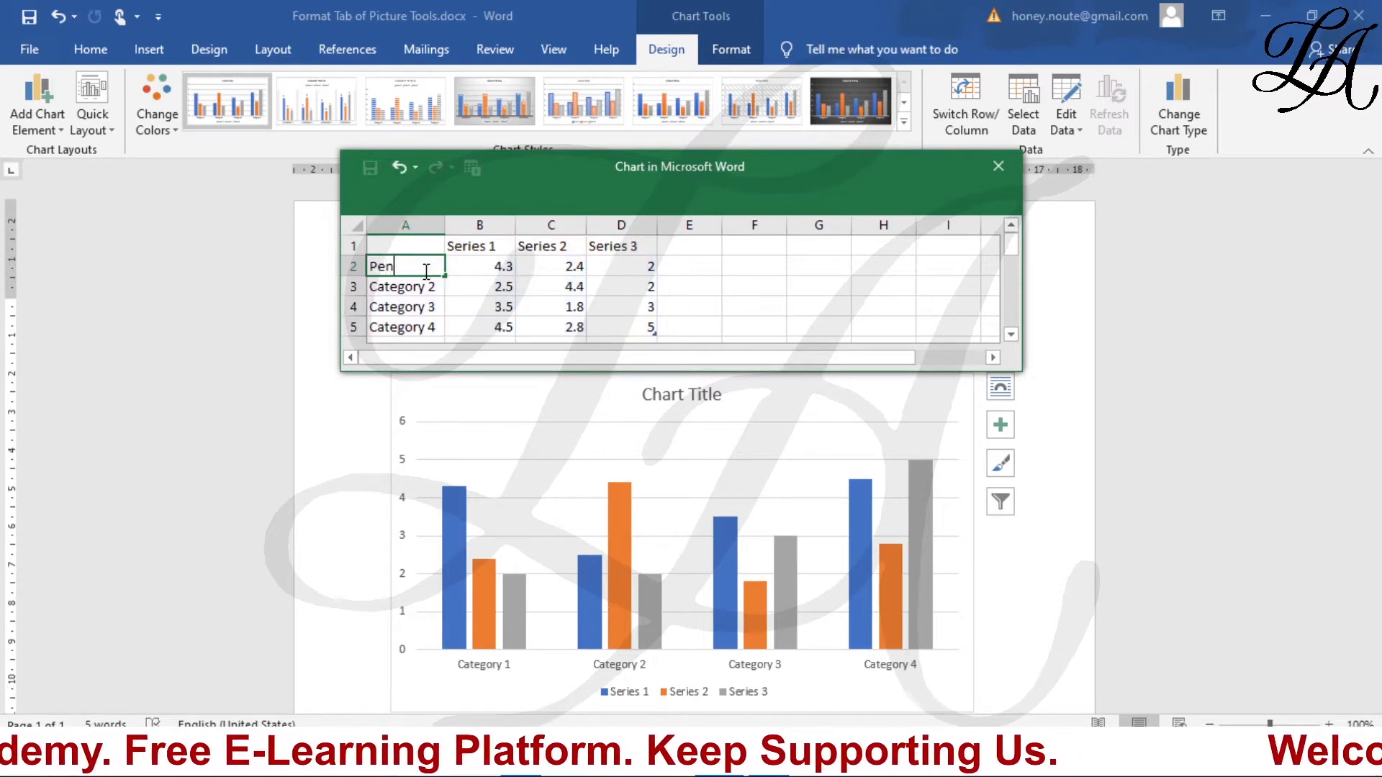
key("Return")
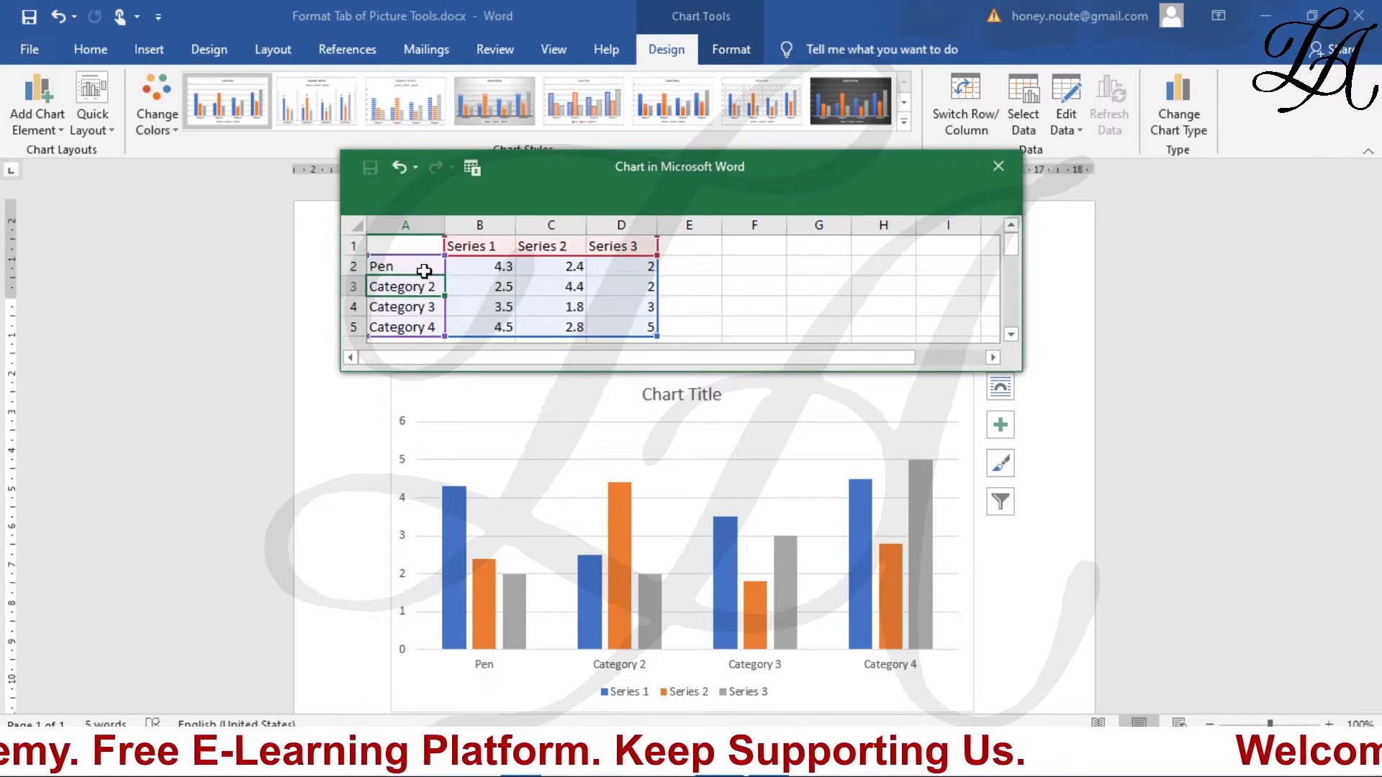
type("Pencil")
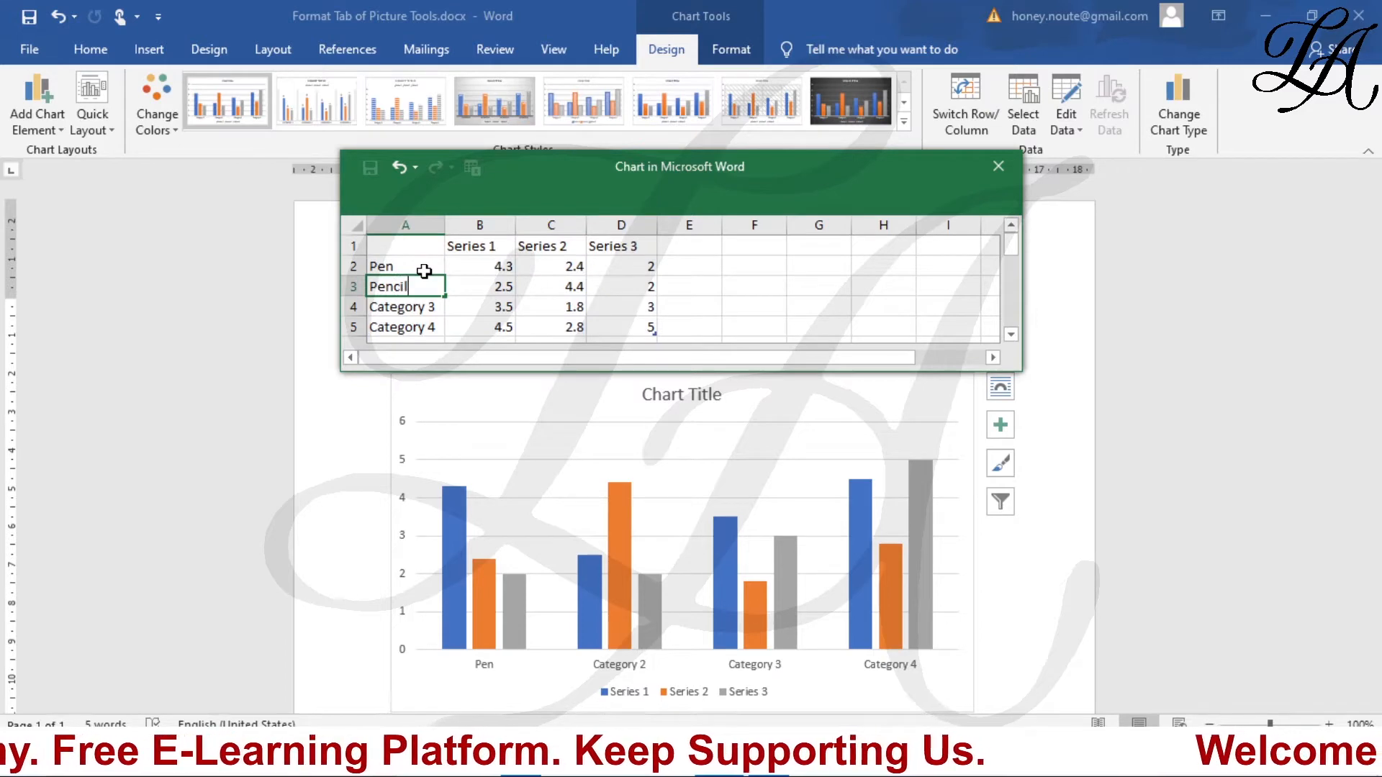
key("Return")
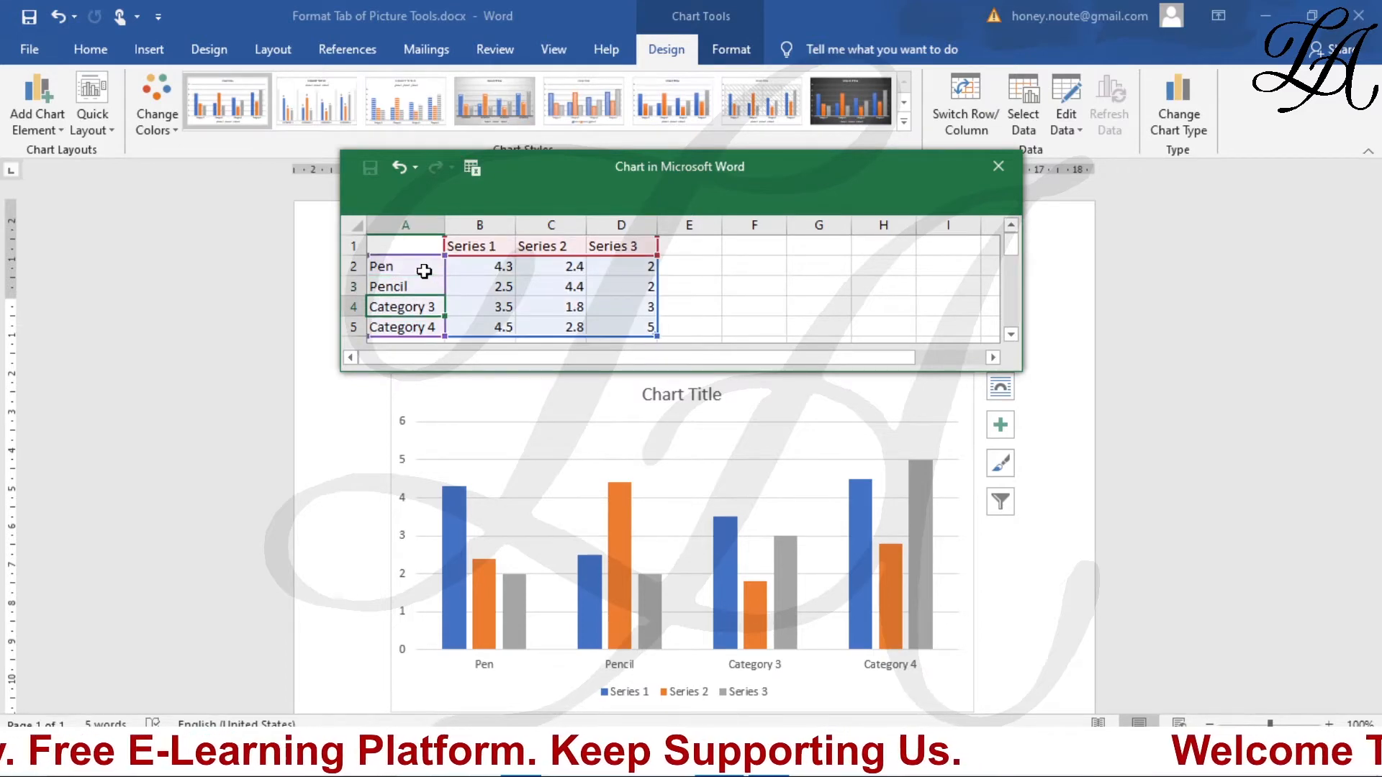
type("n")
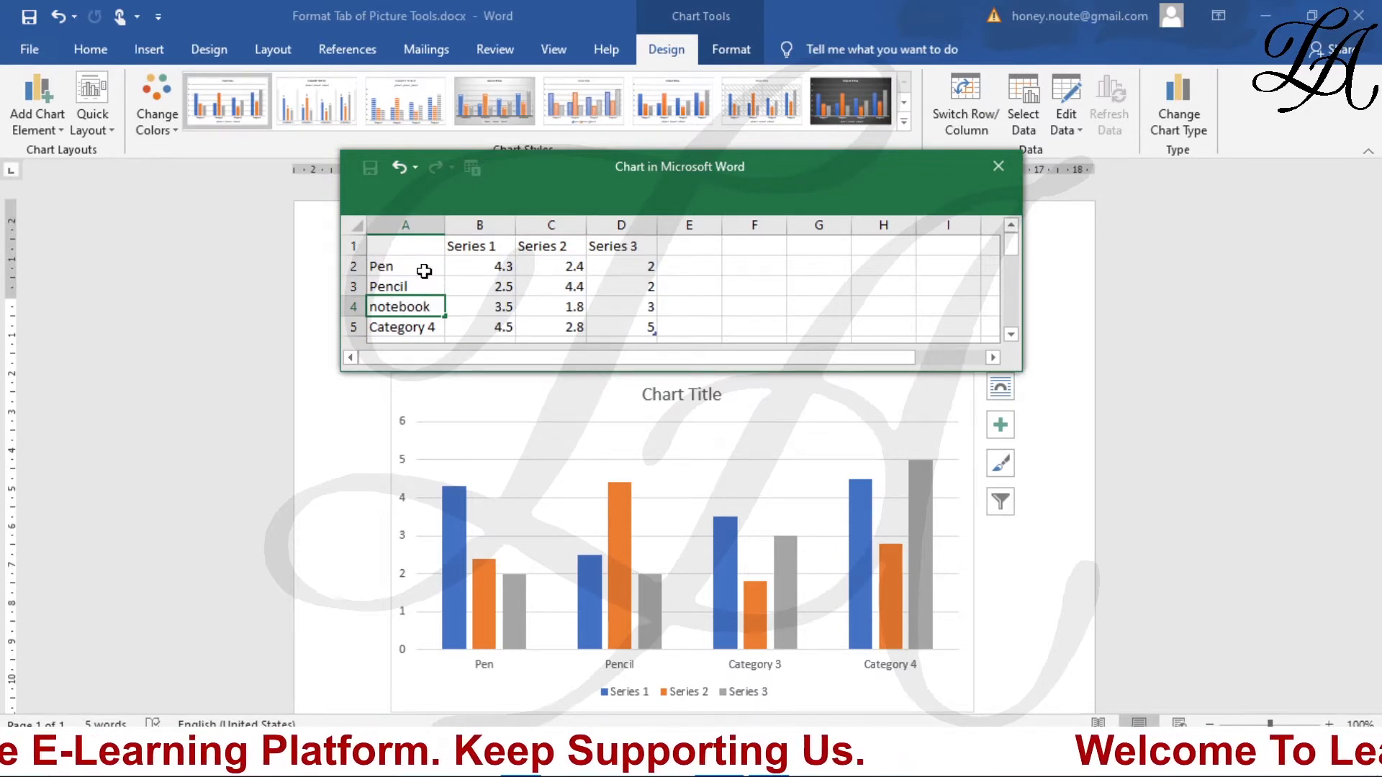
type("otebook")
key("Return")
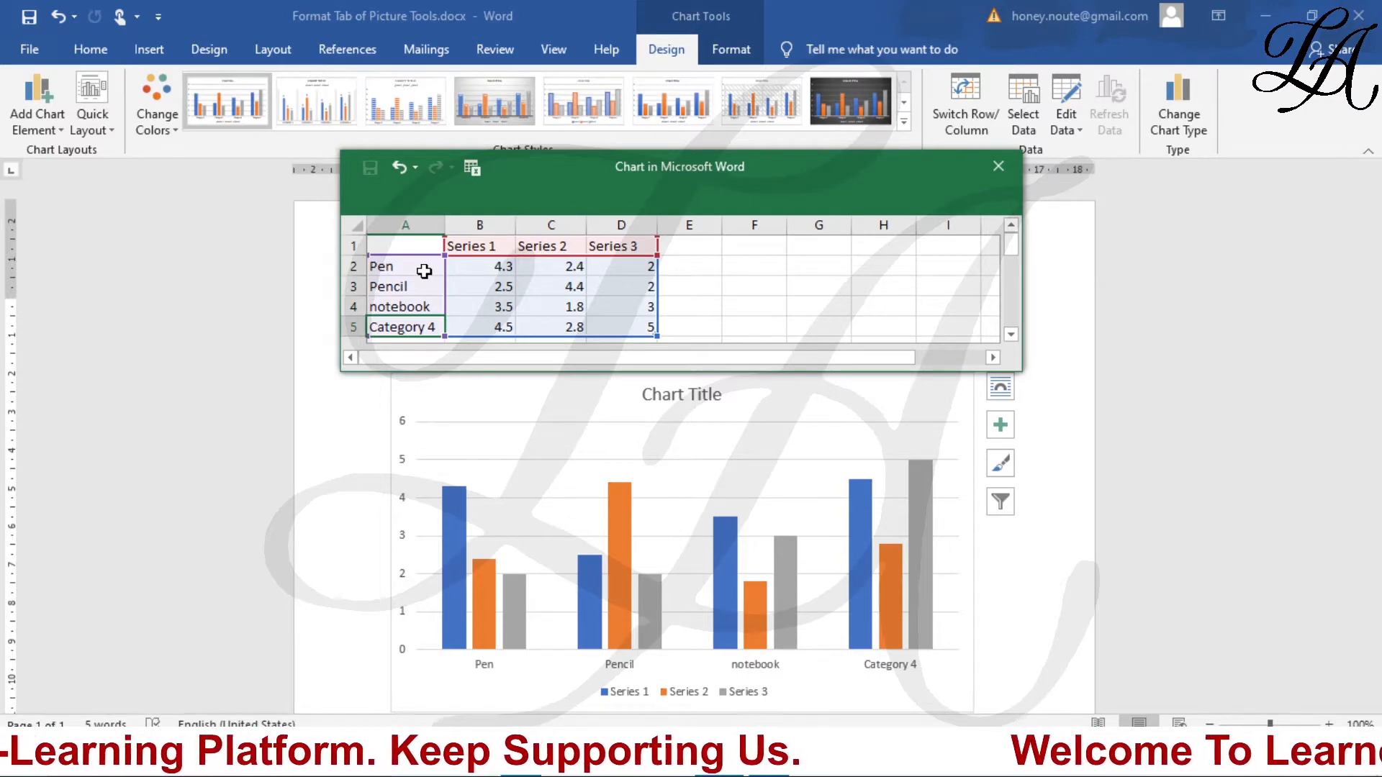
type("eraser")
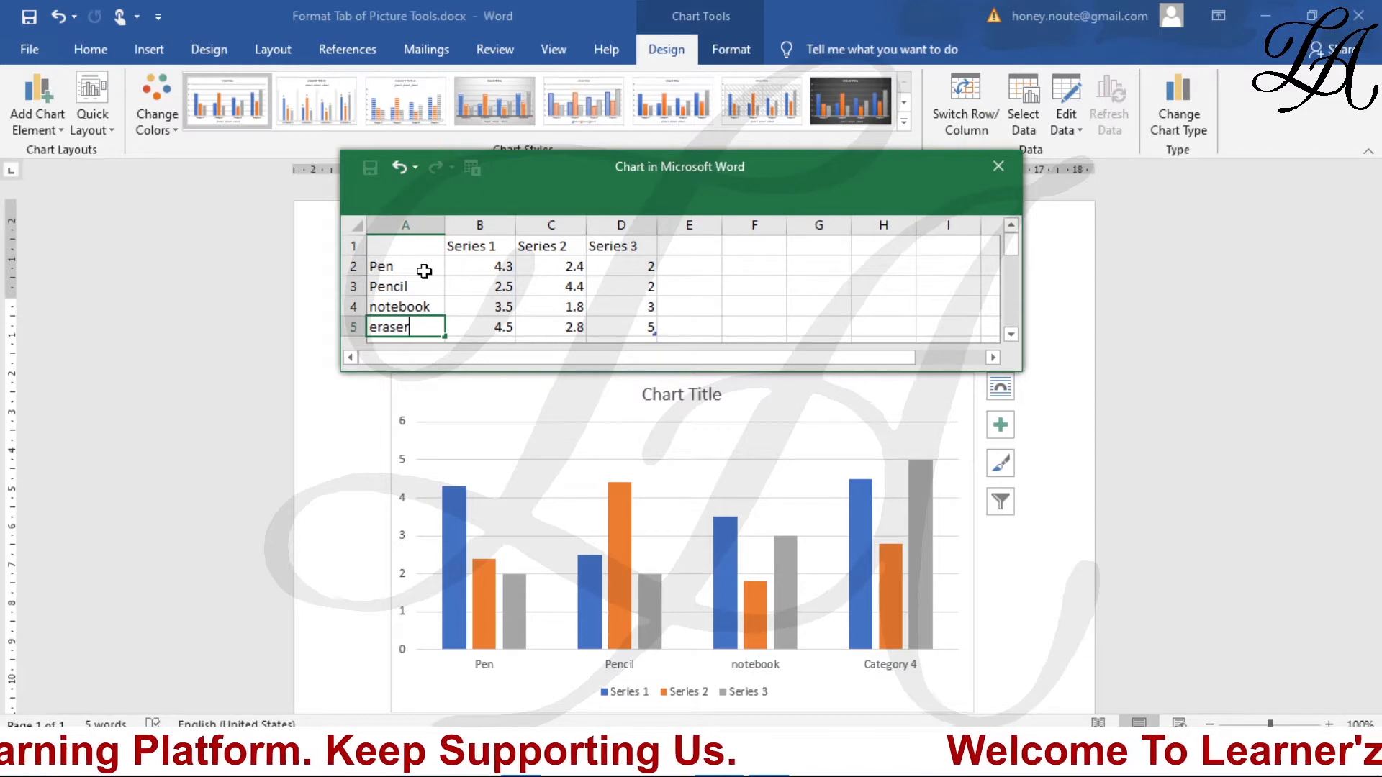
Set the Pen row's values to 23 for Series 1, 67 for Series 2 and 54 for Series 3
left_click(468, 270)
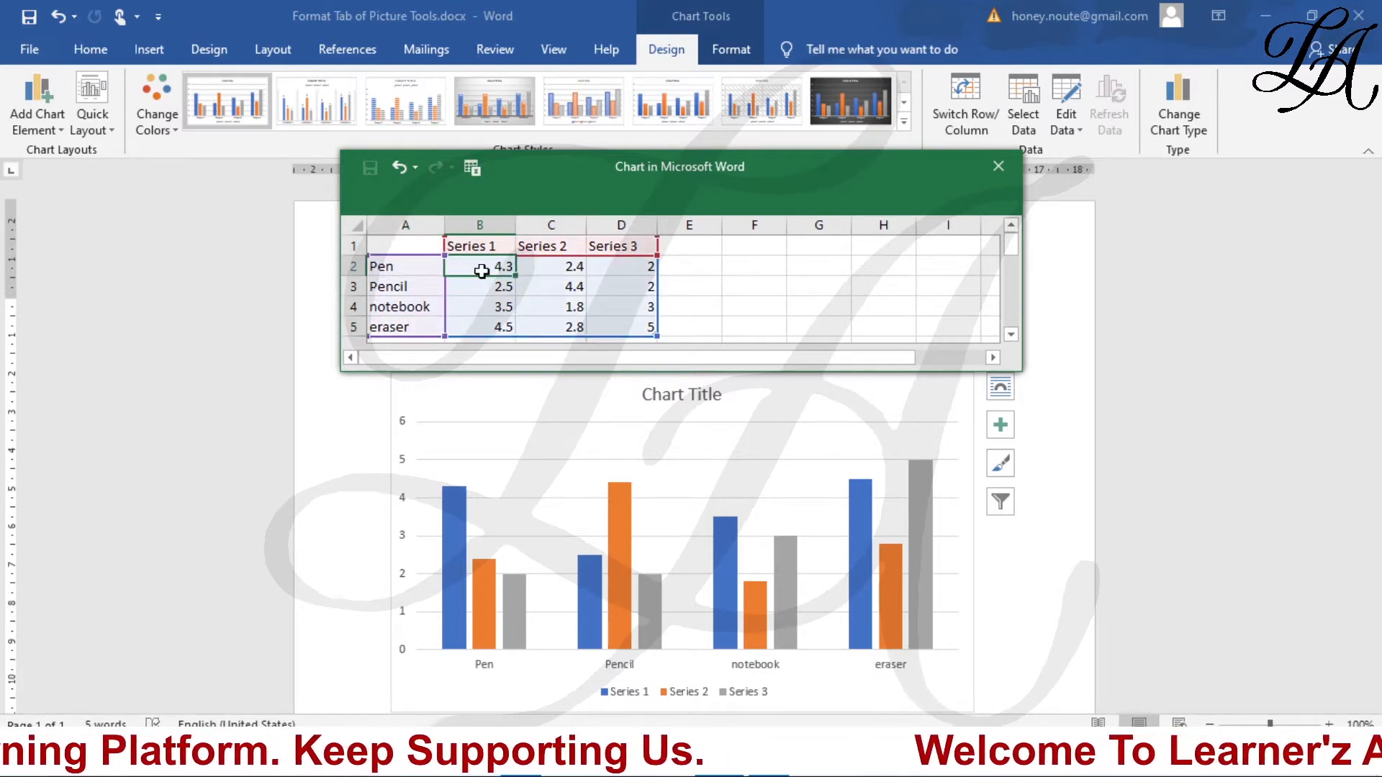
type("23")
left_click(573, 271)
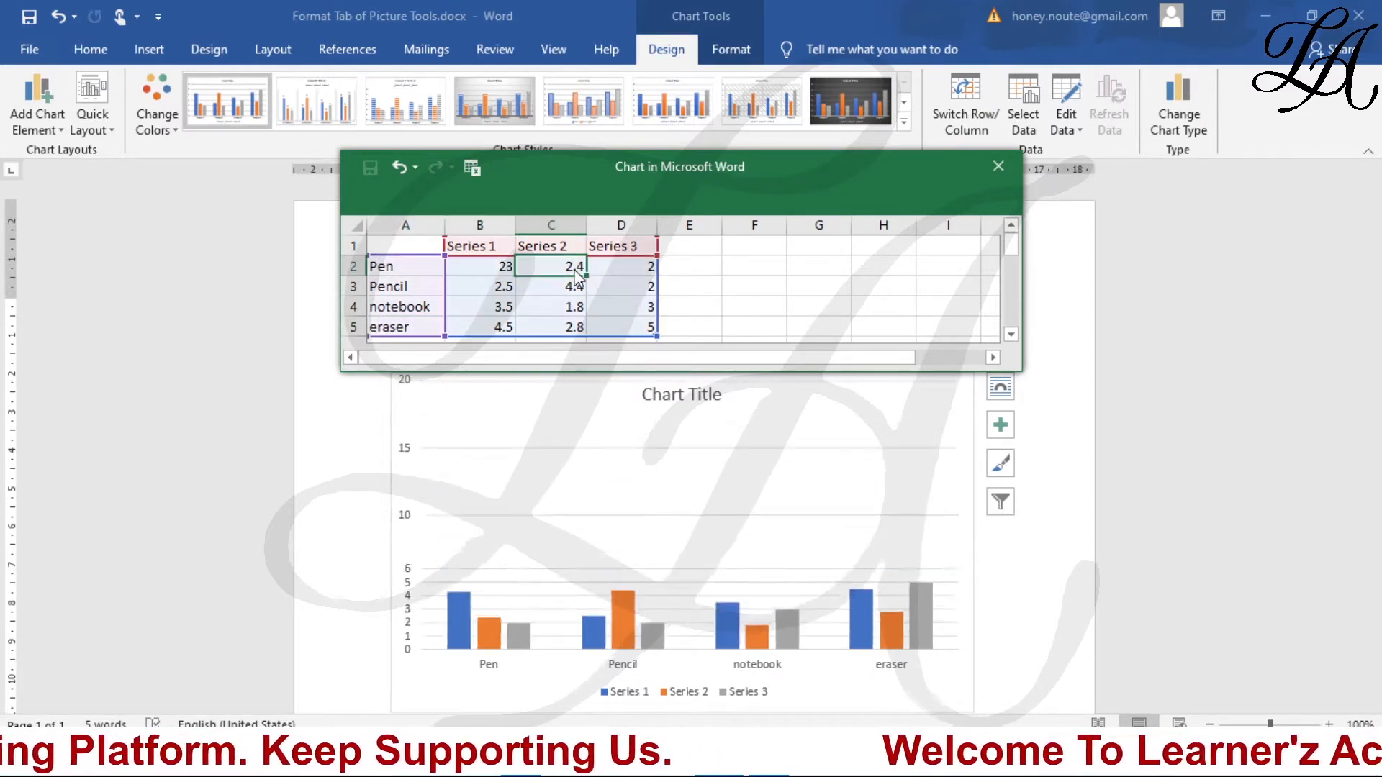
type("67")
left_click(621, 271)
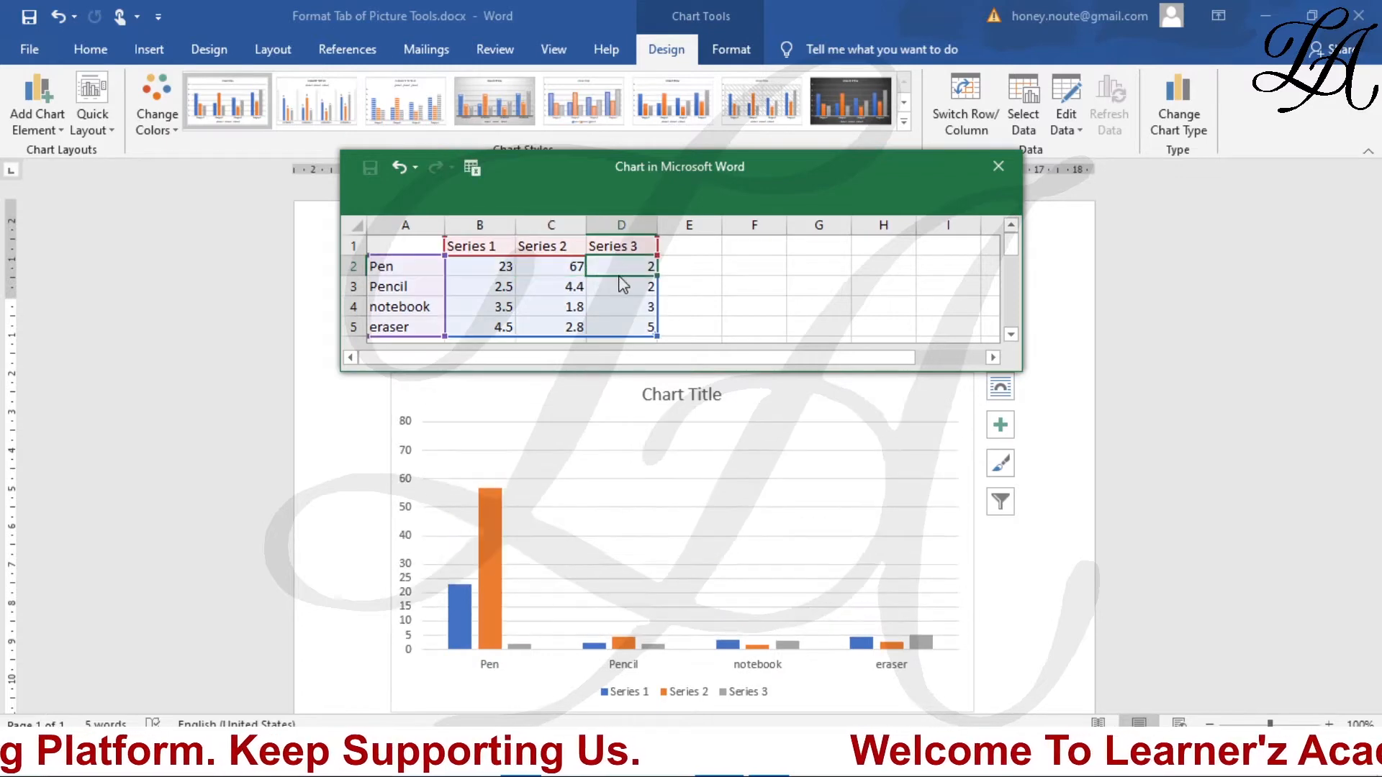
type("54")
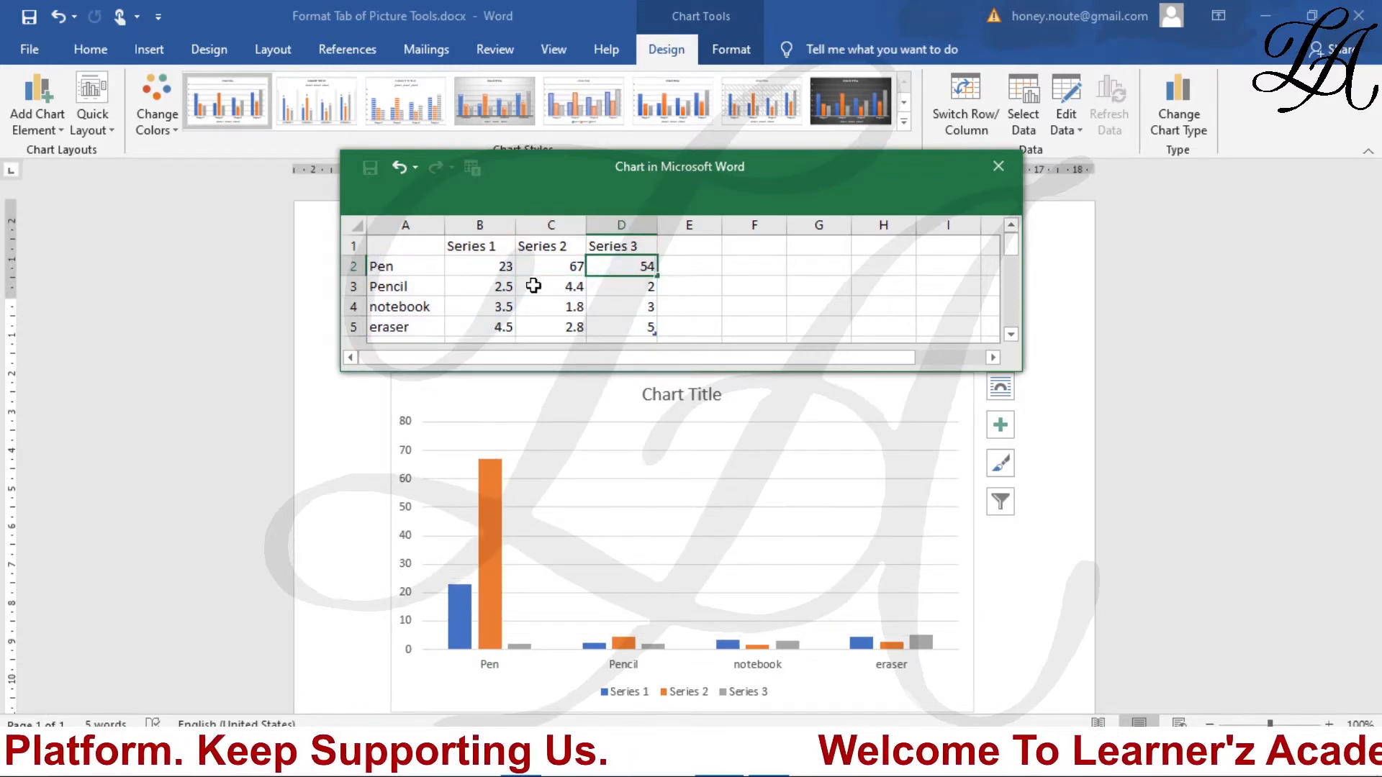
Set the Pencil row's values to 22, 56 and 34 for Series 1, 2 and 3
left_click(510, 285)
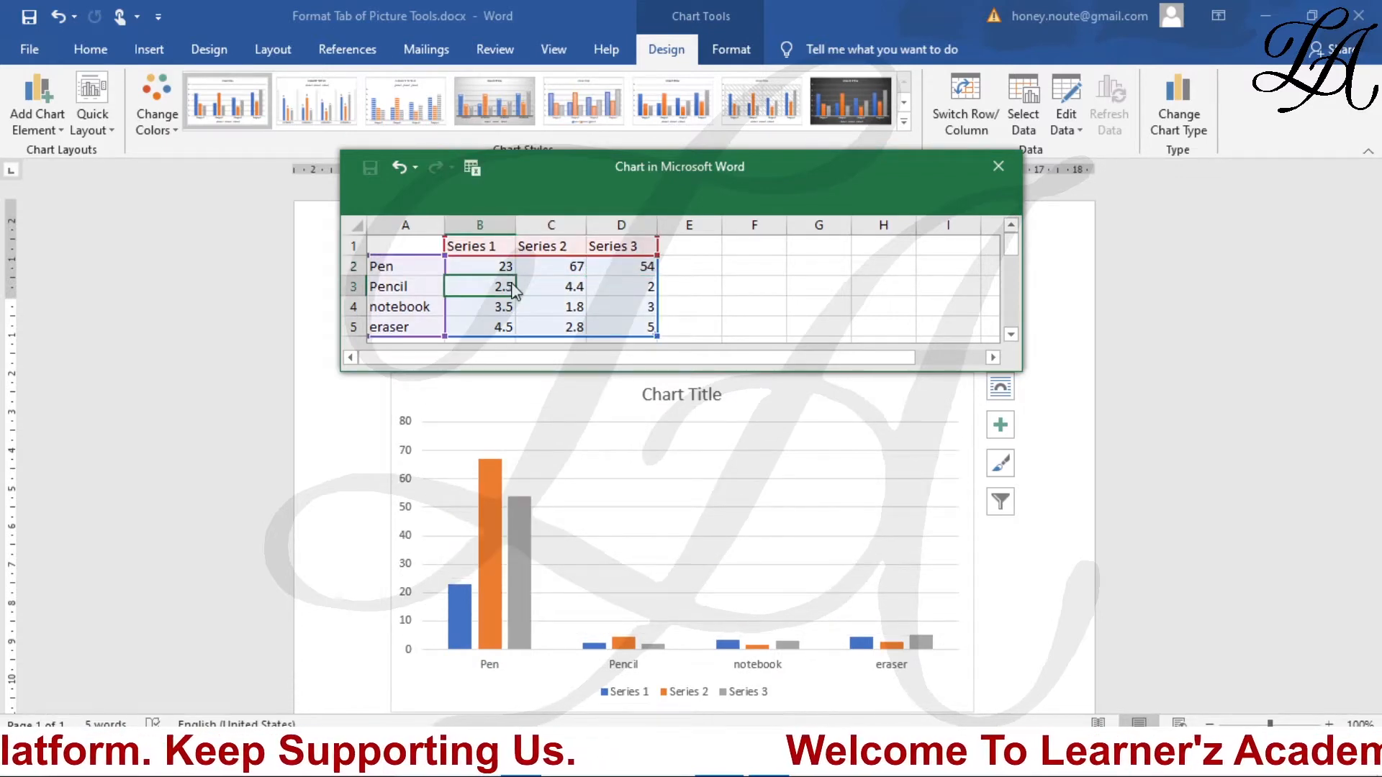
type("22")
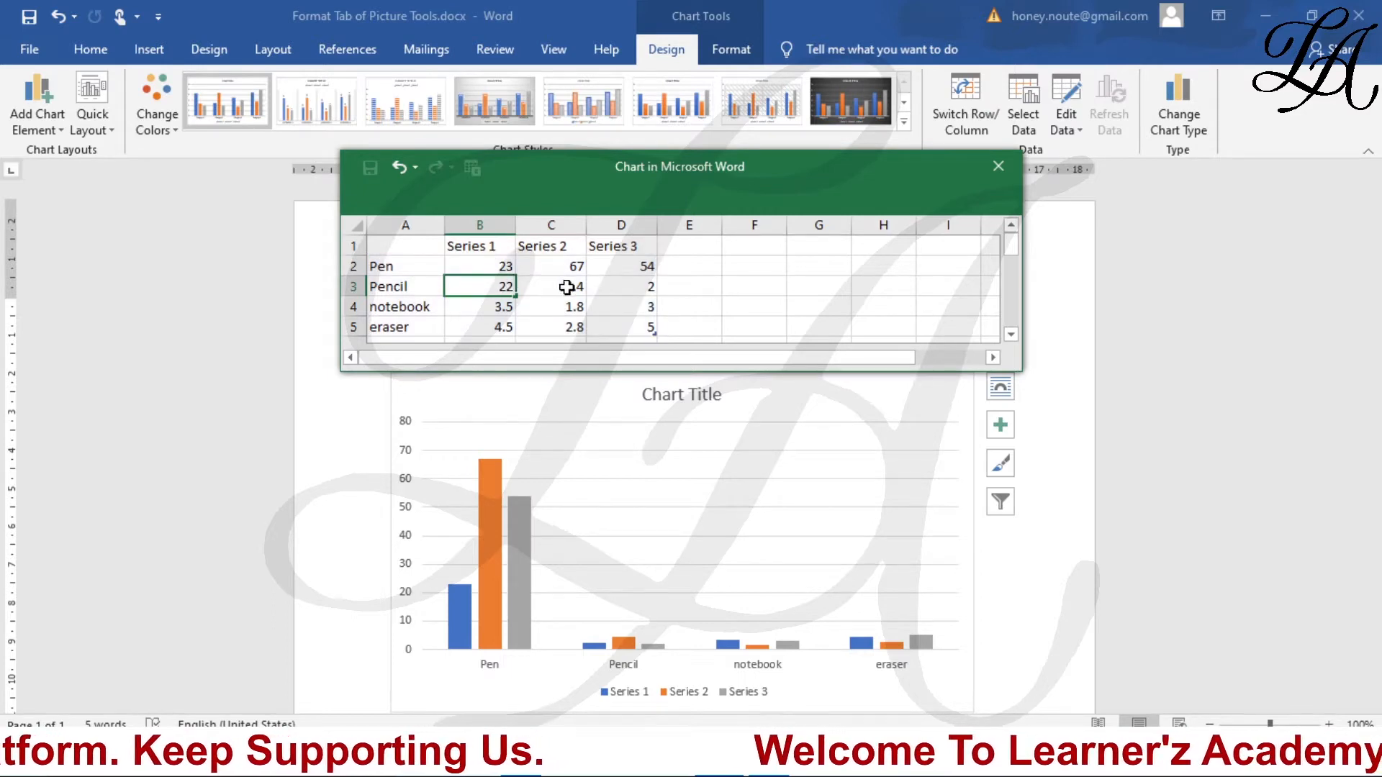
left_click(567, 287)
type("56")
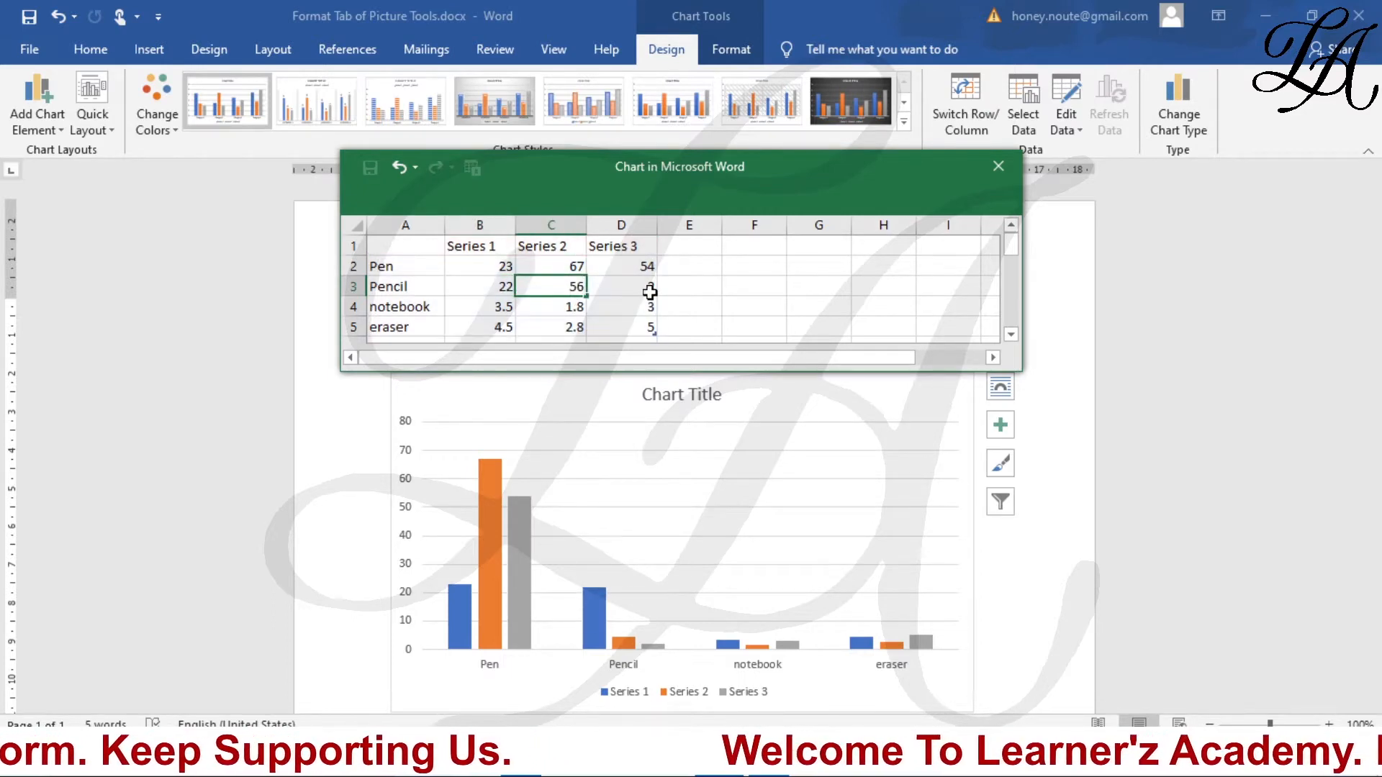
left_click(634, 286)
type("34")
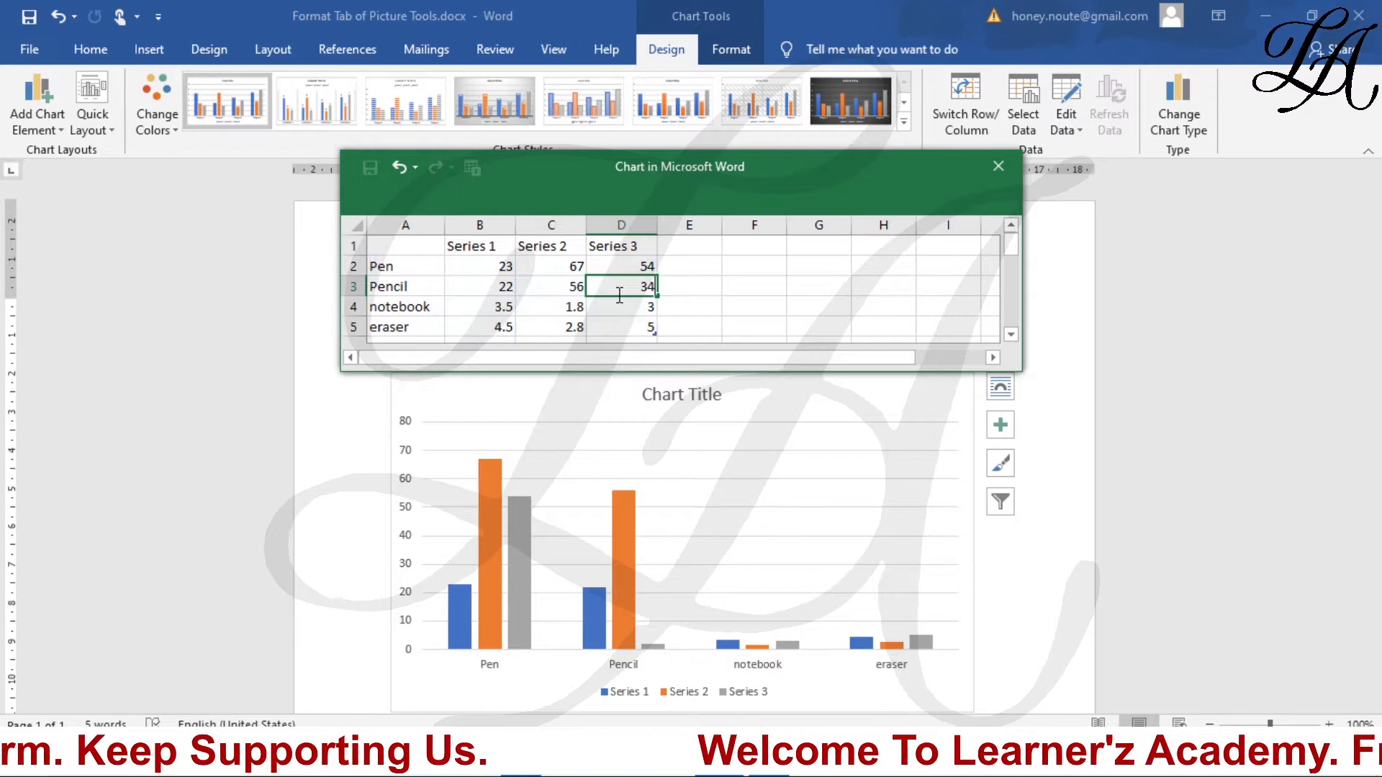
Set the notebook row's values to 56, 23 and 78 for Series 1 to 3
left_click(488, 312)
type("56")
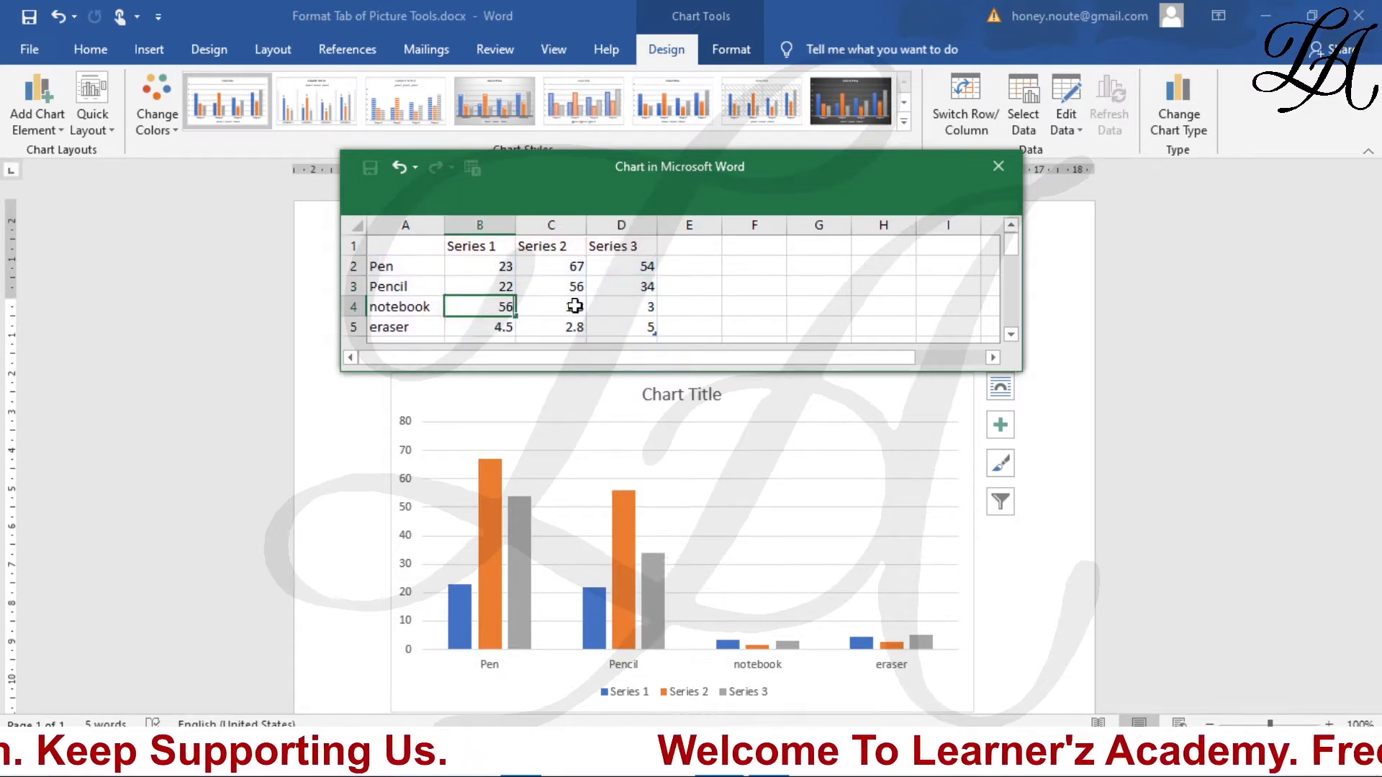
left_click(577, 307)
type("23")
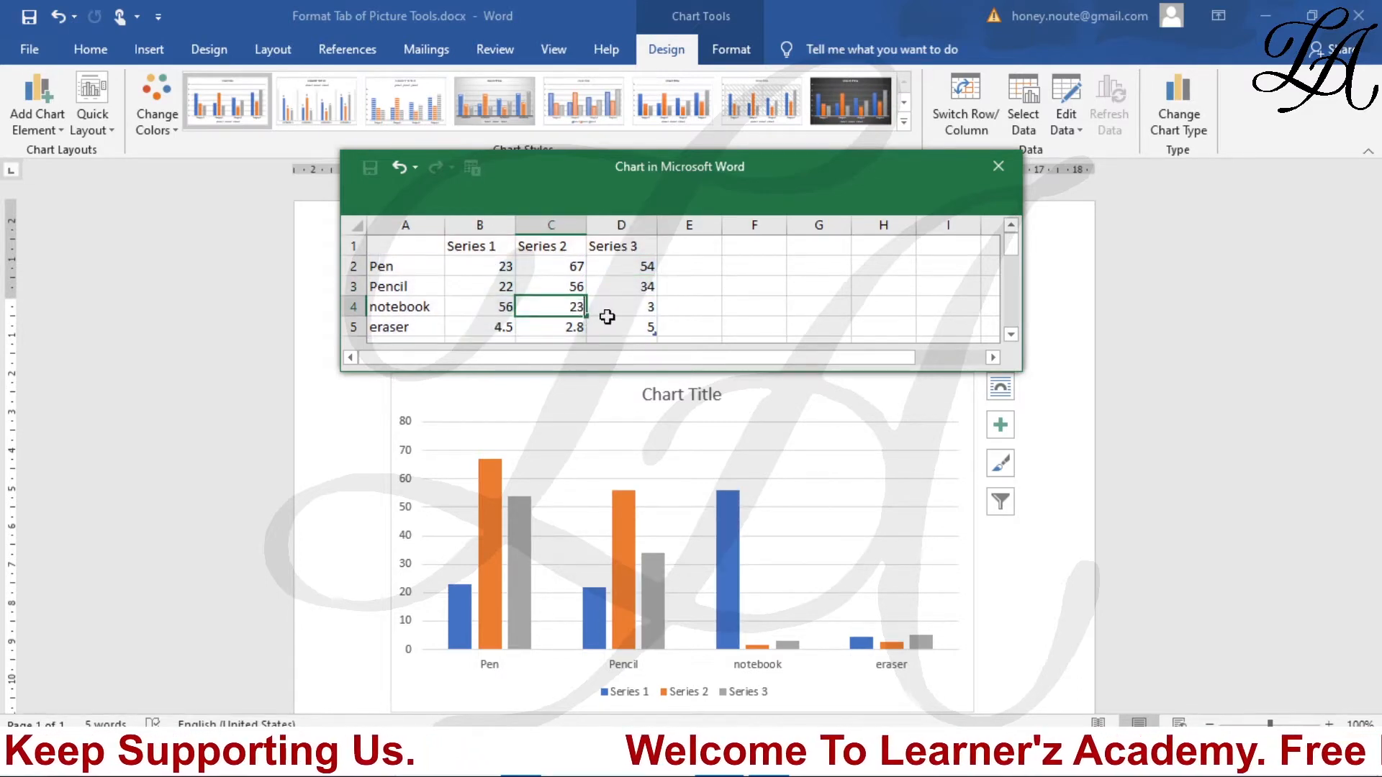
left_click(625, 309)
type("78")
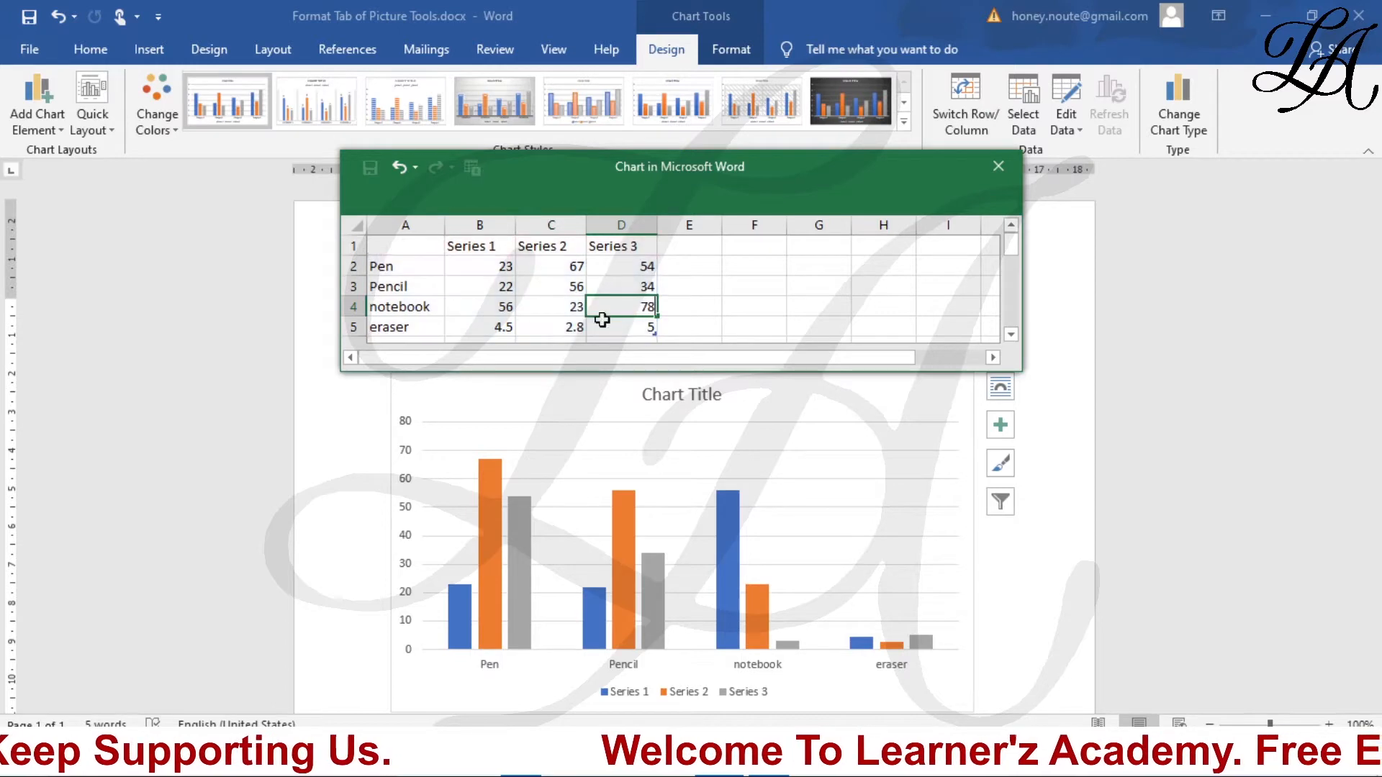
Set the eraser row's values to 23, 67 and 43 across the three series
left_click(497, 328)
type("23")
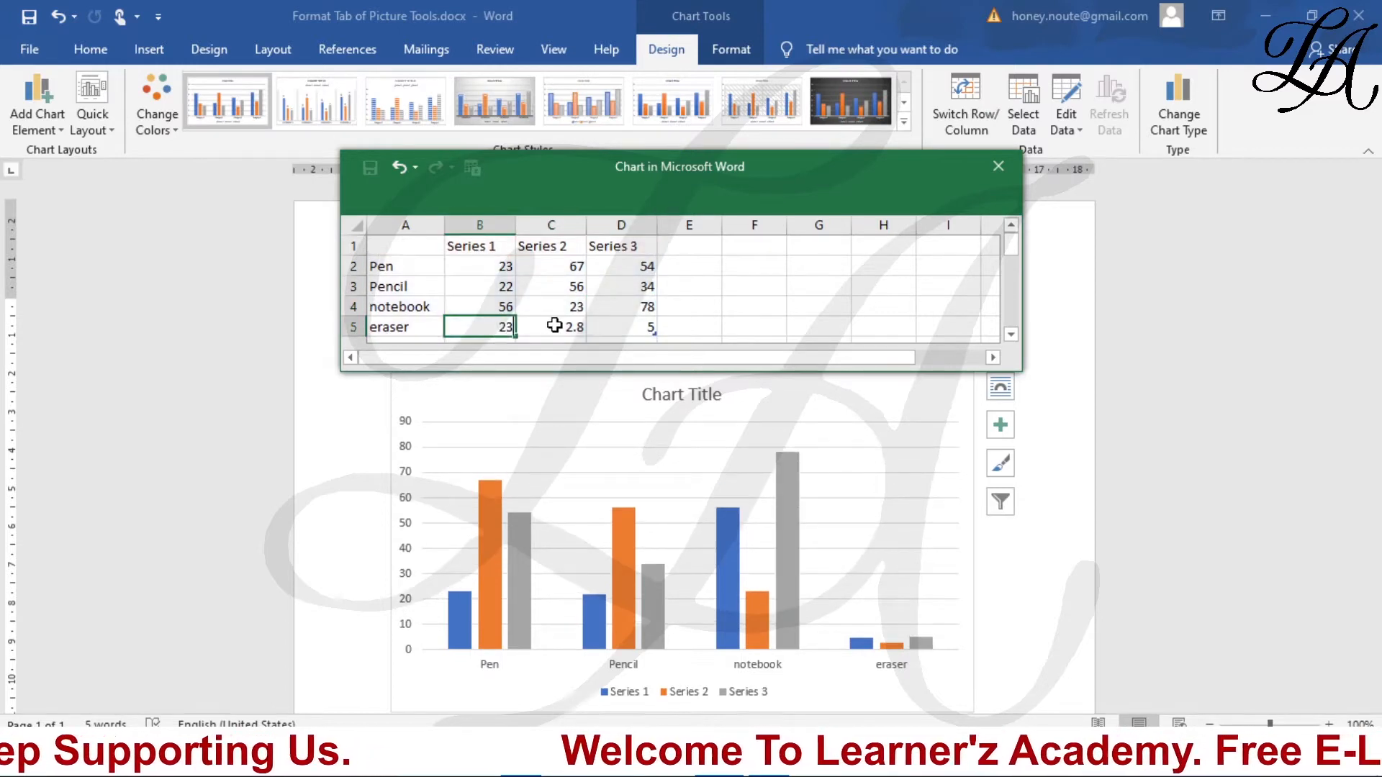
left_click(569, 326)
type("67")
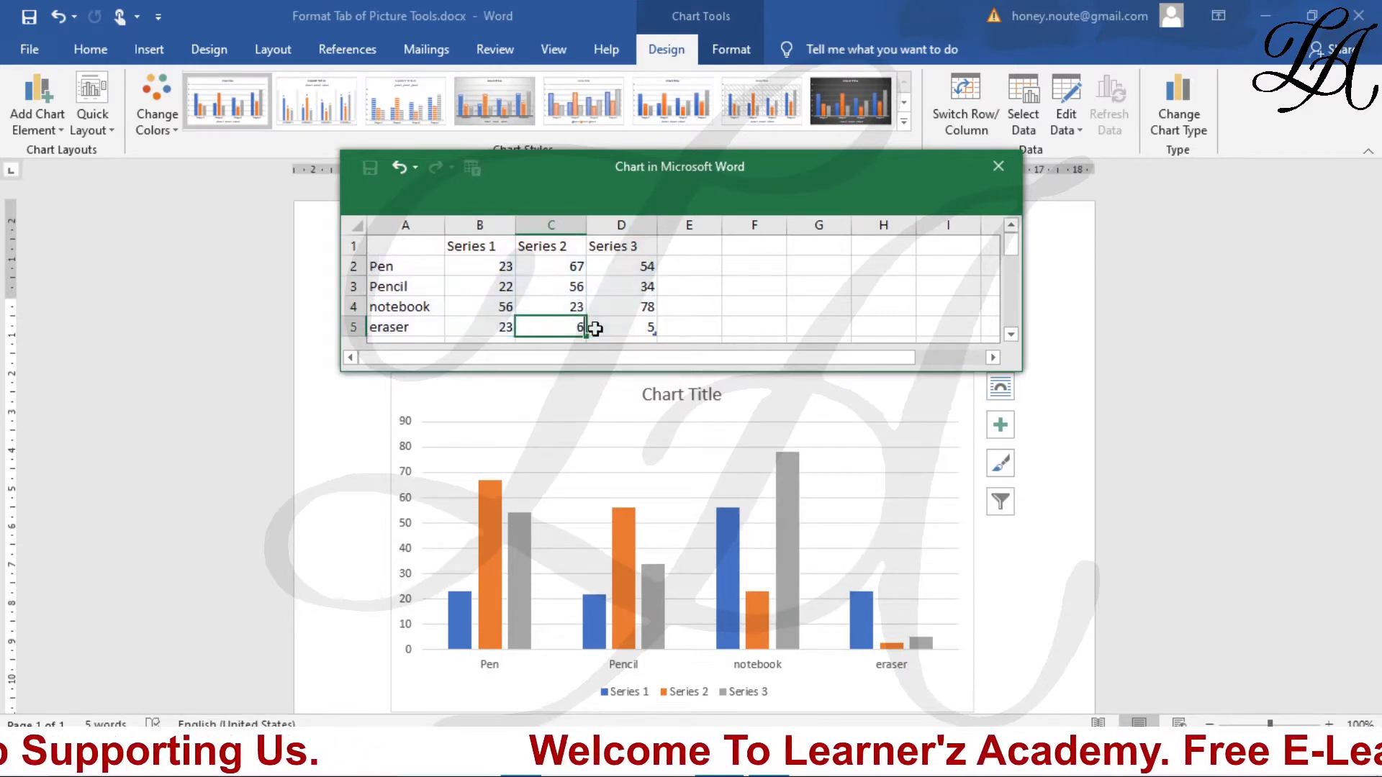
left_click(636, 335)
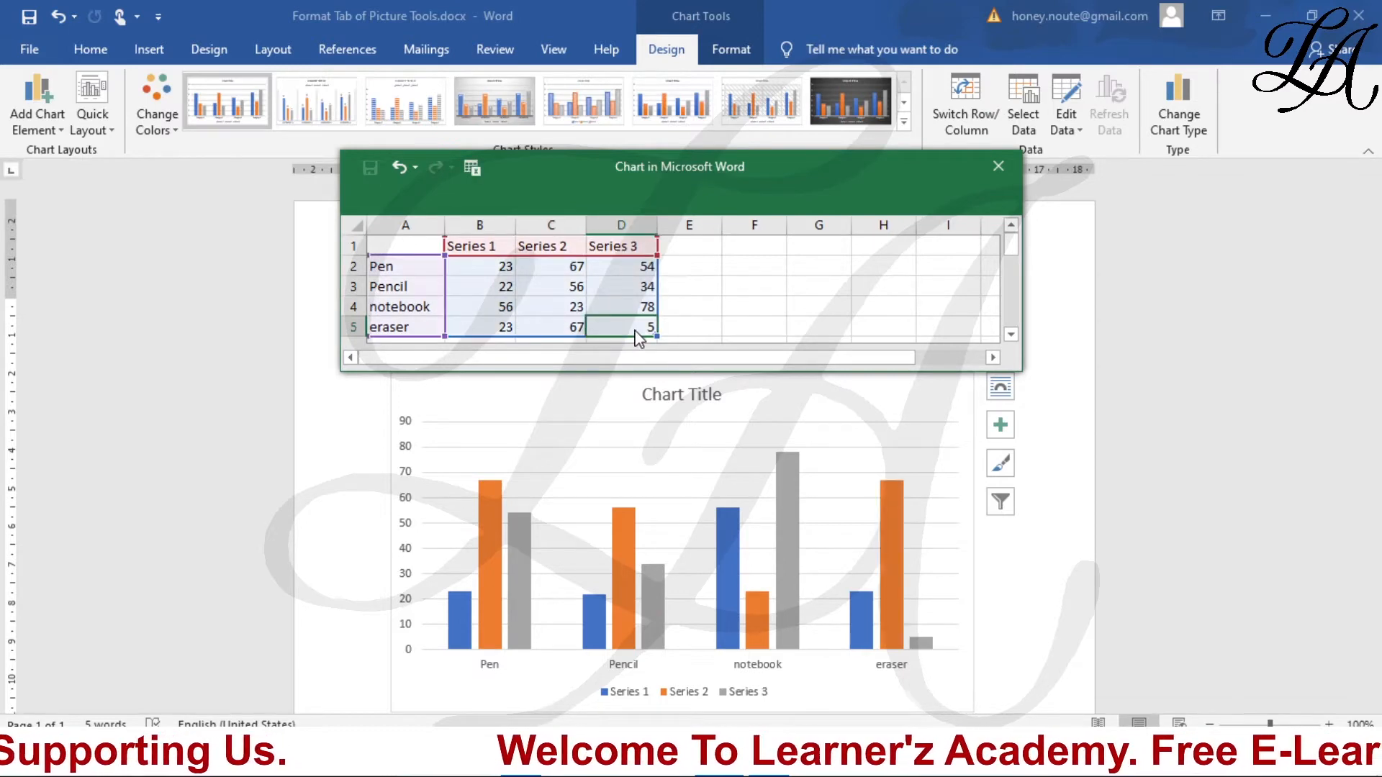
type("43")
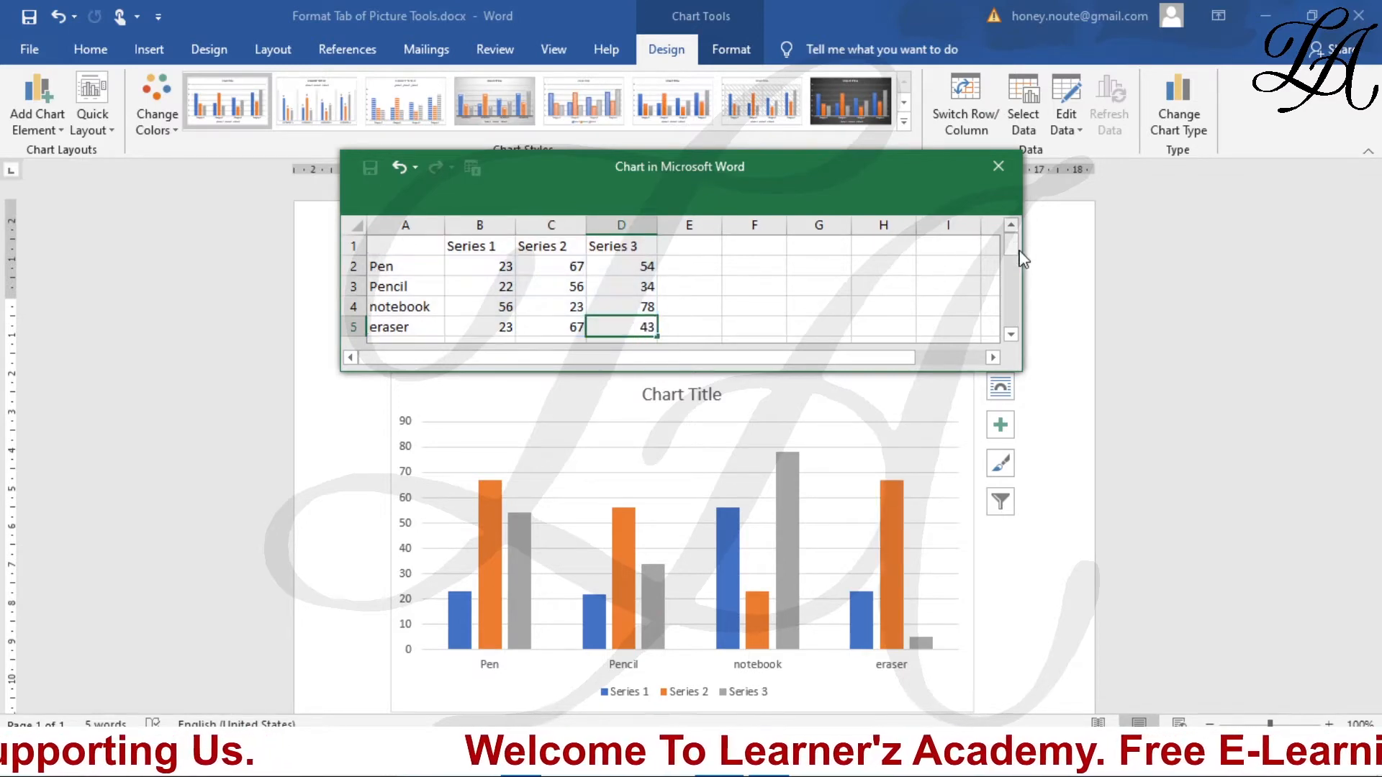
Check the empty rows below eraser and close the chart's data sheet
left_click_drag(1020, 254, 1018, 264)
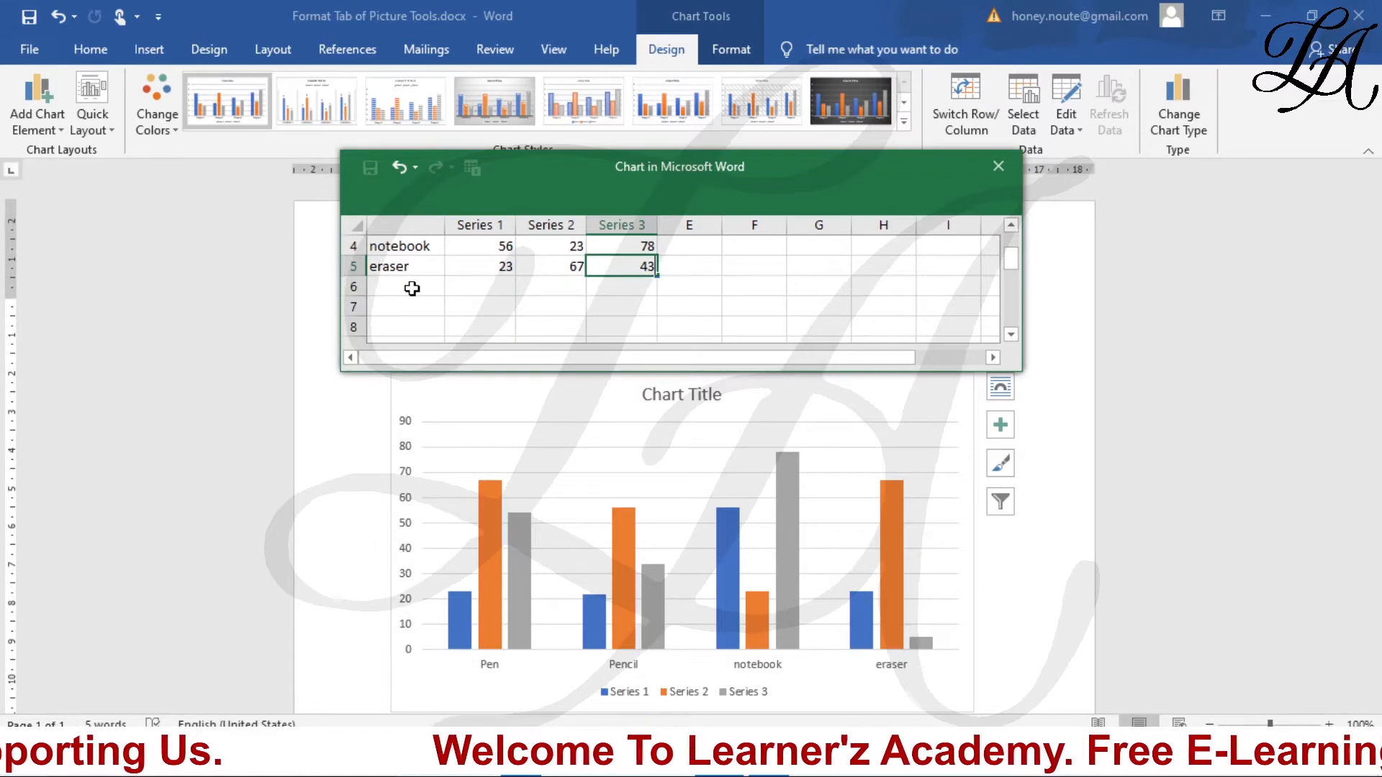
left_click(407, 286)
left_click(475, 288)
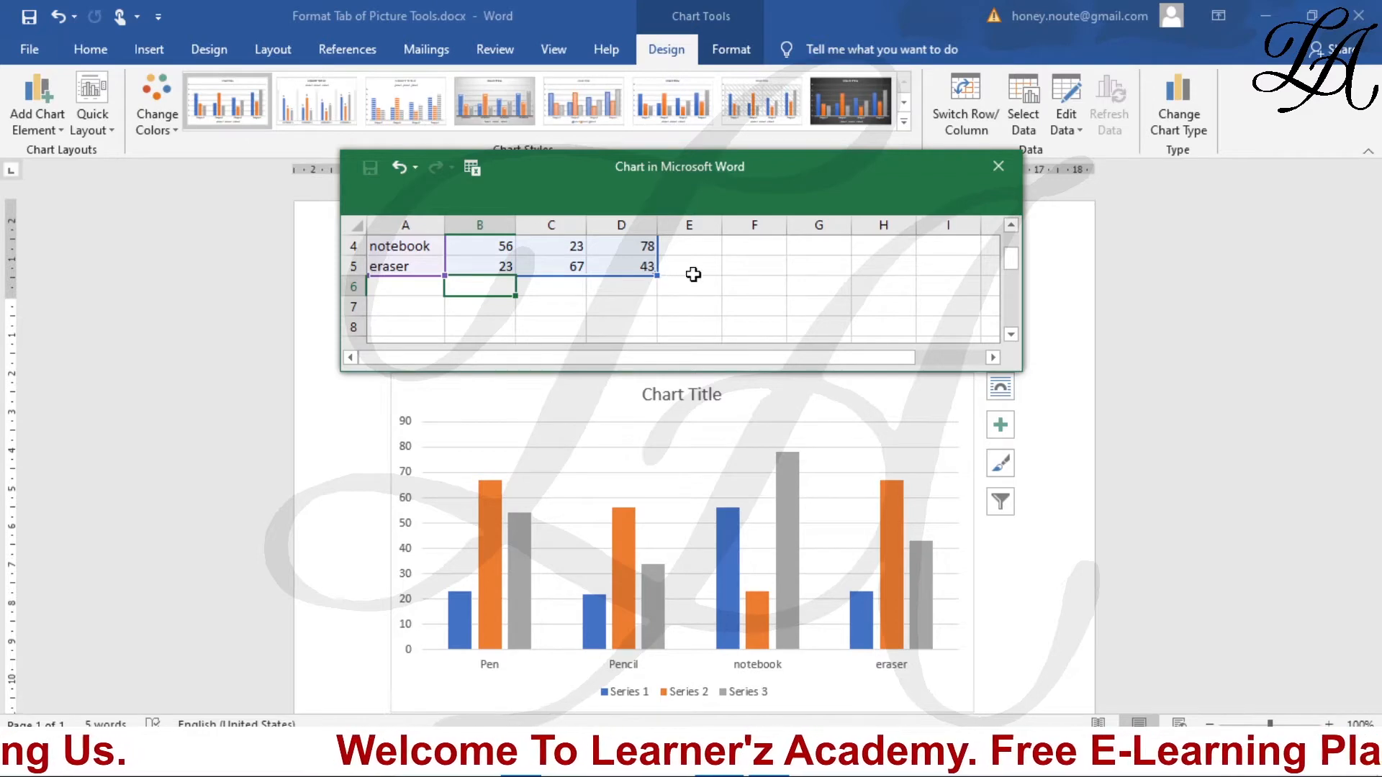
left_click(999, 168)
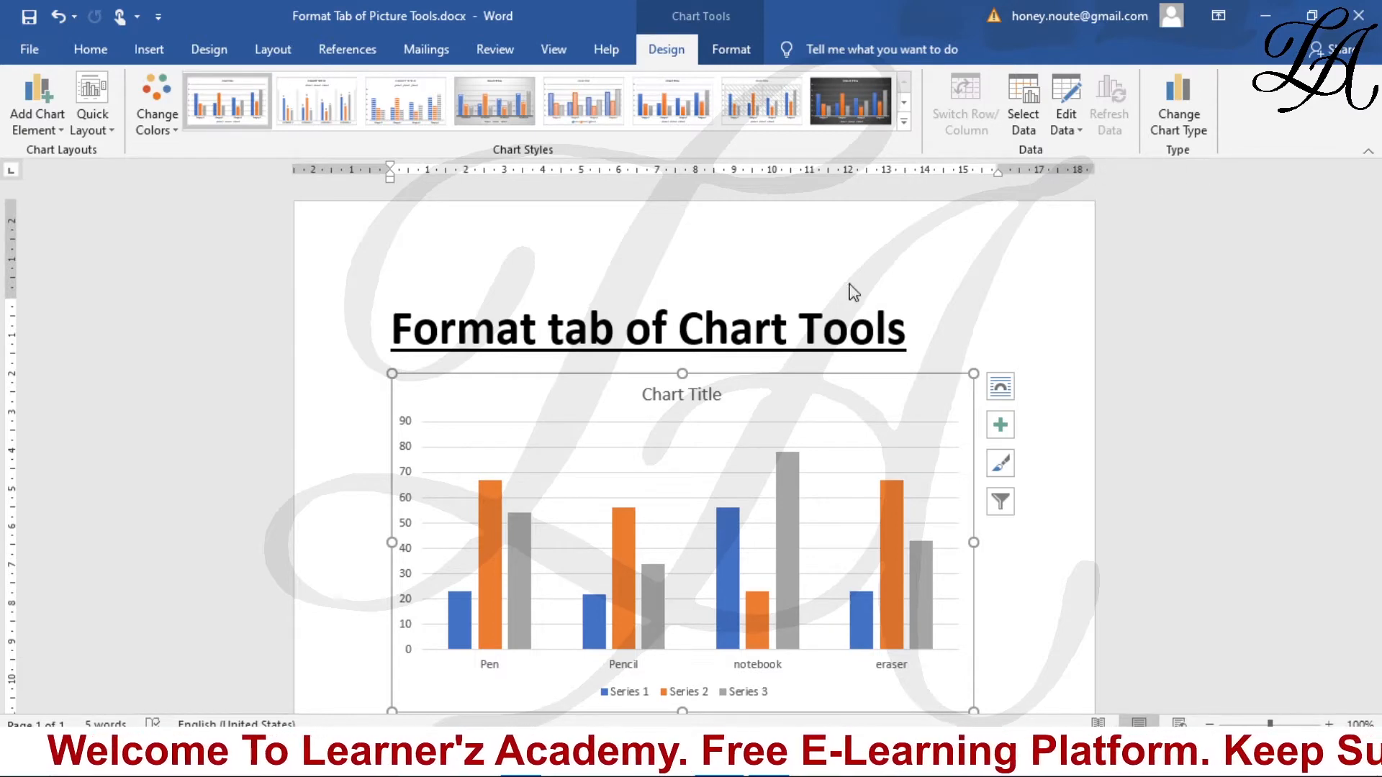
Show the chart's formatting options and delete the chart title
left_click(720, 59)
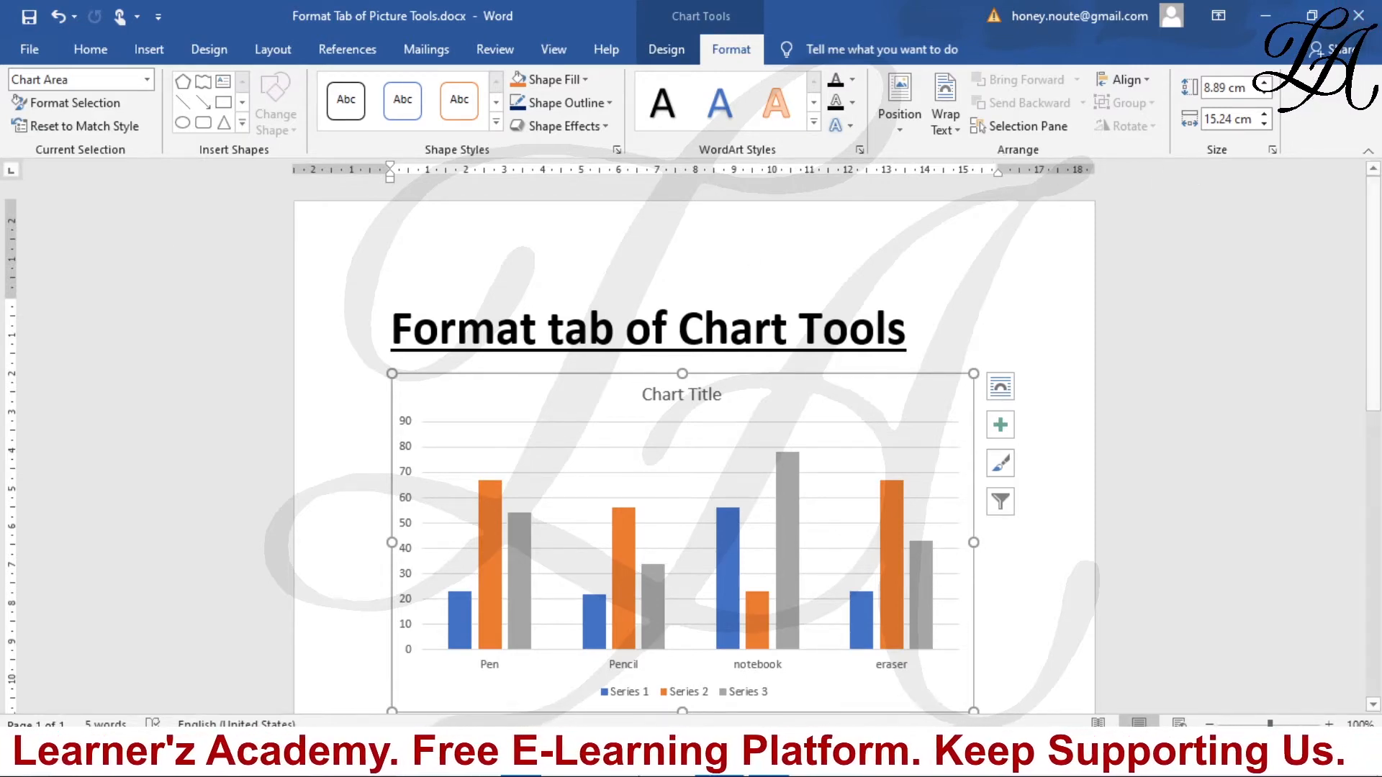
mouse_move(610, 564)
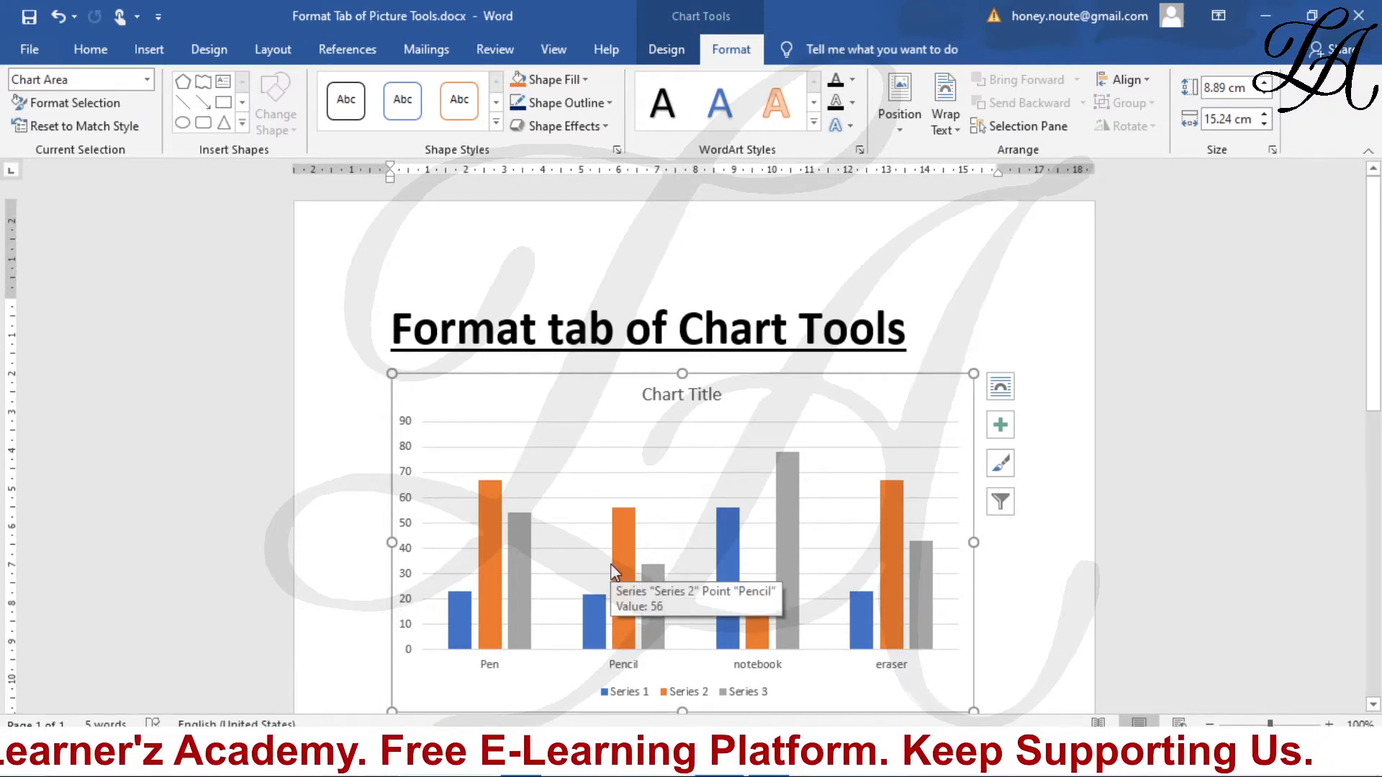
left_click(686, 399)
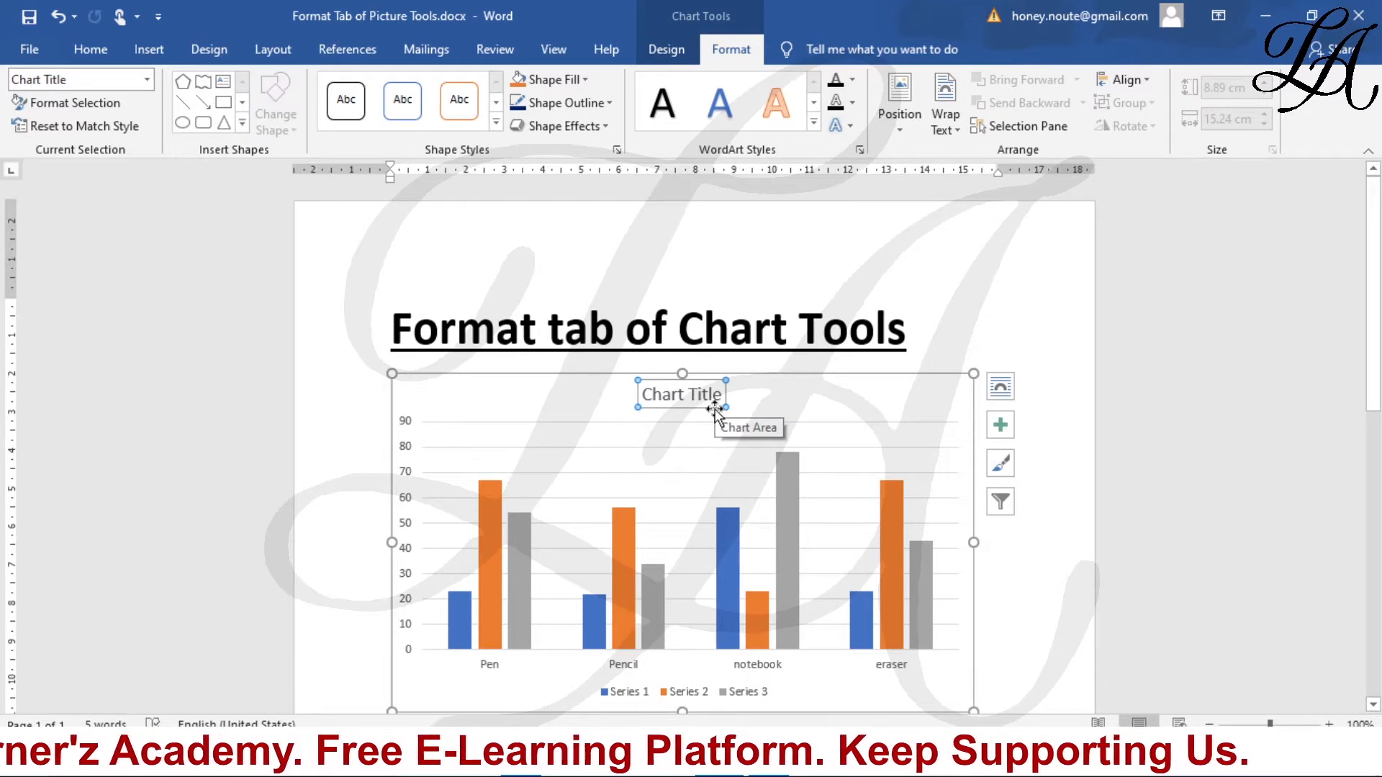
key("Delete")
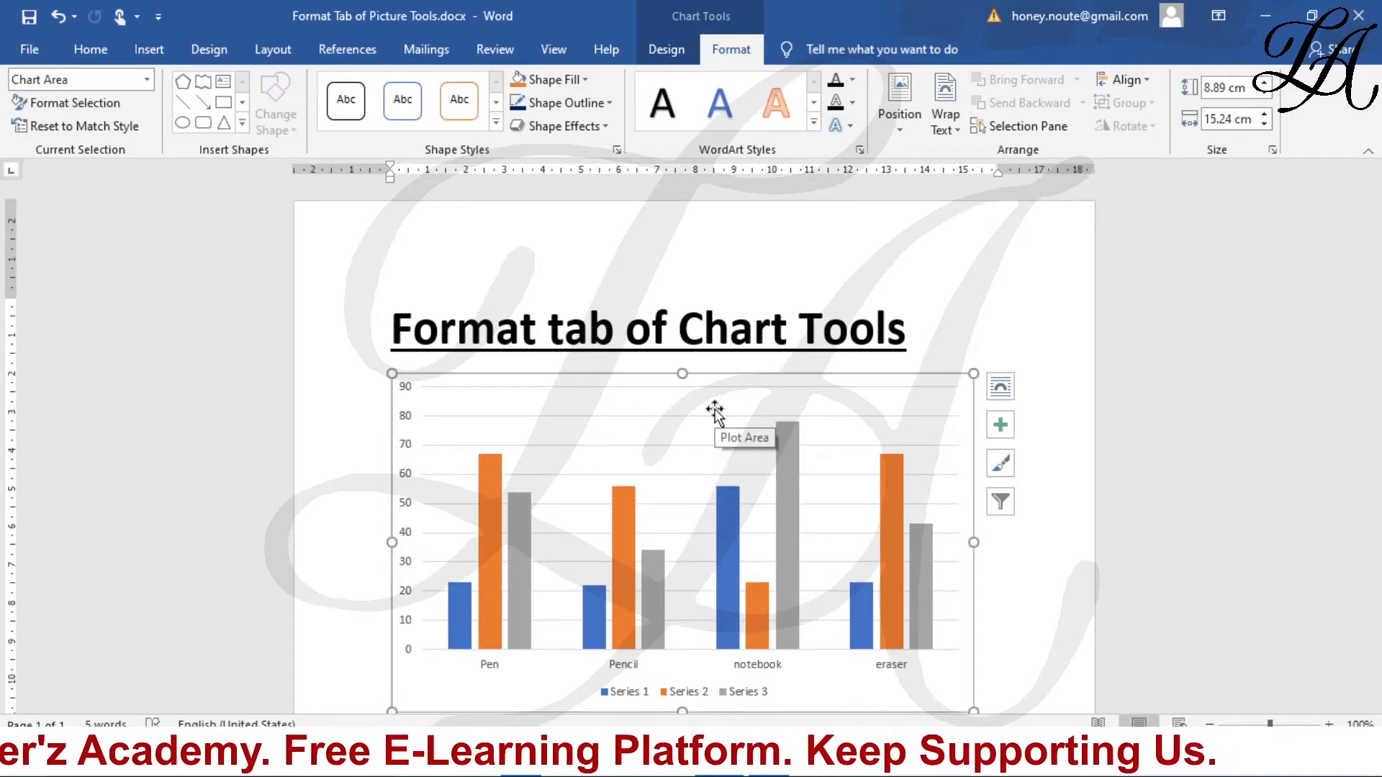
scroll(709, 416, "down", 2)
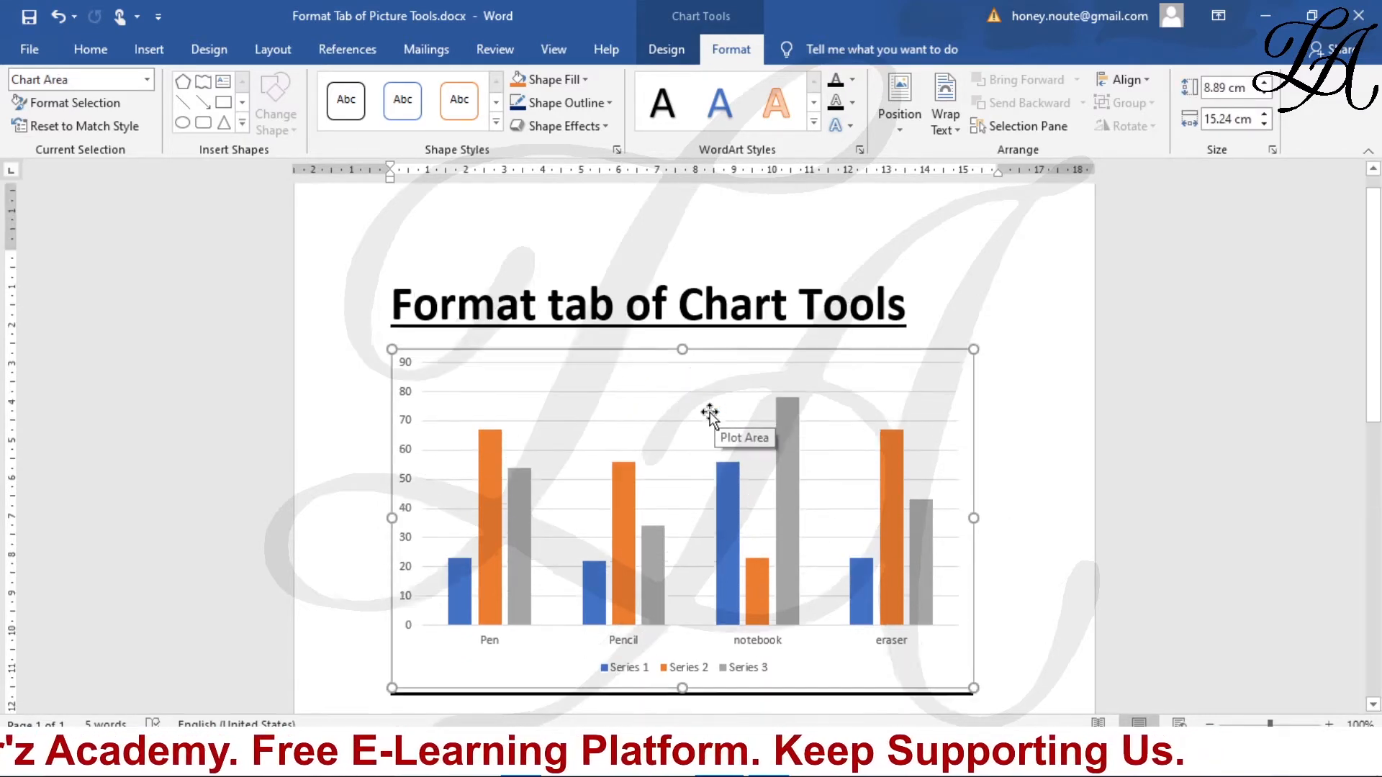
Undo the deletion of the chart title and change the title text to "Items"
scroll(641, 370, "up", 2)
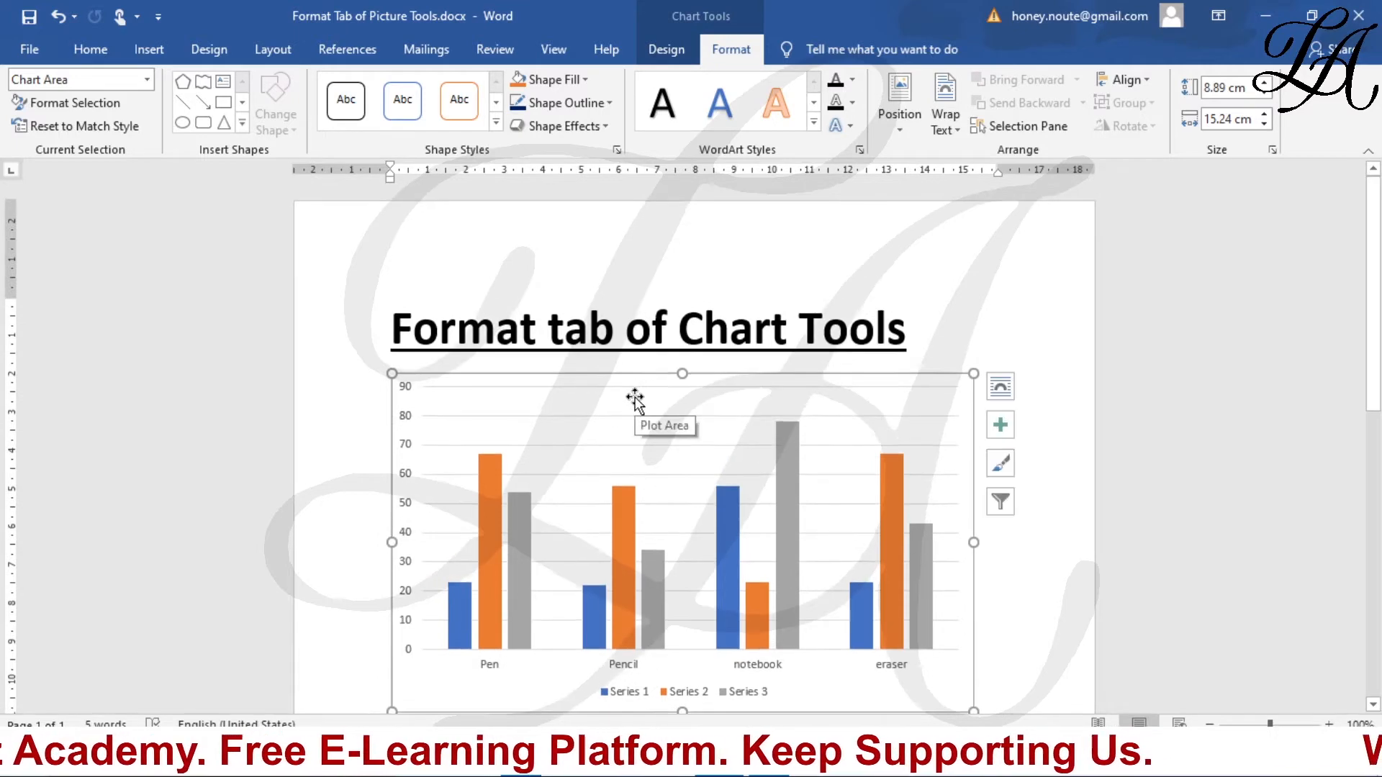
key("ctrl+z")
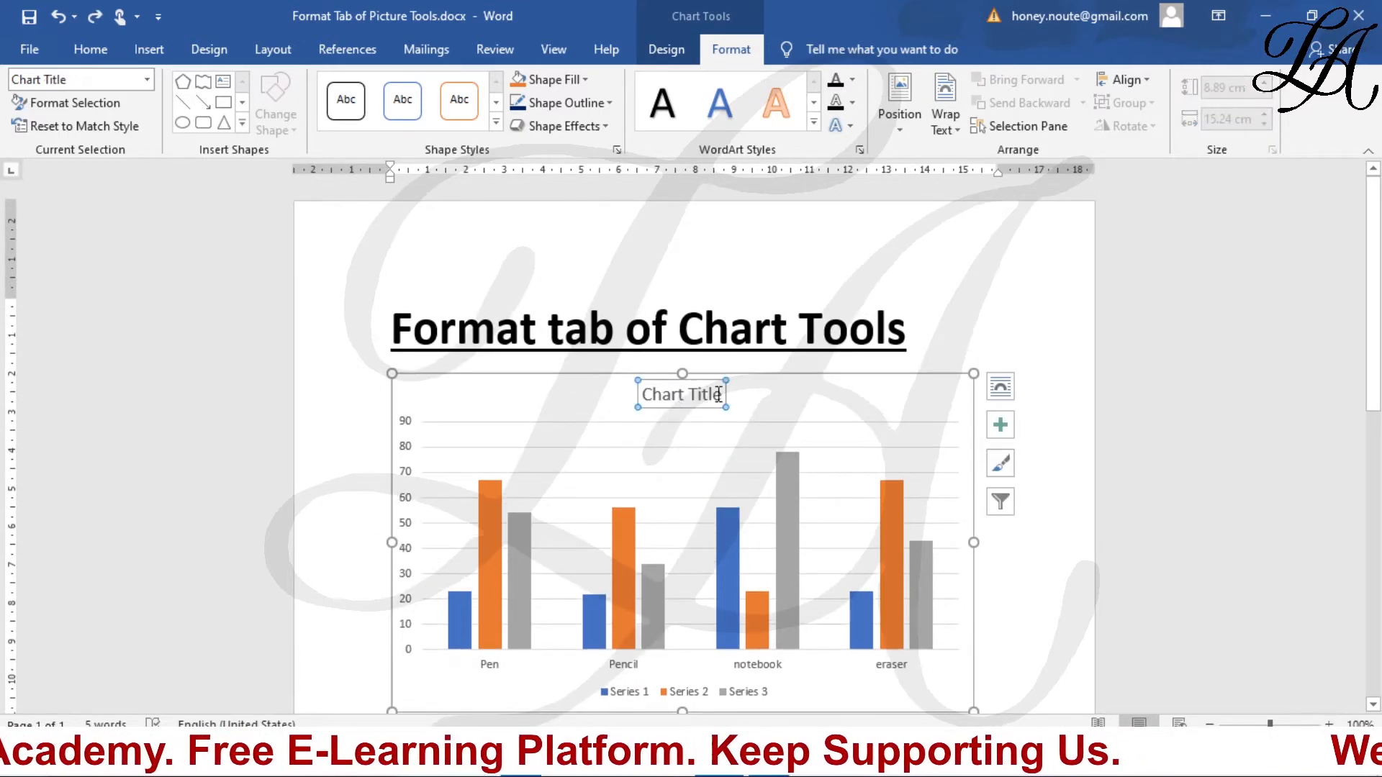
left_click_drag(720, 394, 653, 398)
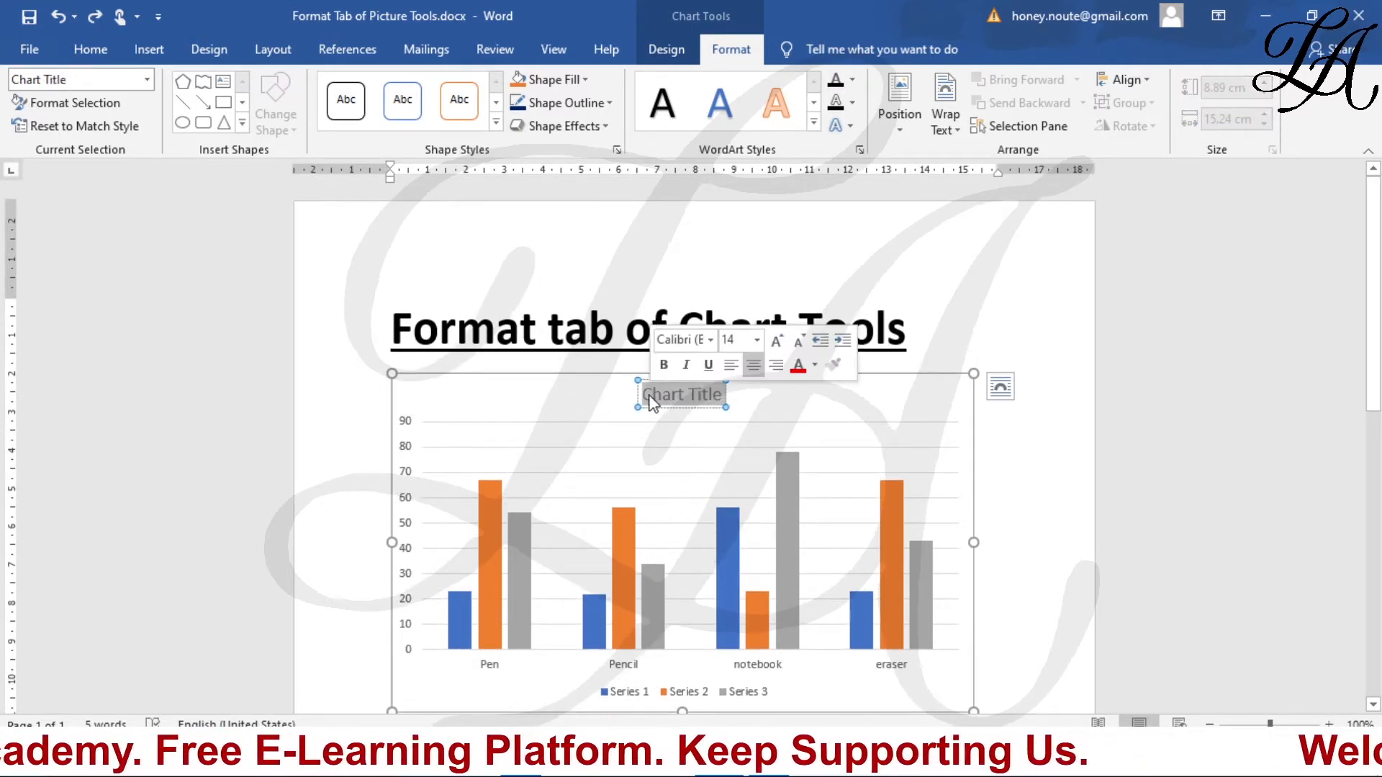
type("Item")
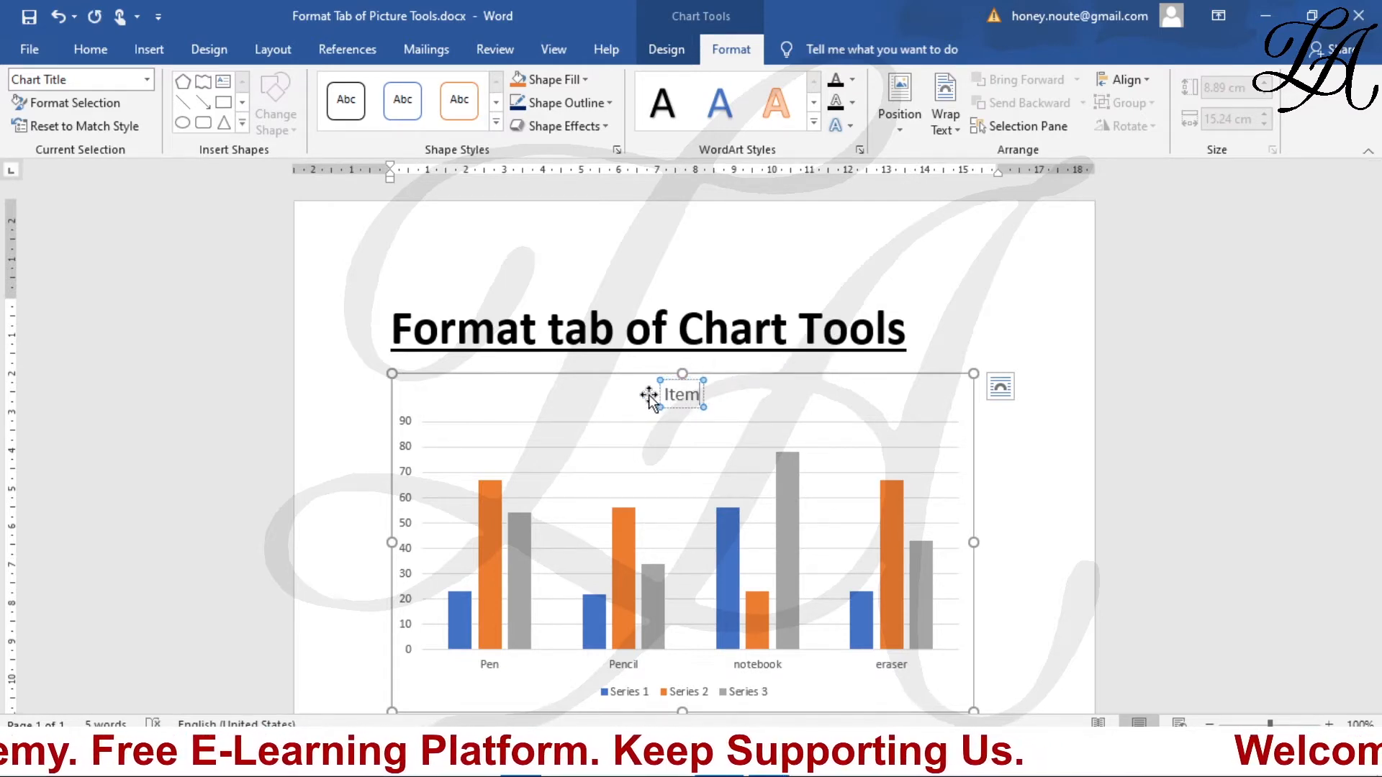
type("s")
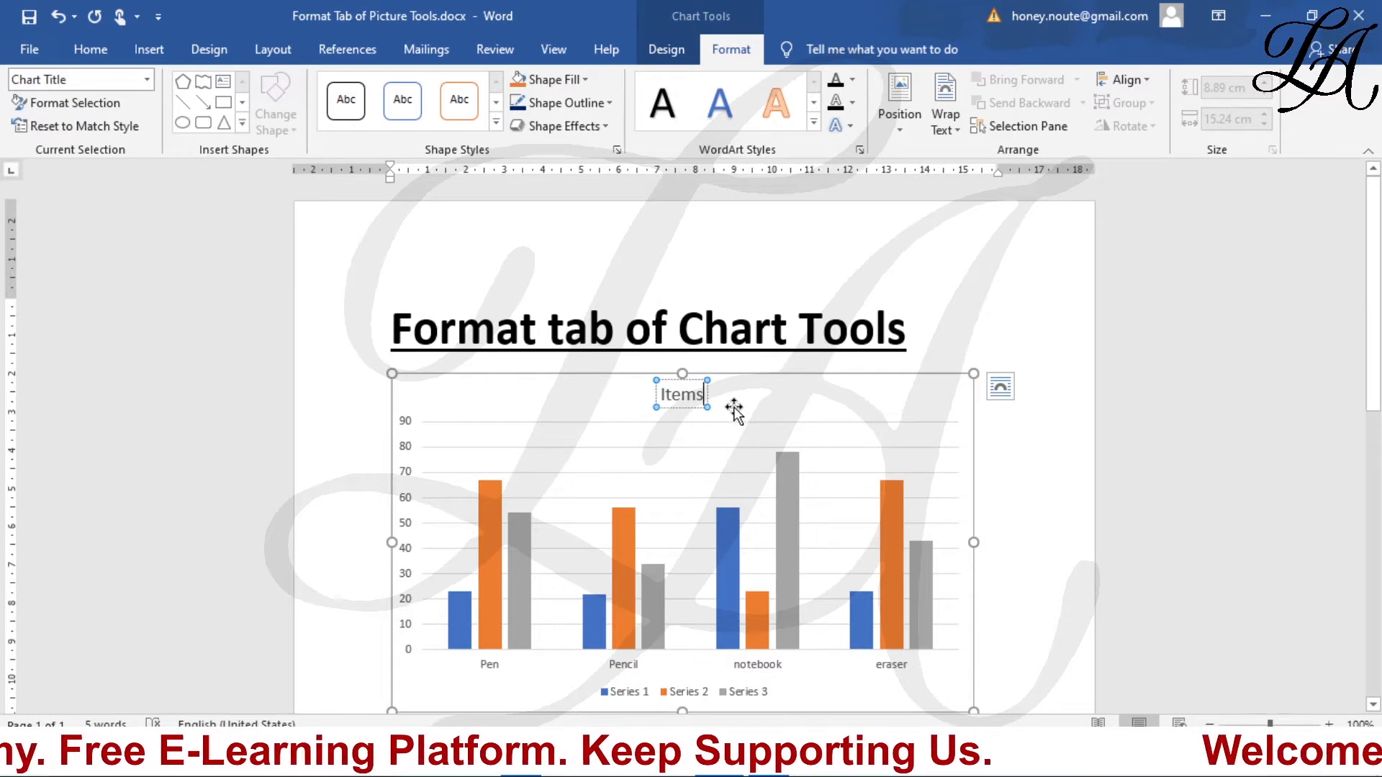
left_click(725, 386)
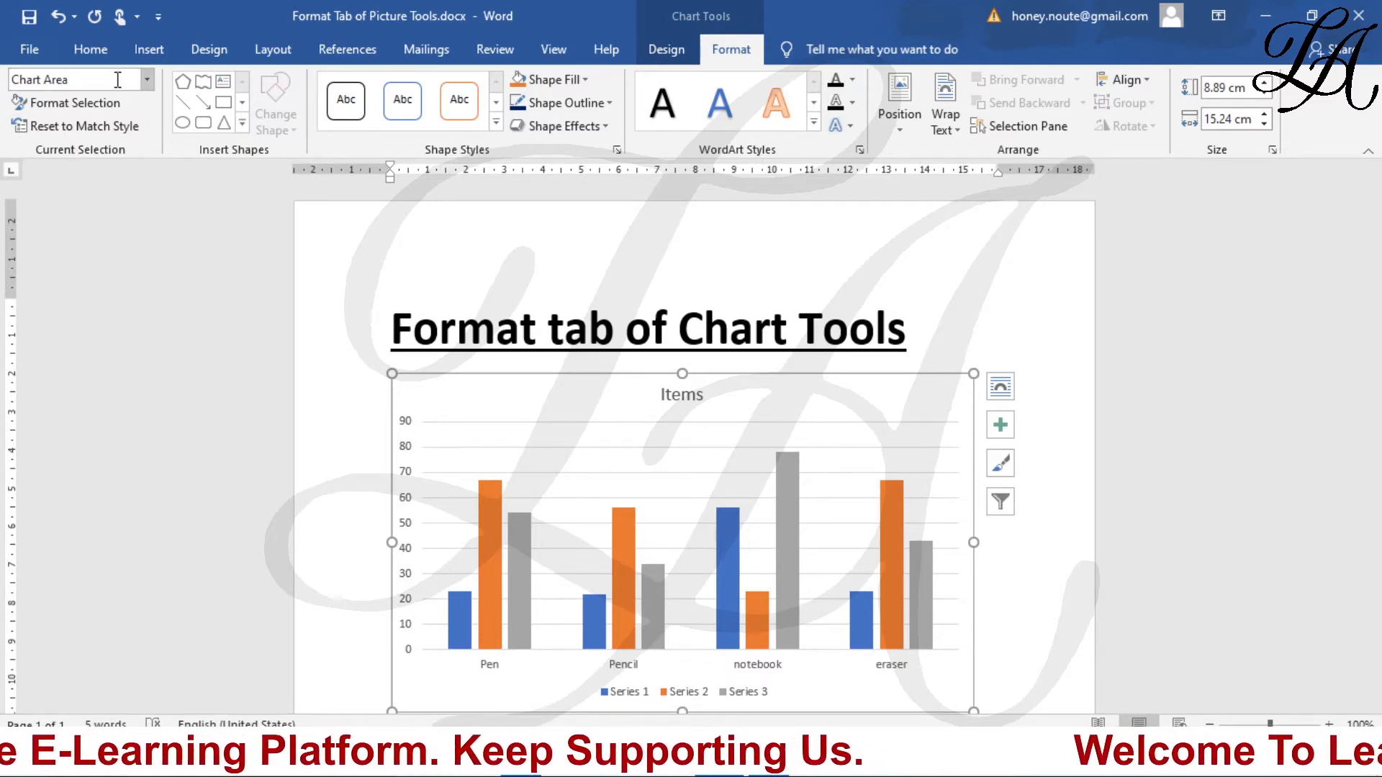
Set the chart legend's position to Top in its formatting options
left_click(146, 81)
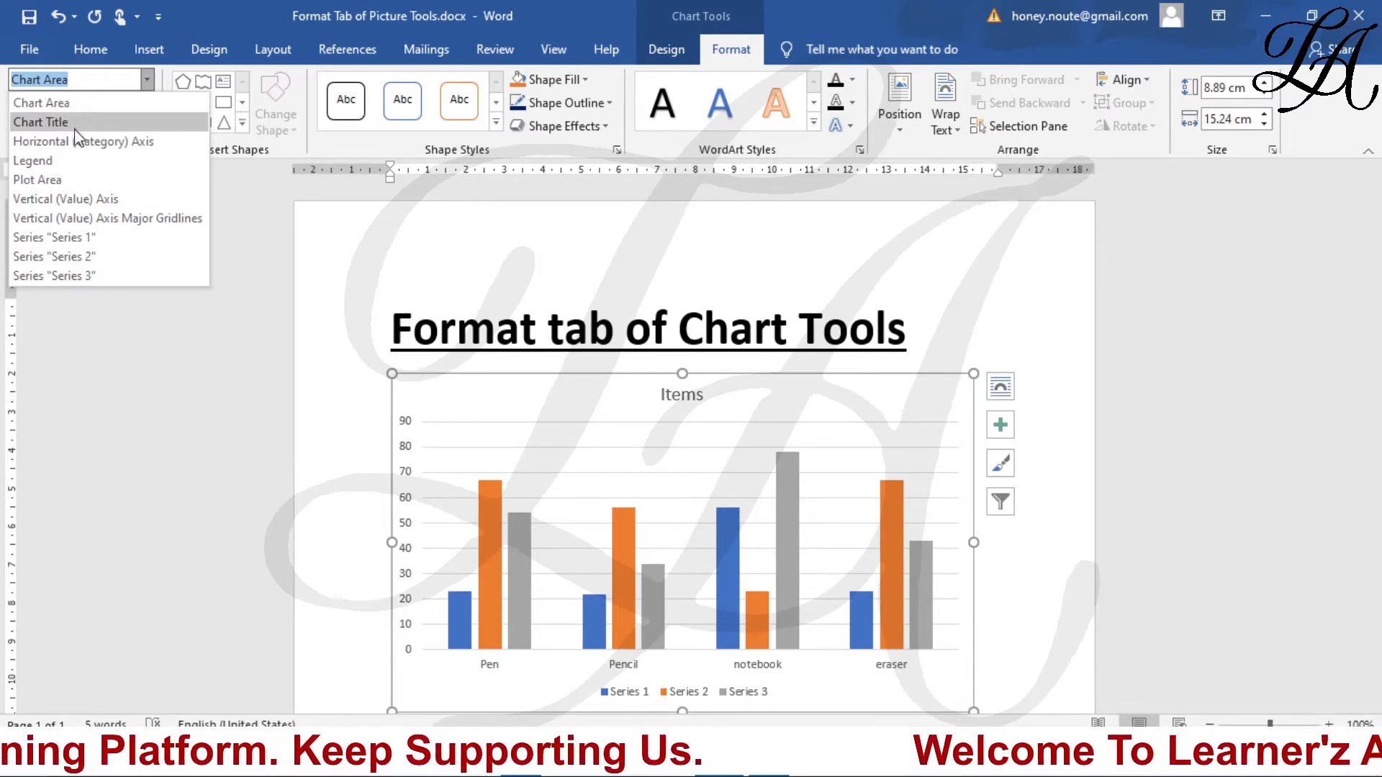
left_click(67, 179)
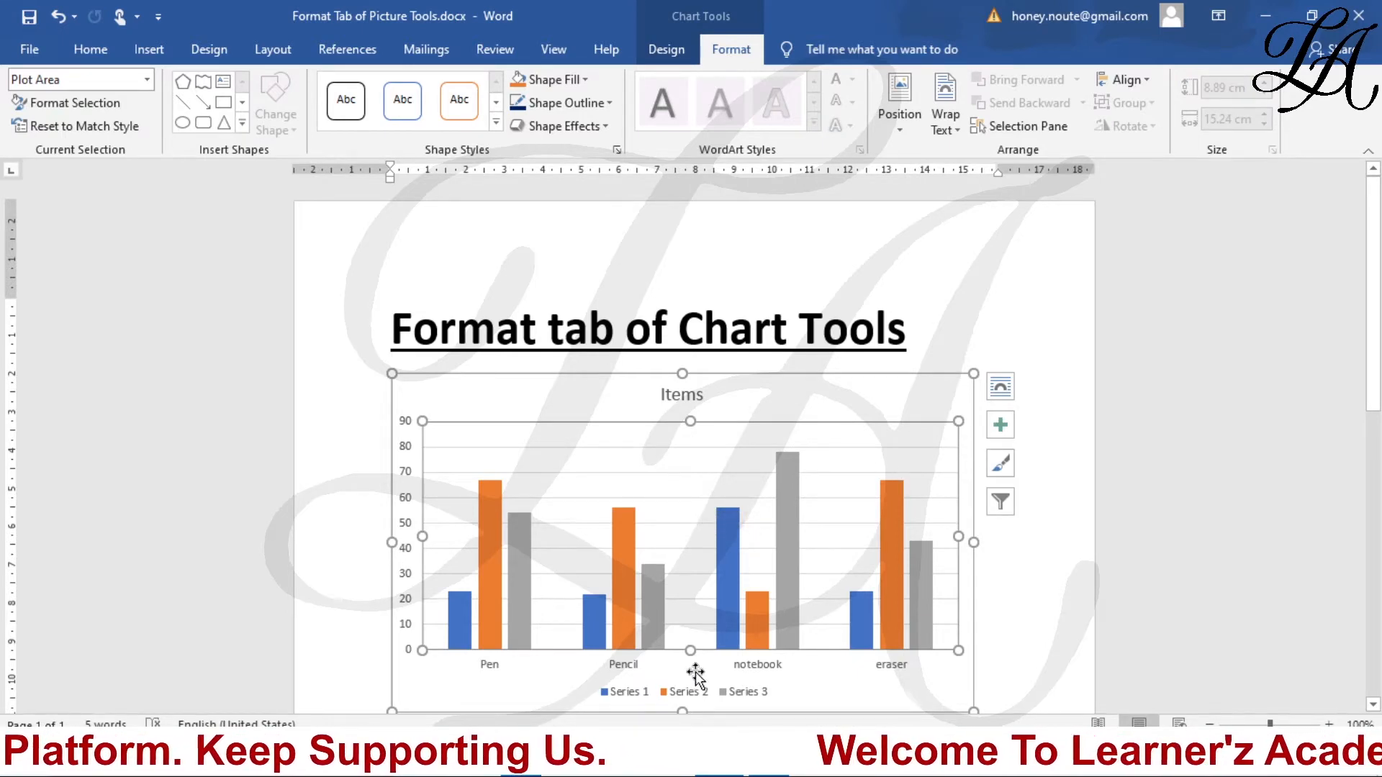
left_click(147, 79)
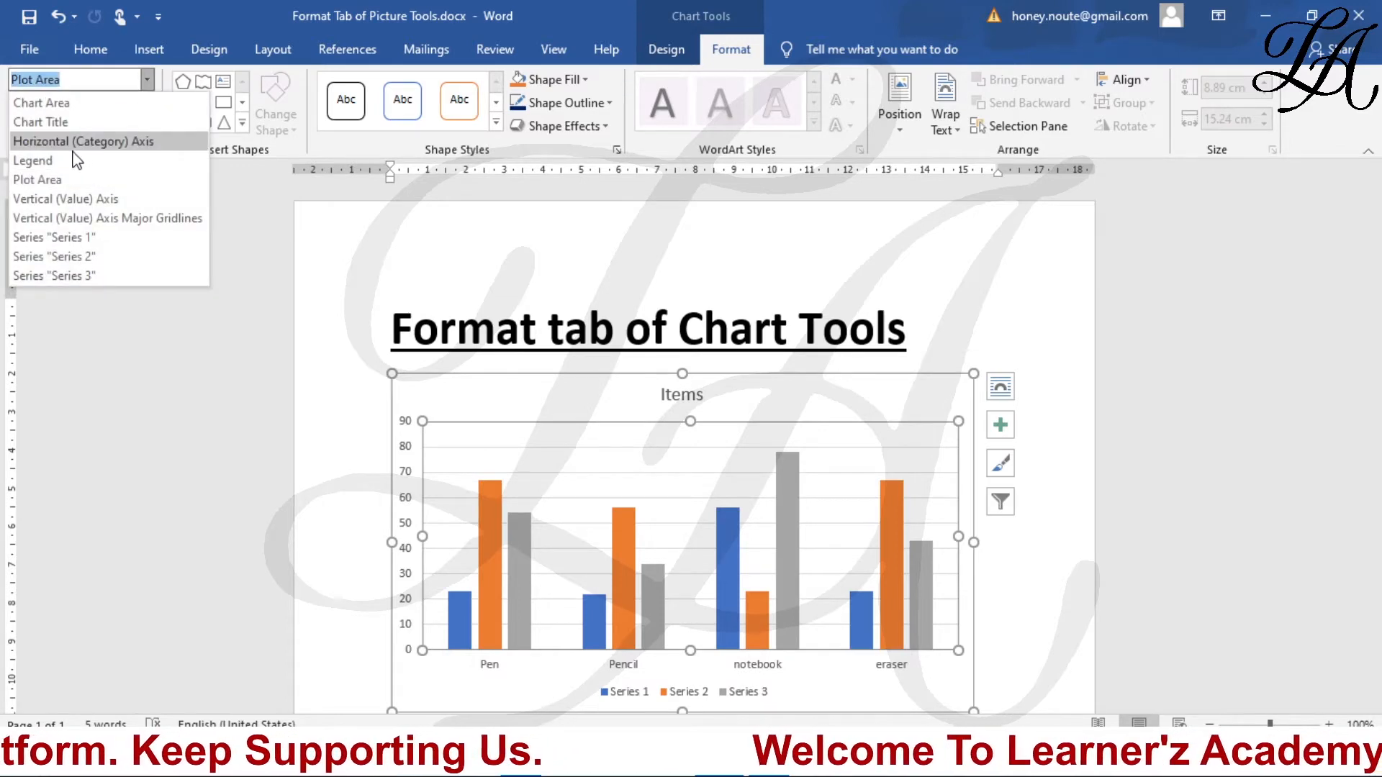
left_click(67, 173)
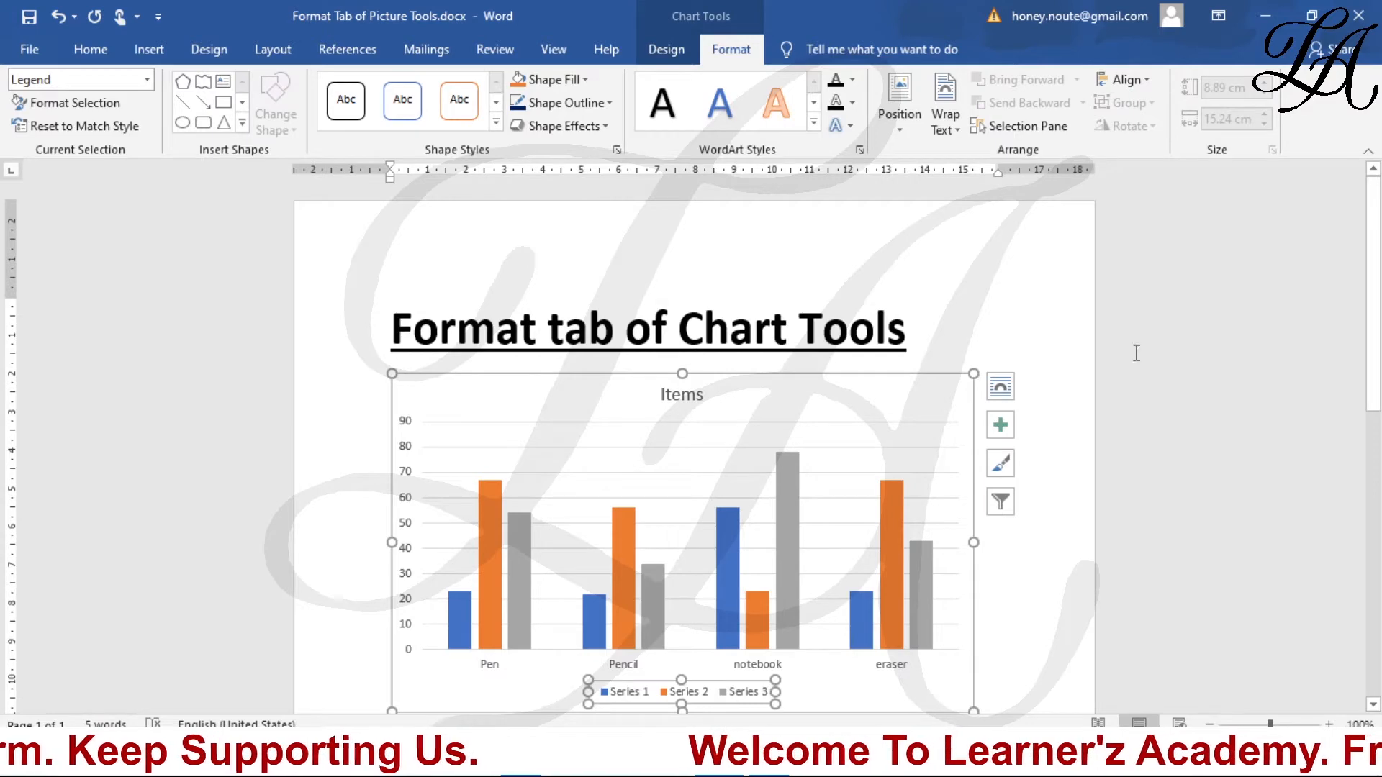
left_click(78, 108)
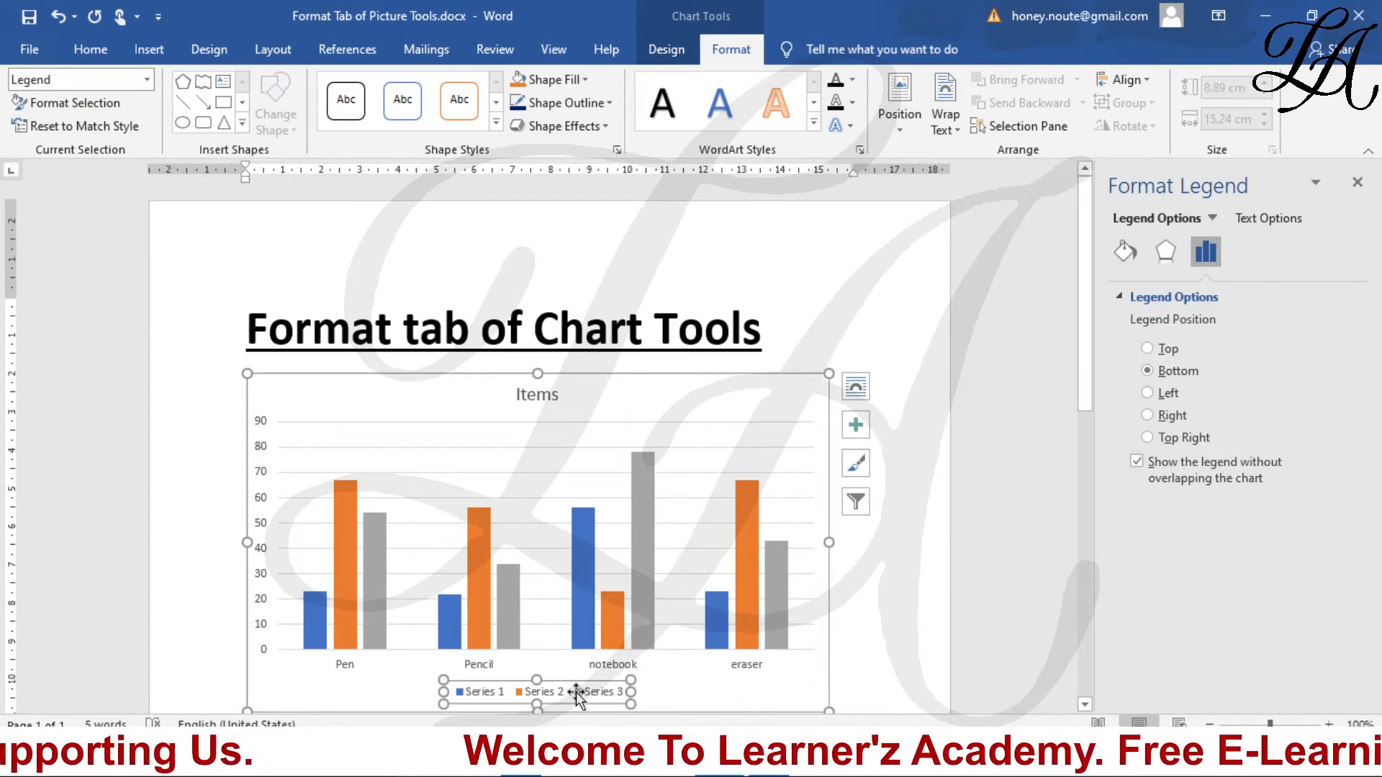
left_click(1148, 349)
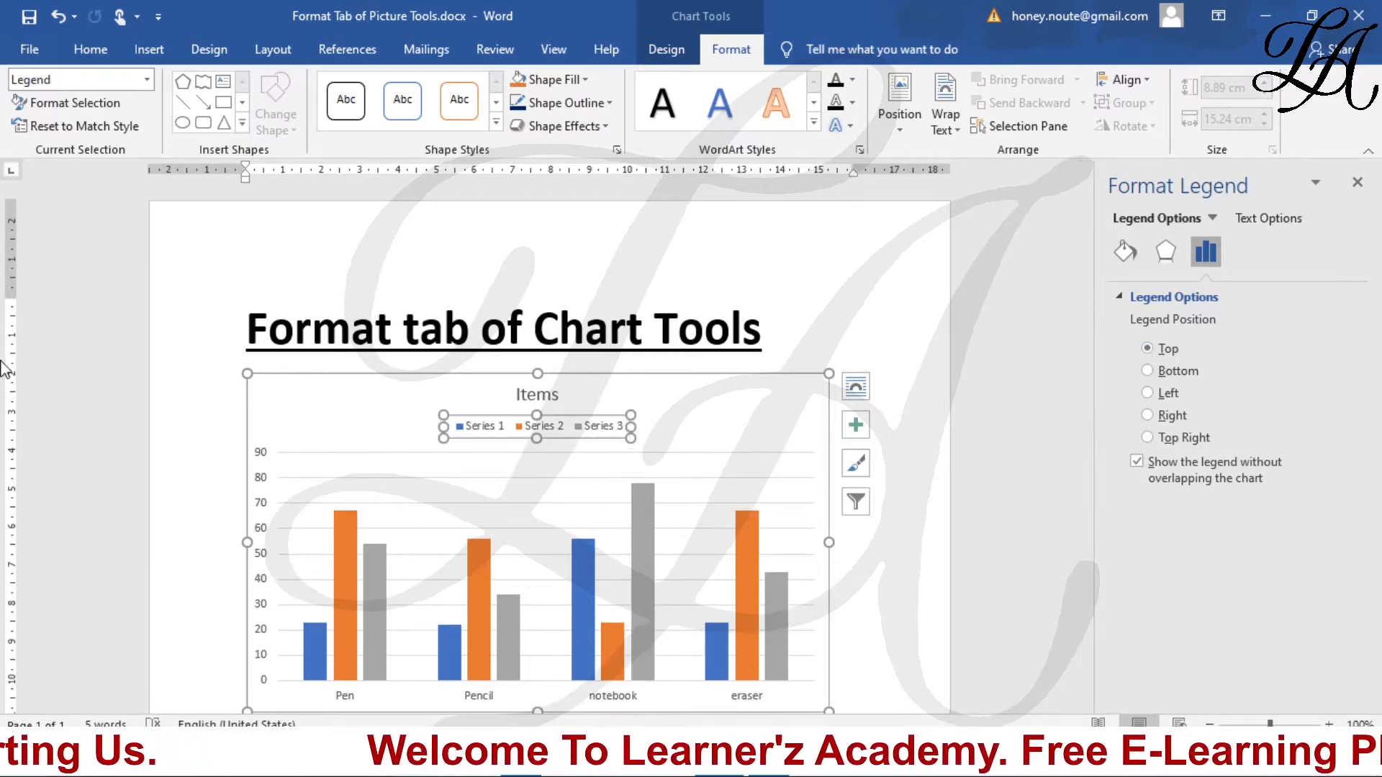
left_click(1361, 184)
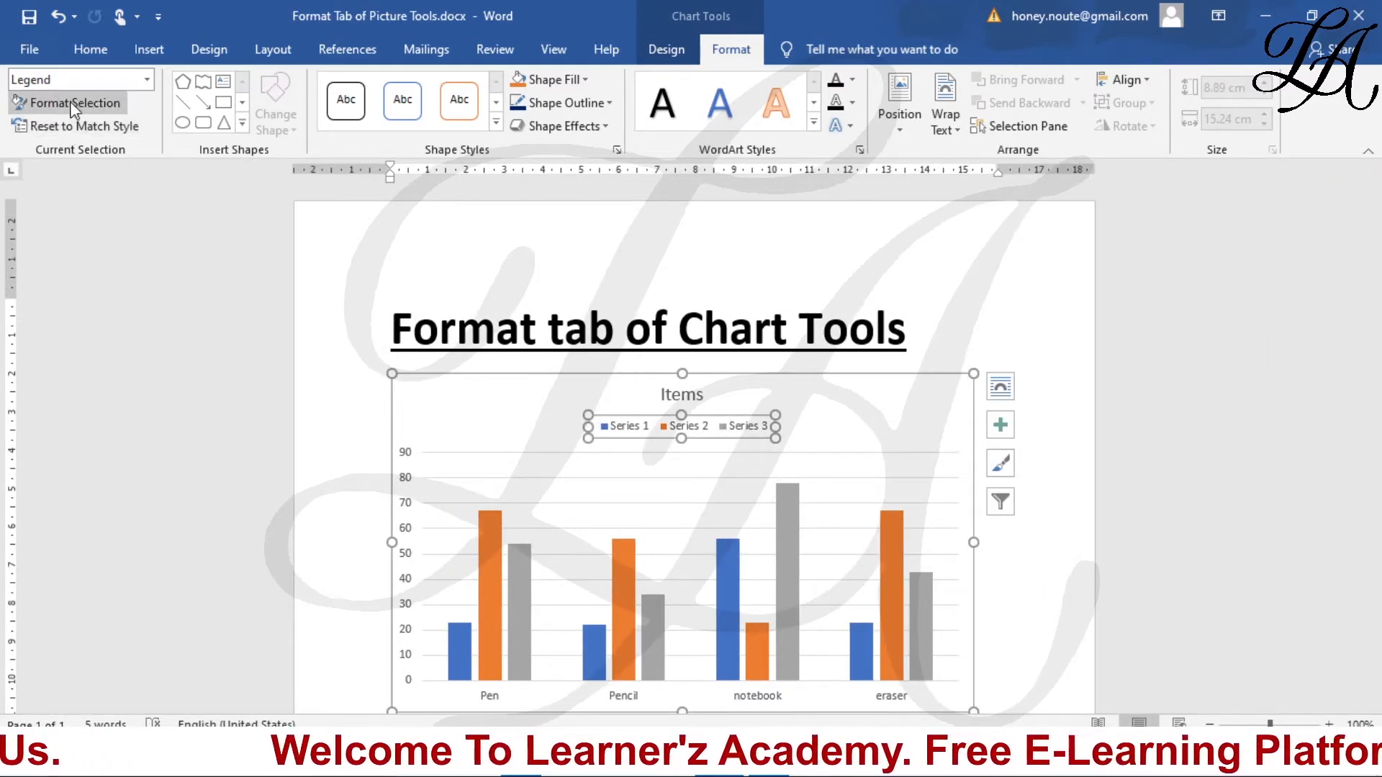
Select the chart's plot area and examine its layout options and the description of Reset to Match Style
left_click(147, 80)
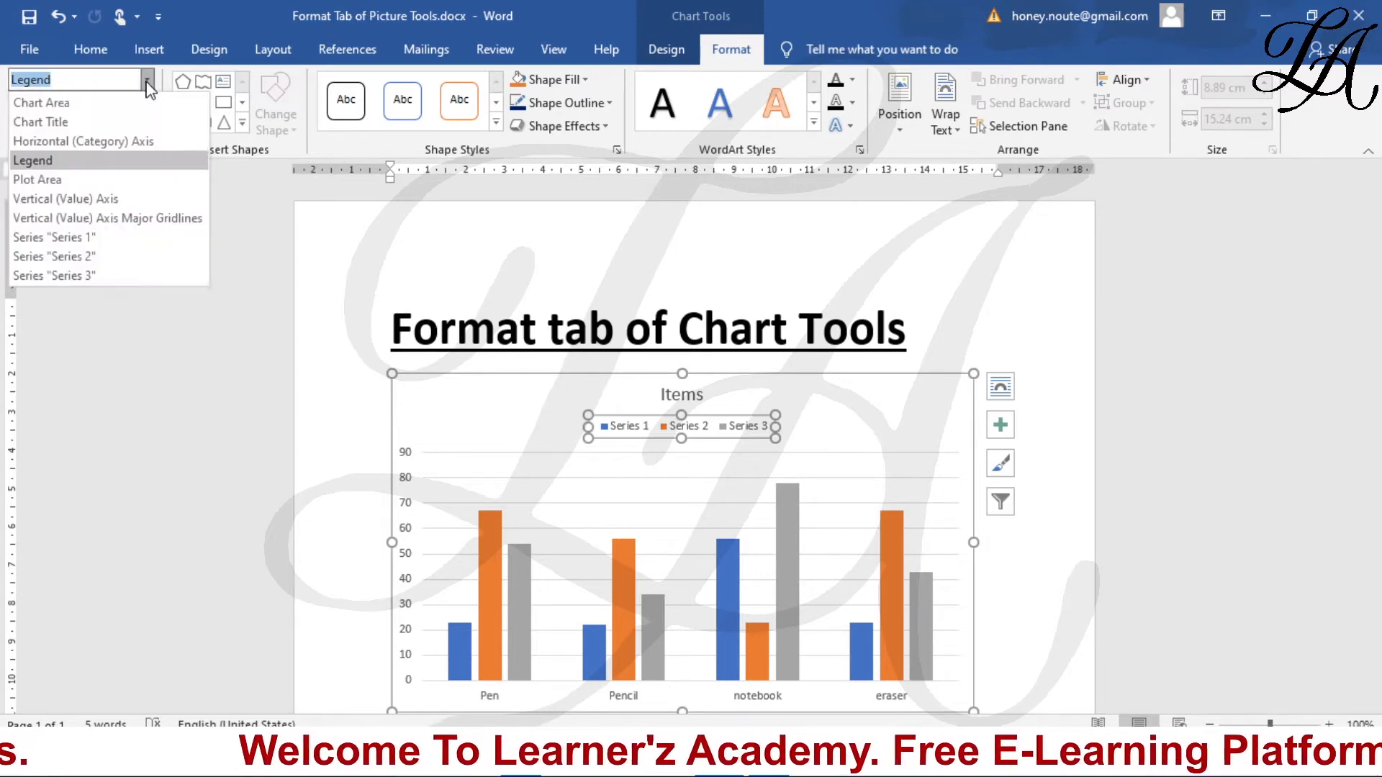
left_click(59, 182)
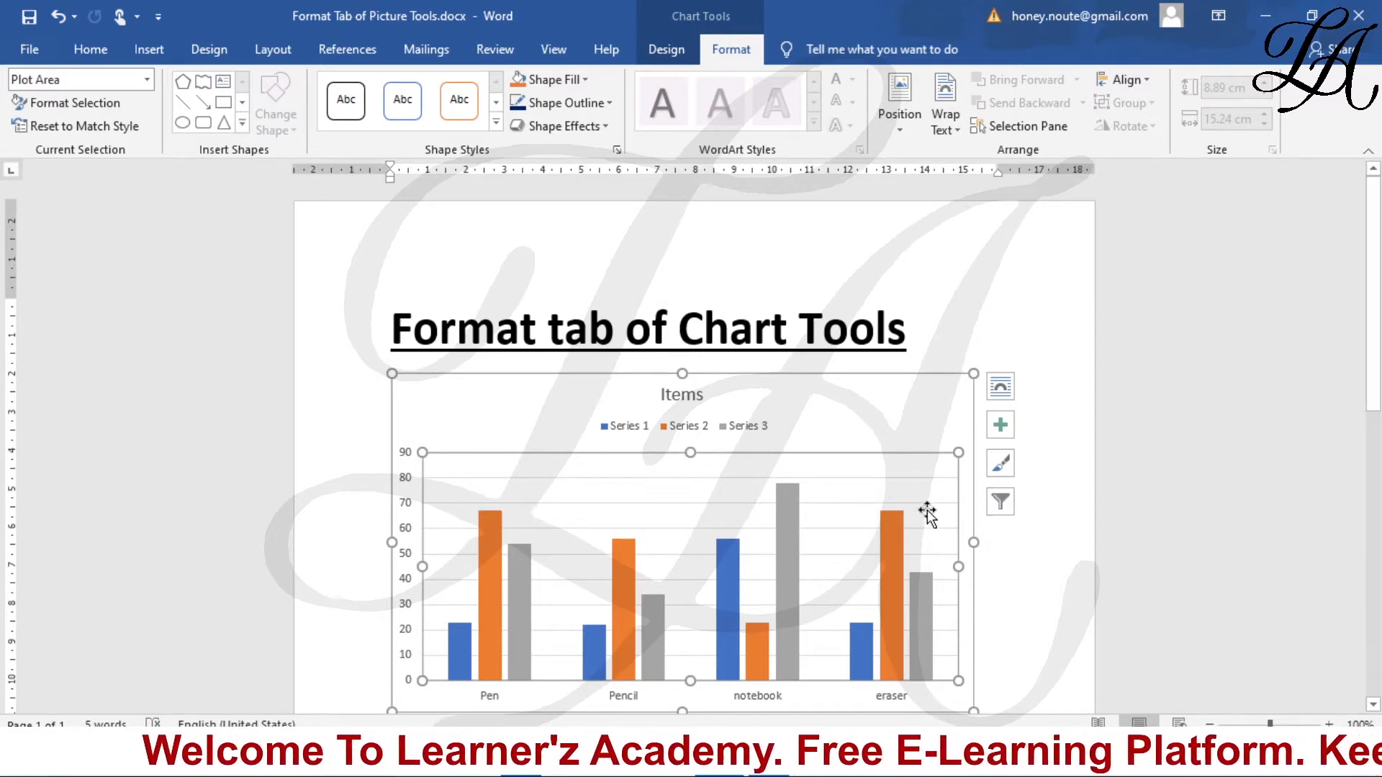
left_click(999, 386)
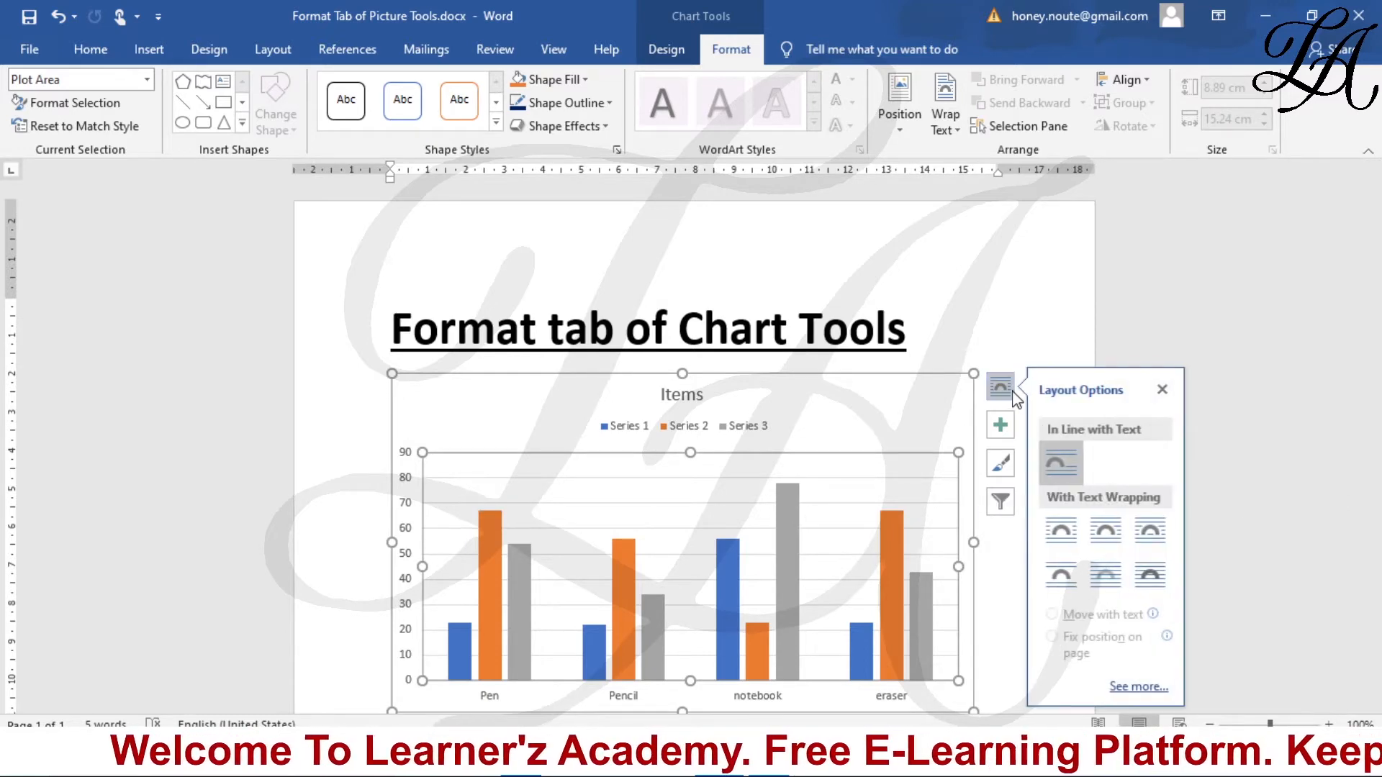
left_click(1022, 335)
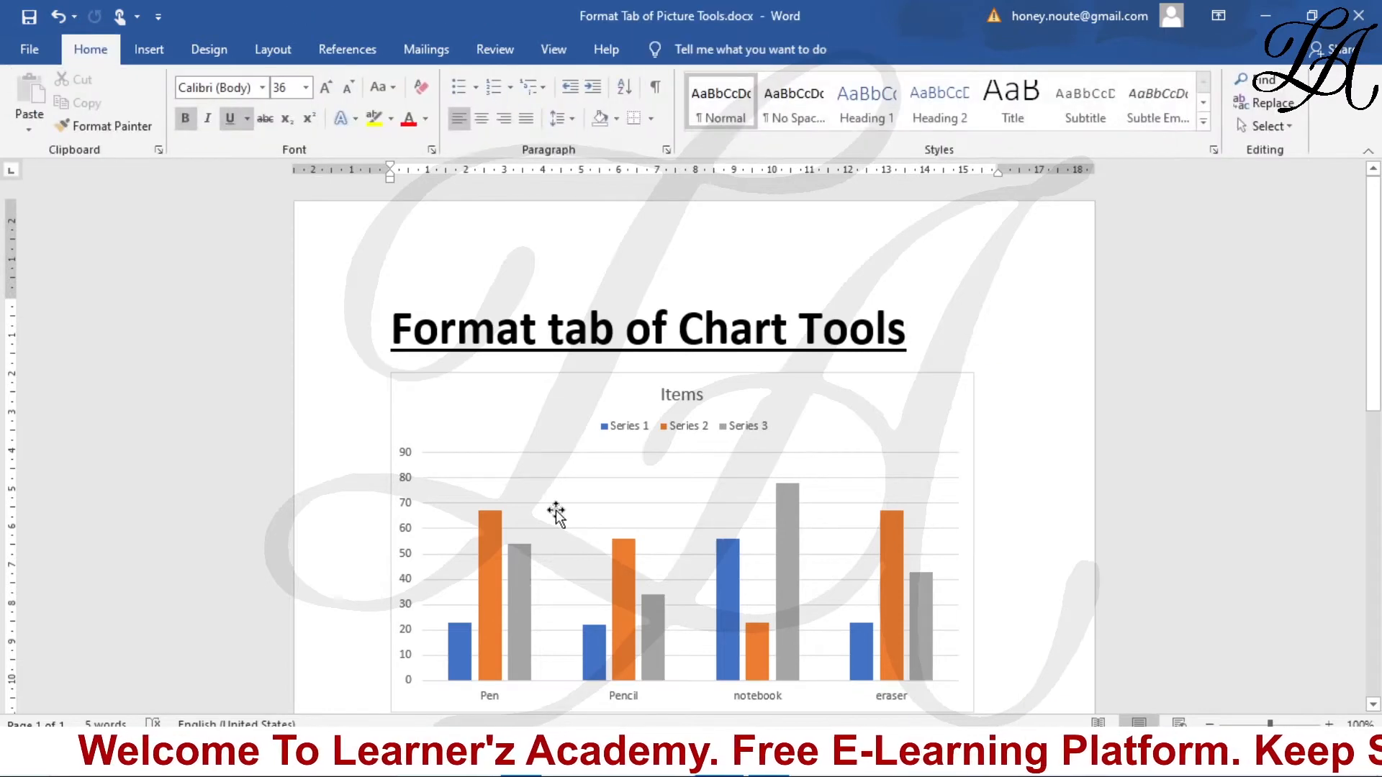
left_click(576, 484)
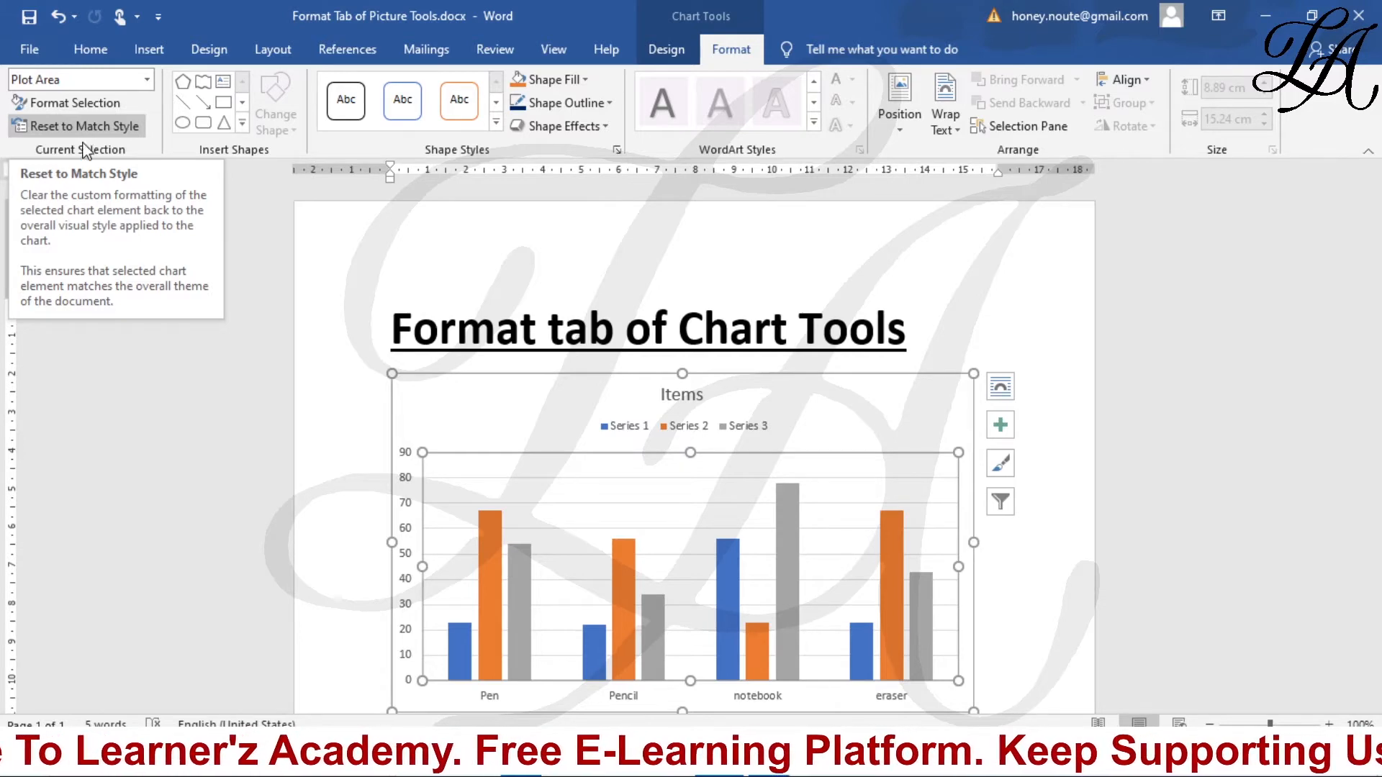
left_click(267, 274)
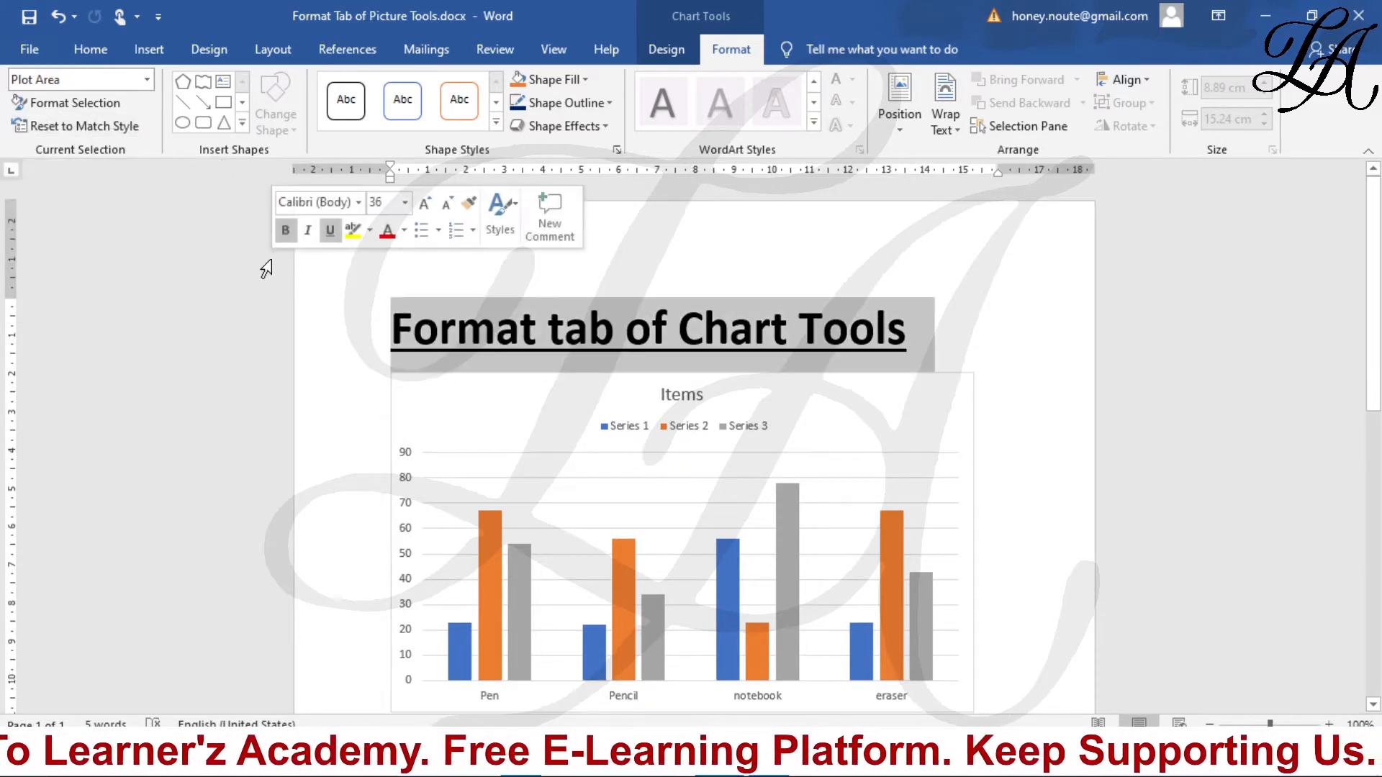
left_click(556, 410)
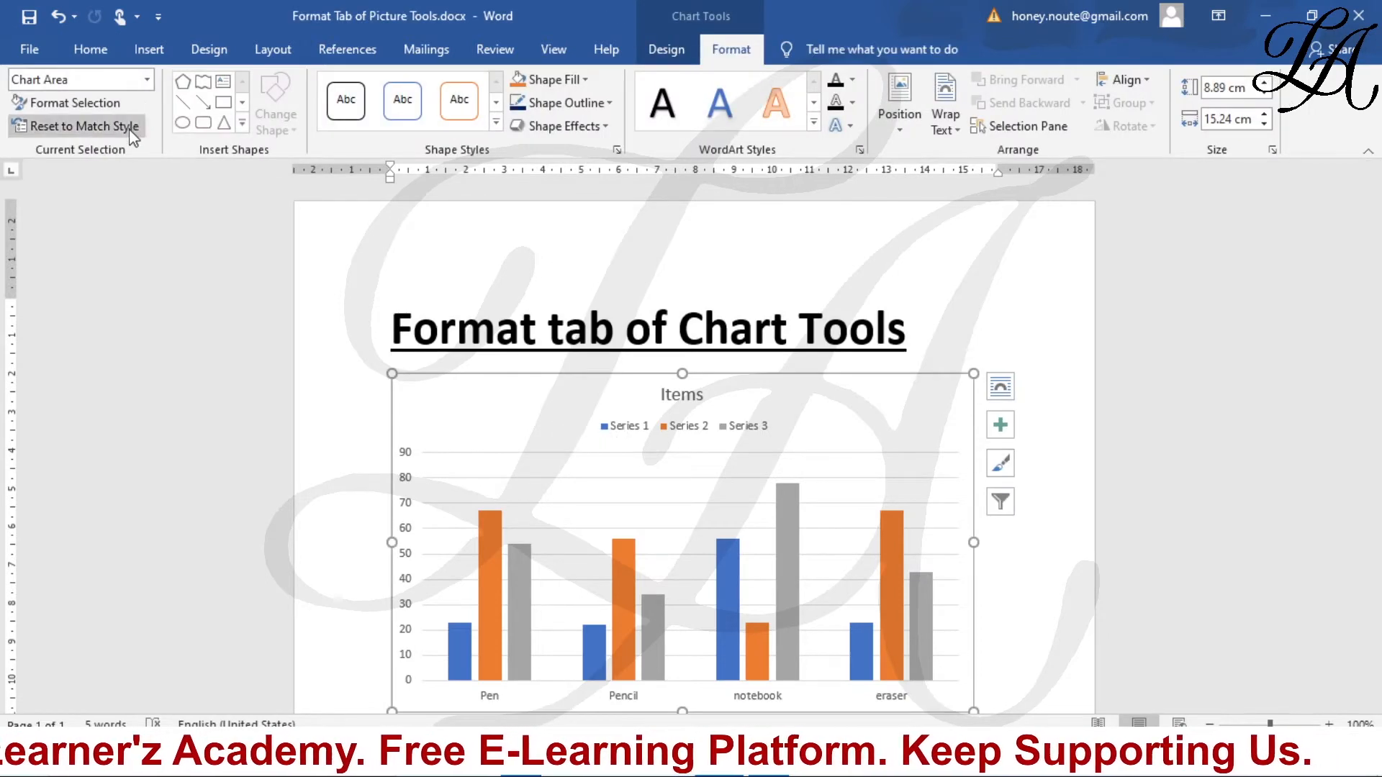
Try drawing a vertical arrow about 3.8 cm long above the Pen category's first column
left_click(203, 103)
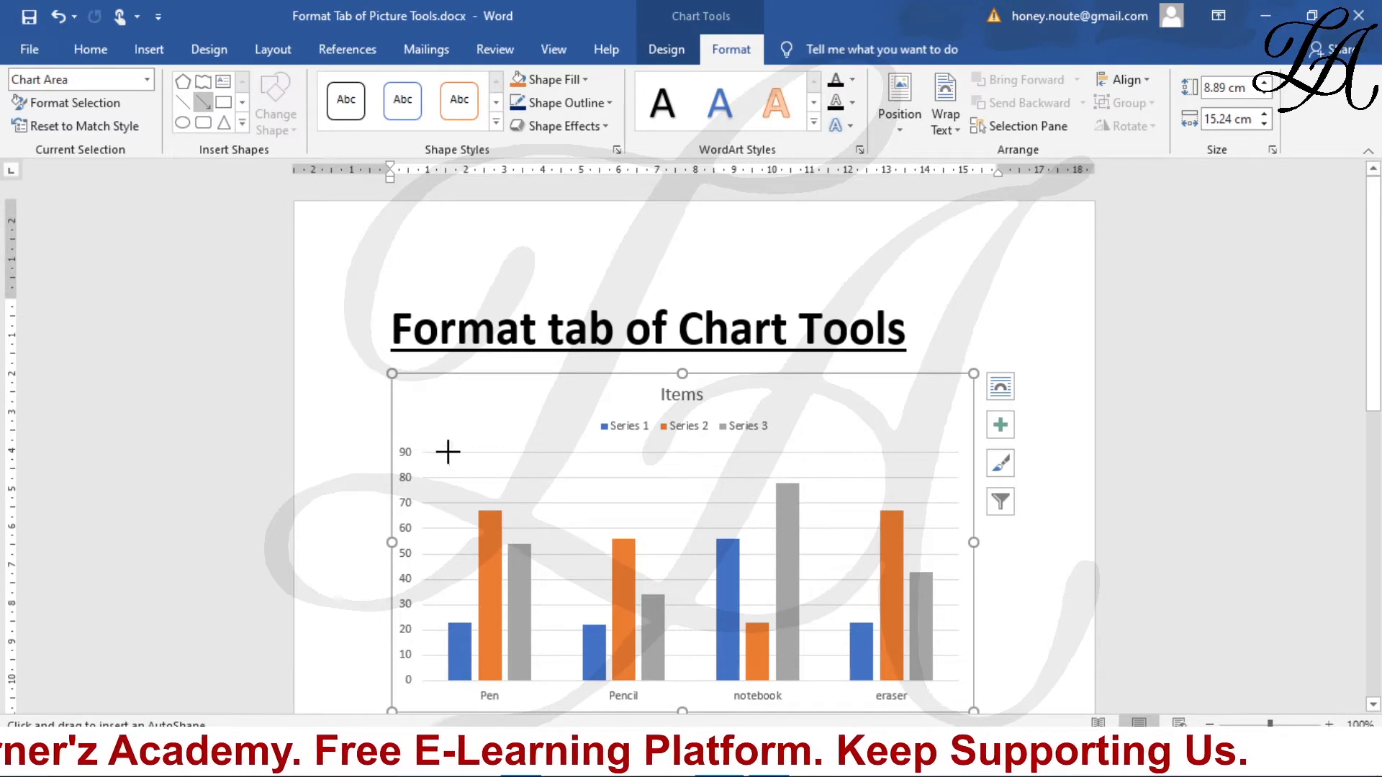
left_click_drag(449, 451, 447, 593)
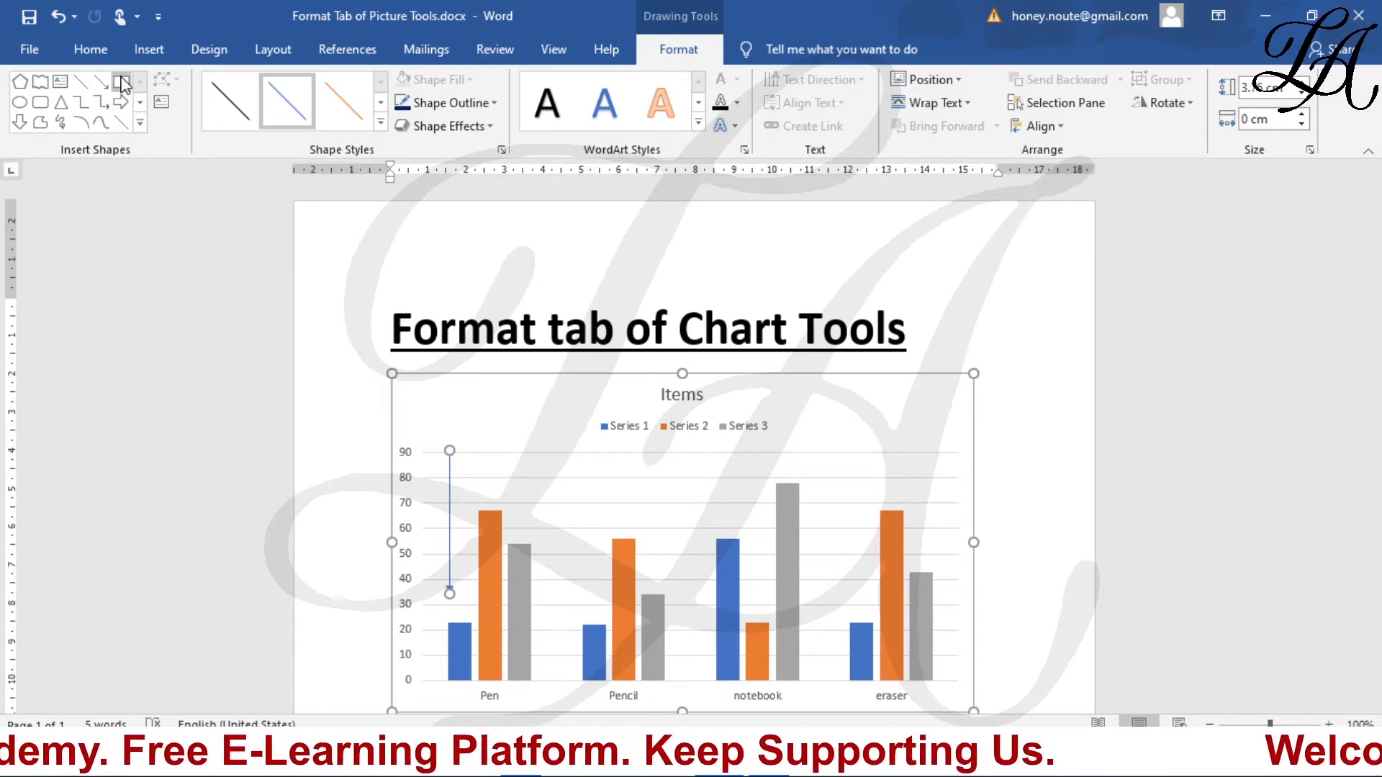
key("ctrl+z")
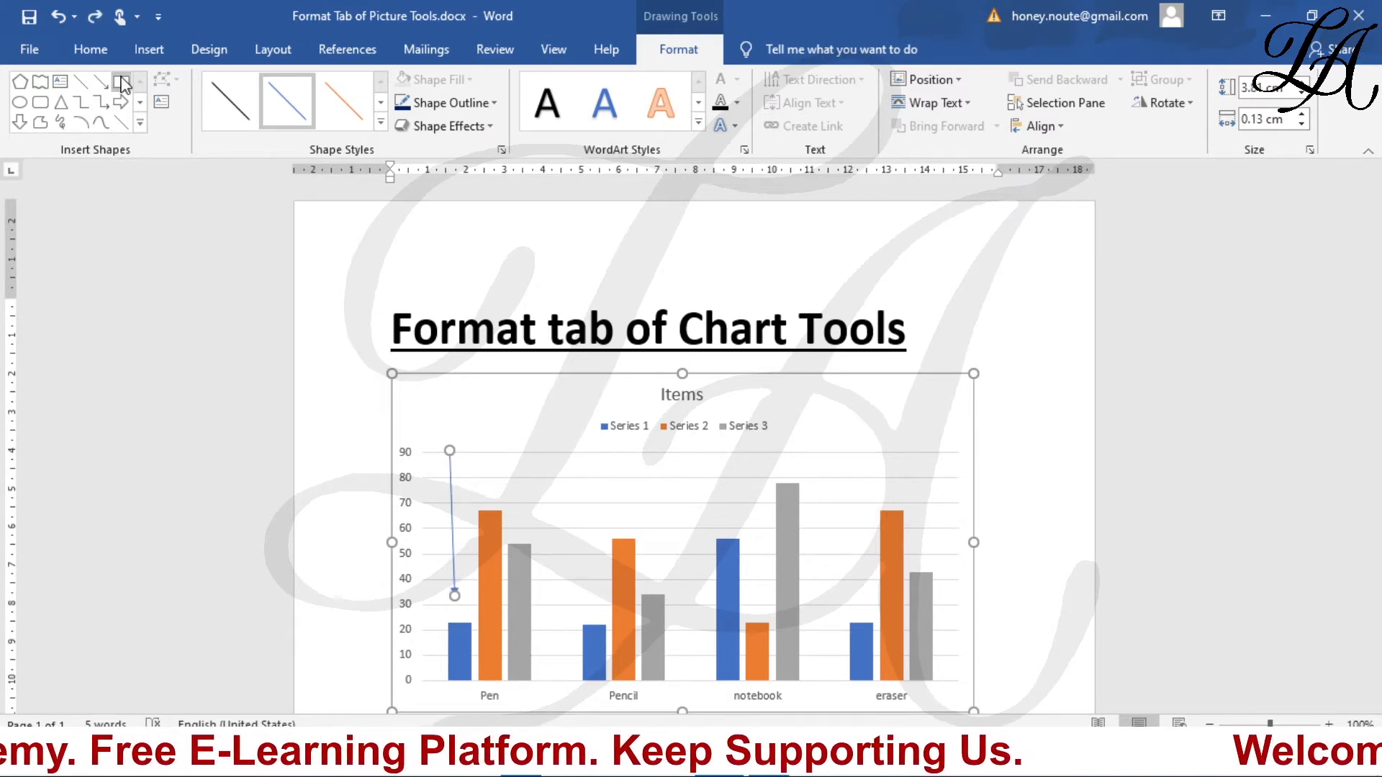
key("ctrl+z")
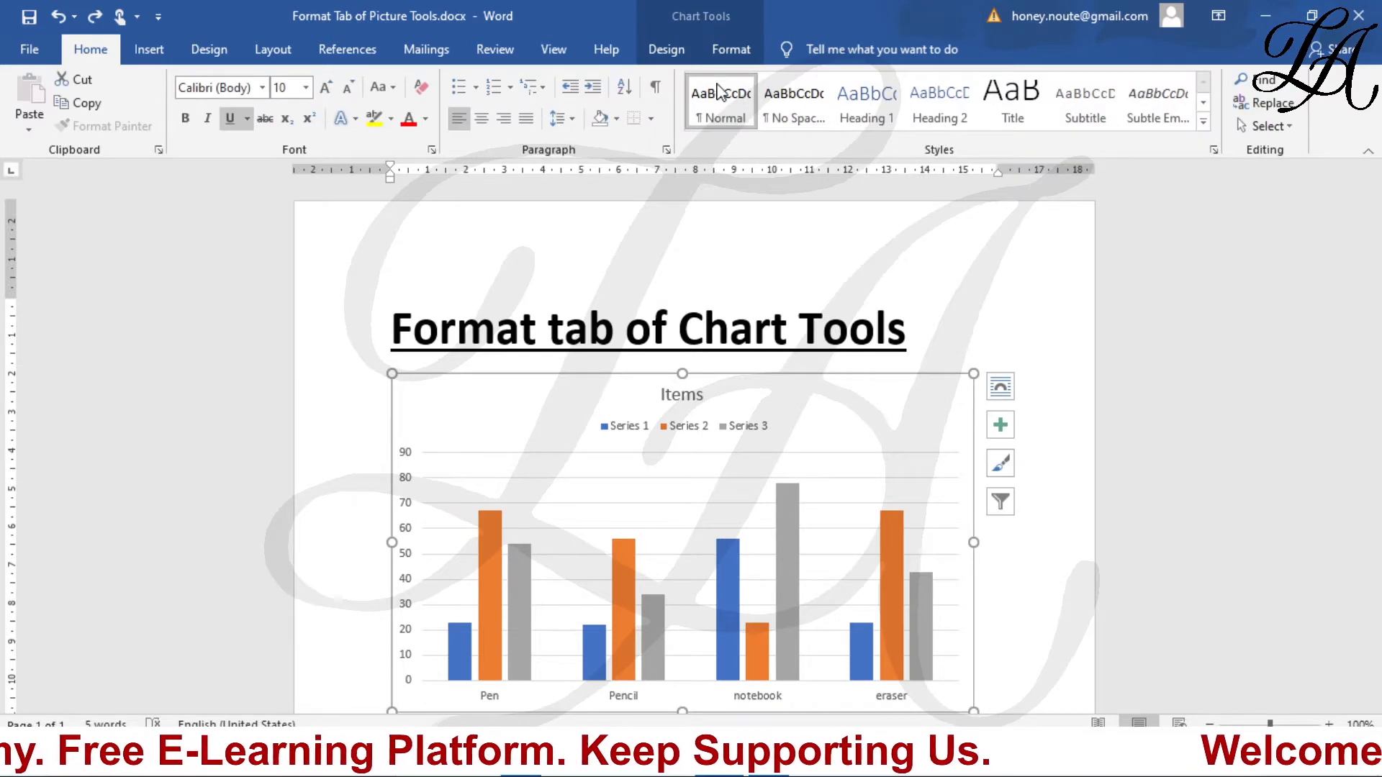
Draw a wave shape about 4.7 cm wide and 1.5 cm high over the Pen and Pencil columns
left_click(731, 49)
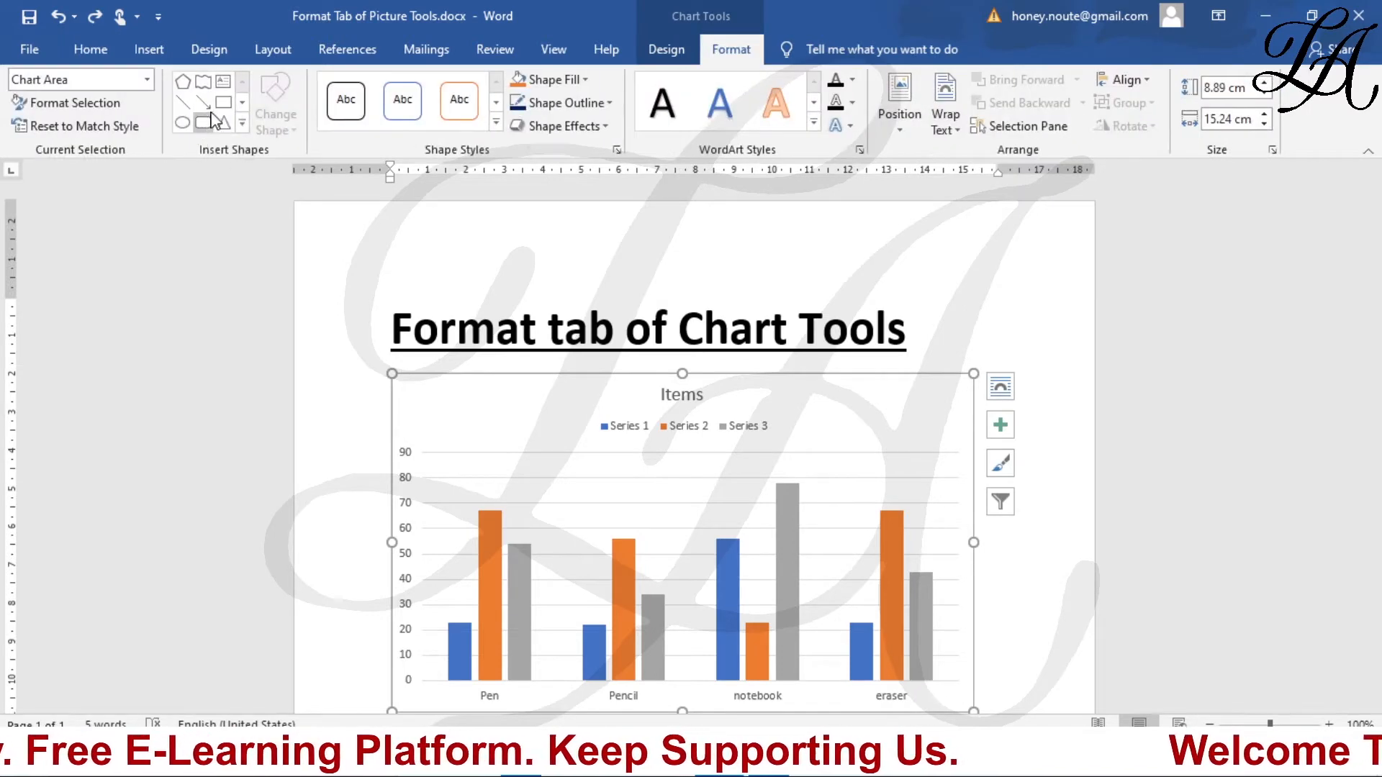
left_click(203, 85)
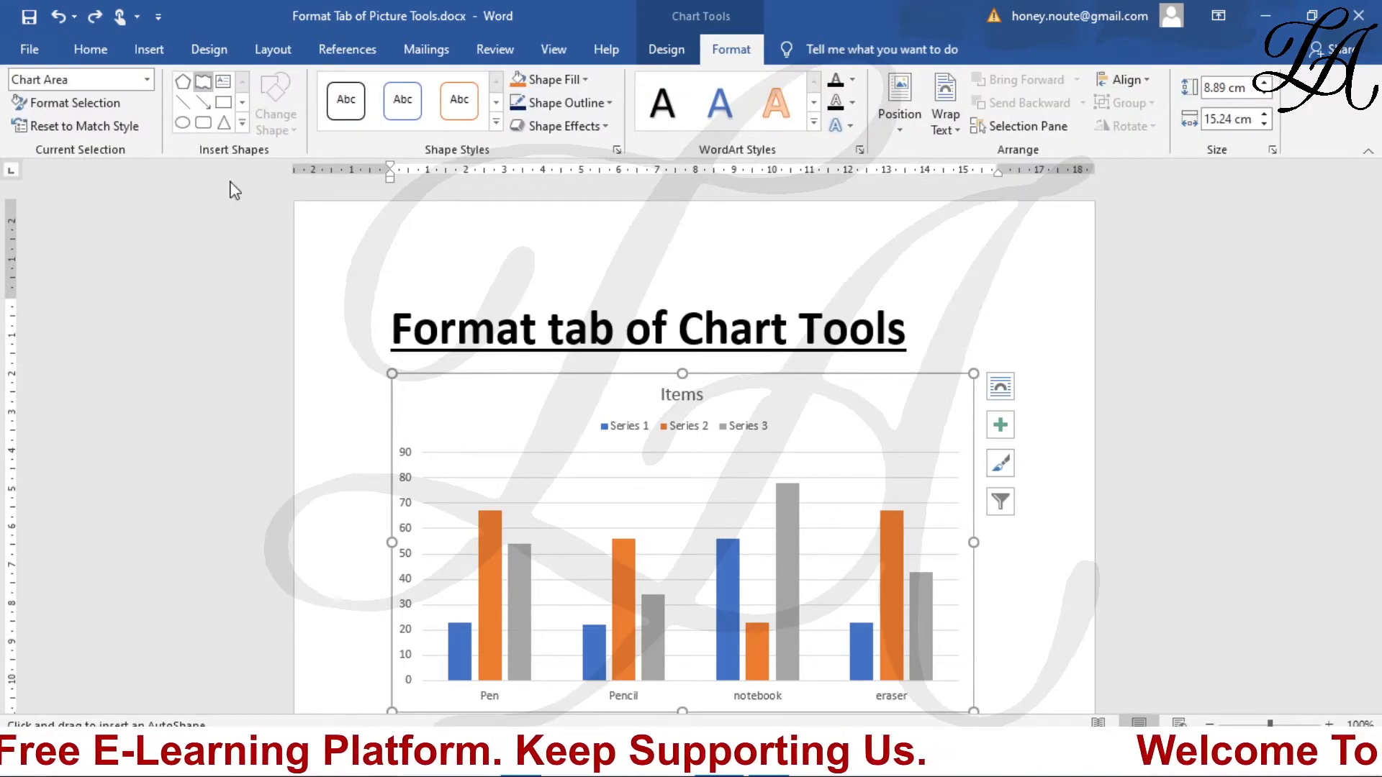
mouse_move(446, 483)
left_mouse_down()
mouse_move(555, 484)
mouse_move(626, 542)
left_mouse_up()
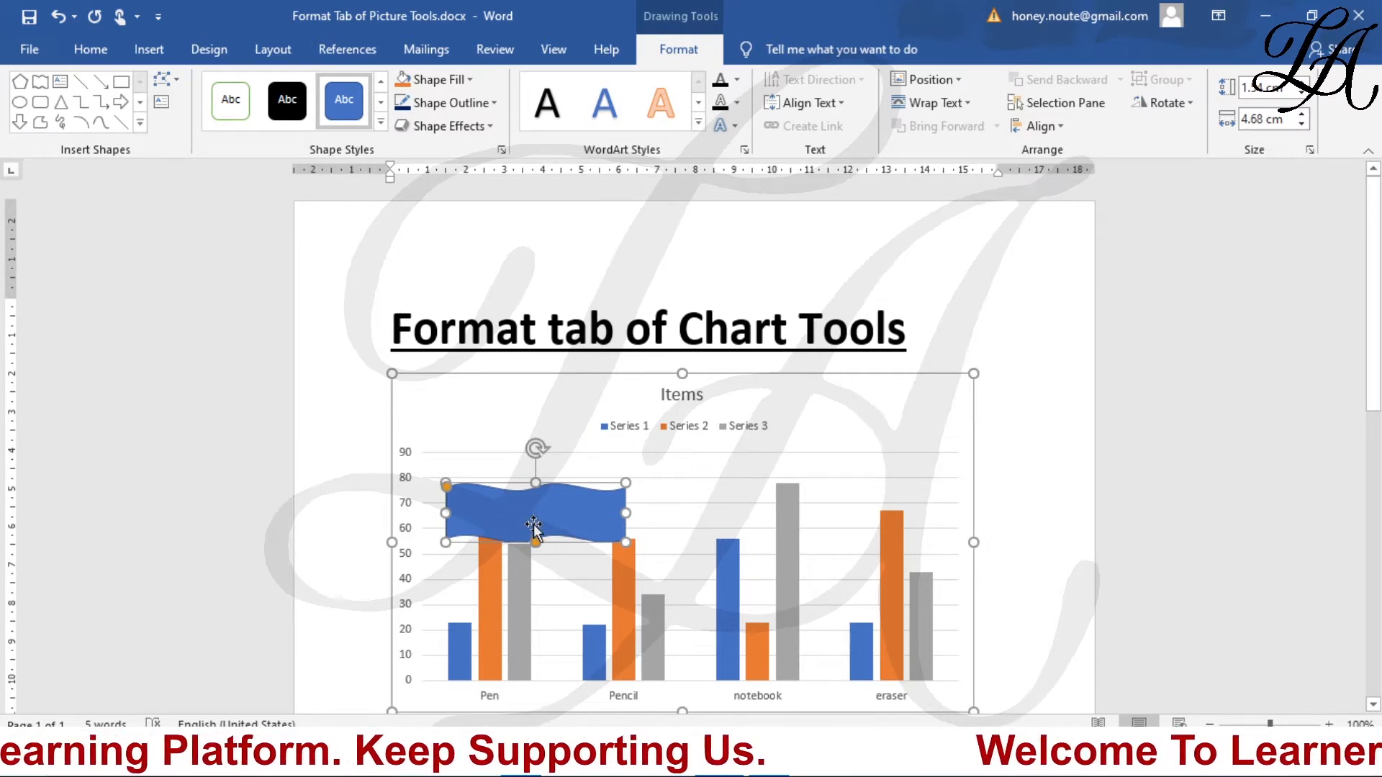
Change the wave shape on the chart into an L-shape
left_click(177, 81)
mouse_move(202, 112)
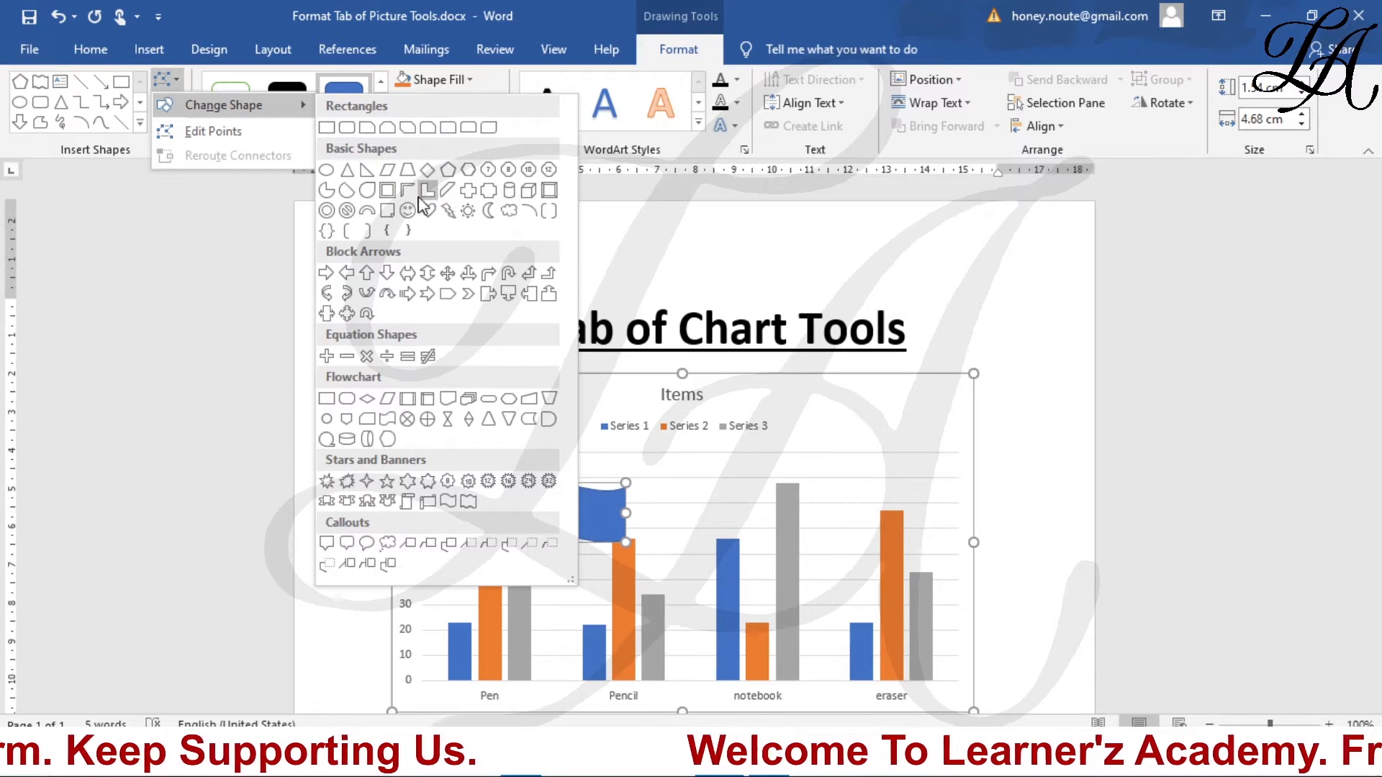
left_click(428, 192)
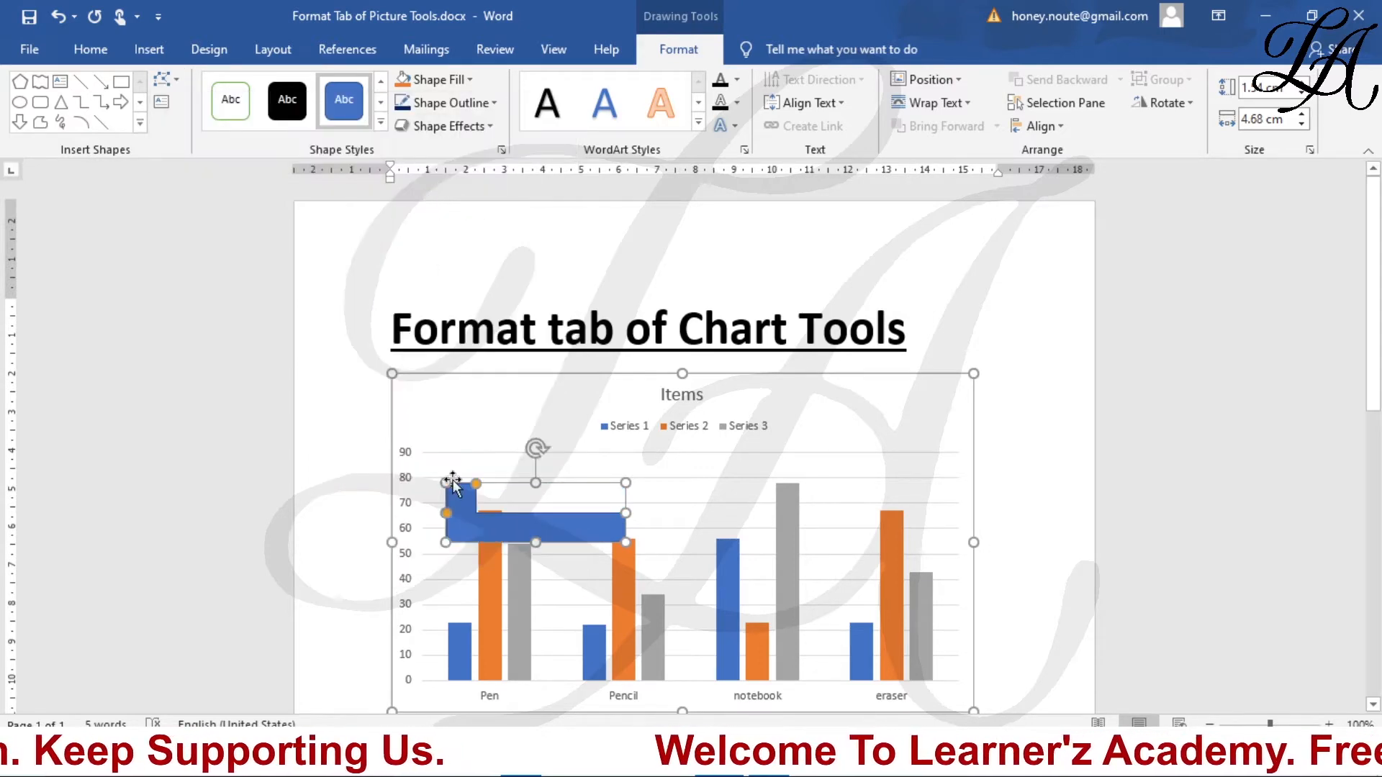
Compare the formatting options available for the chart's plot area with those for the L-shape
left_click(693, 543)
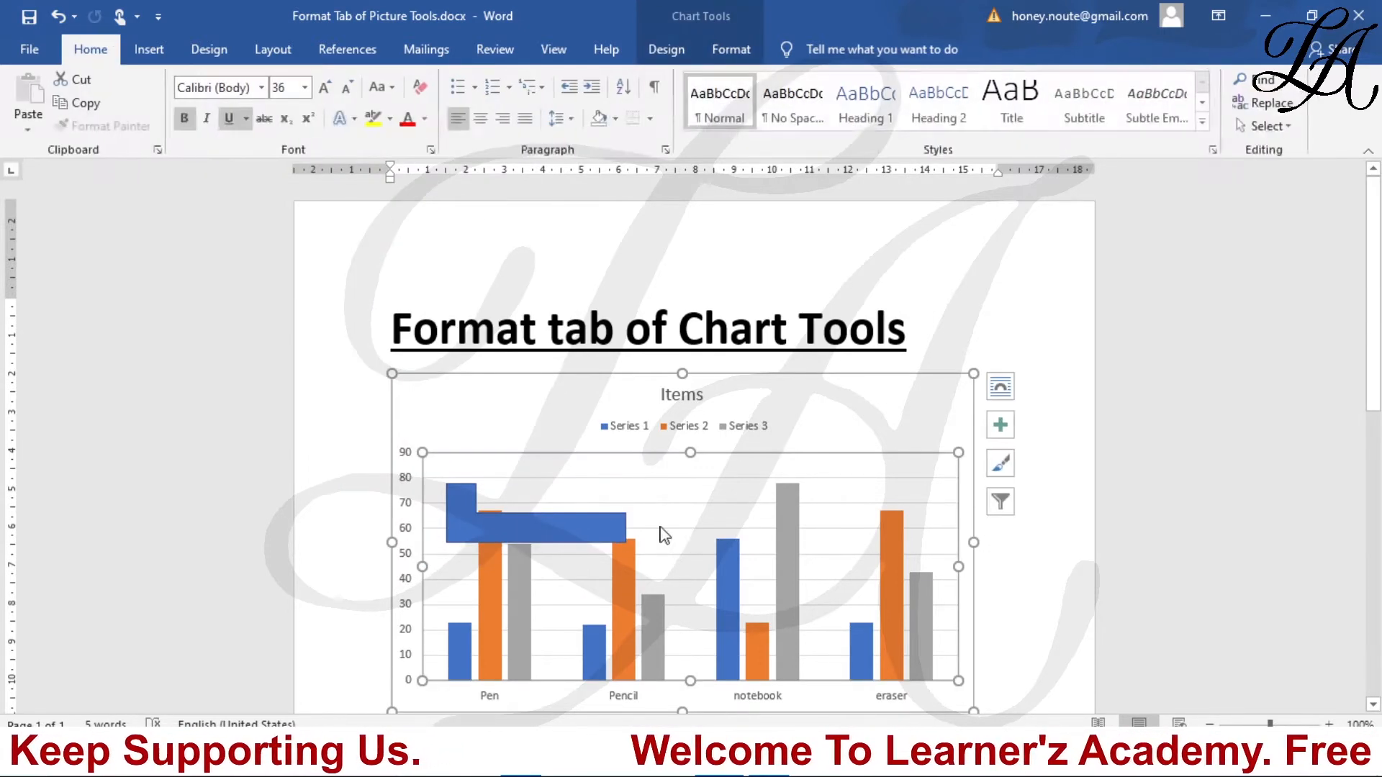
left_click(472, 527)
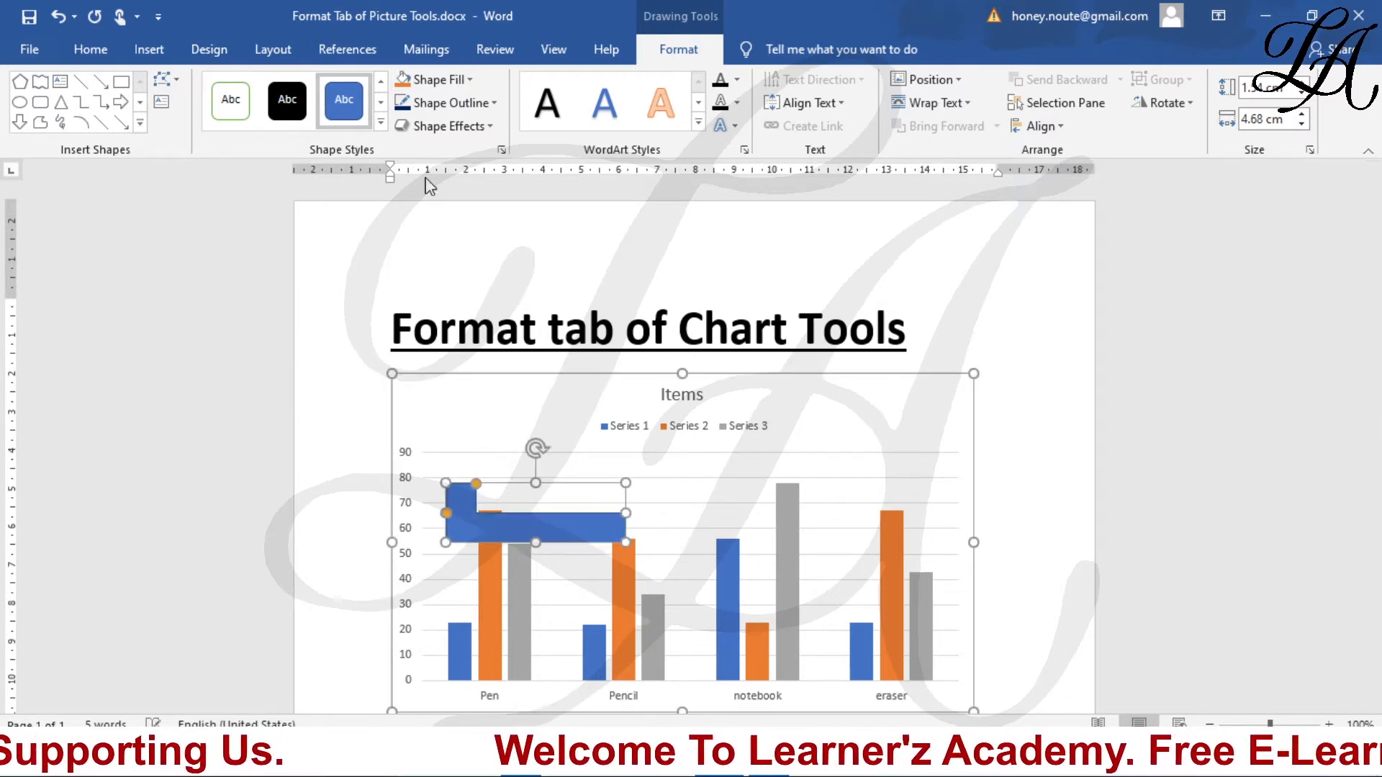
left_click(693, 513)
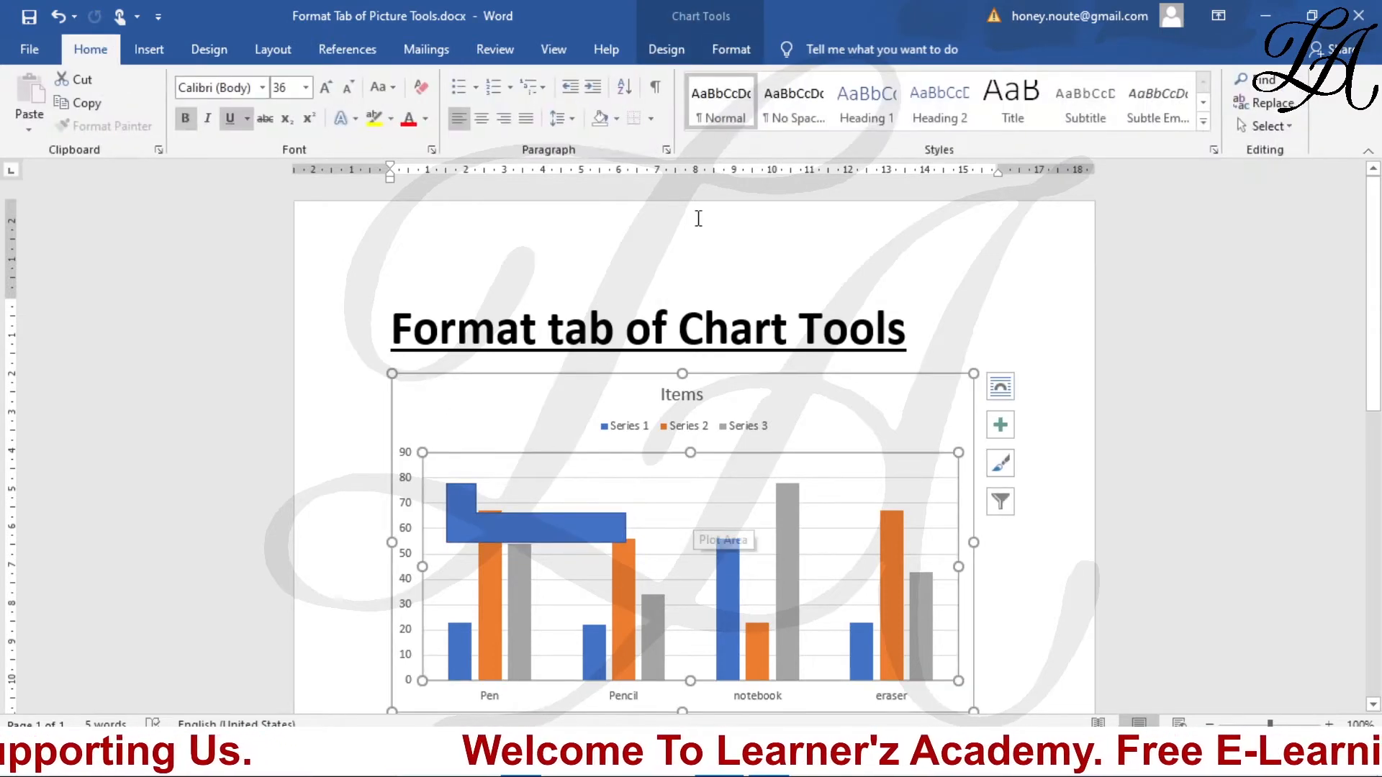
left_click(745, 48)
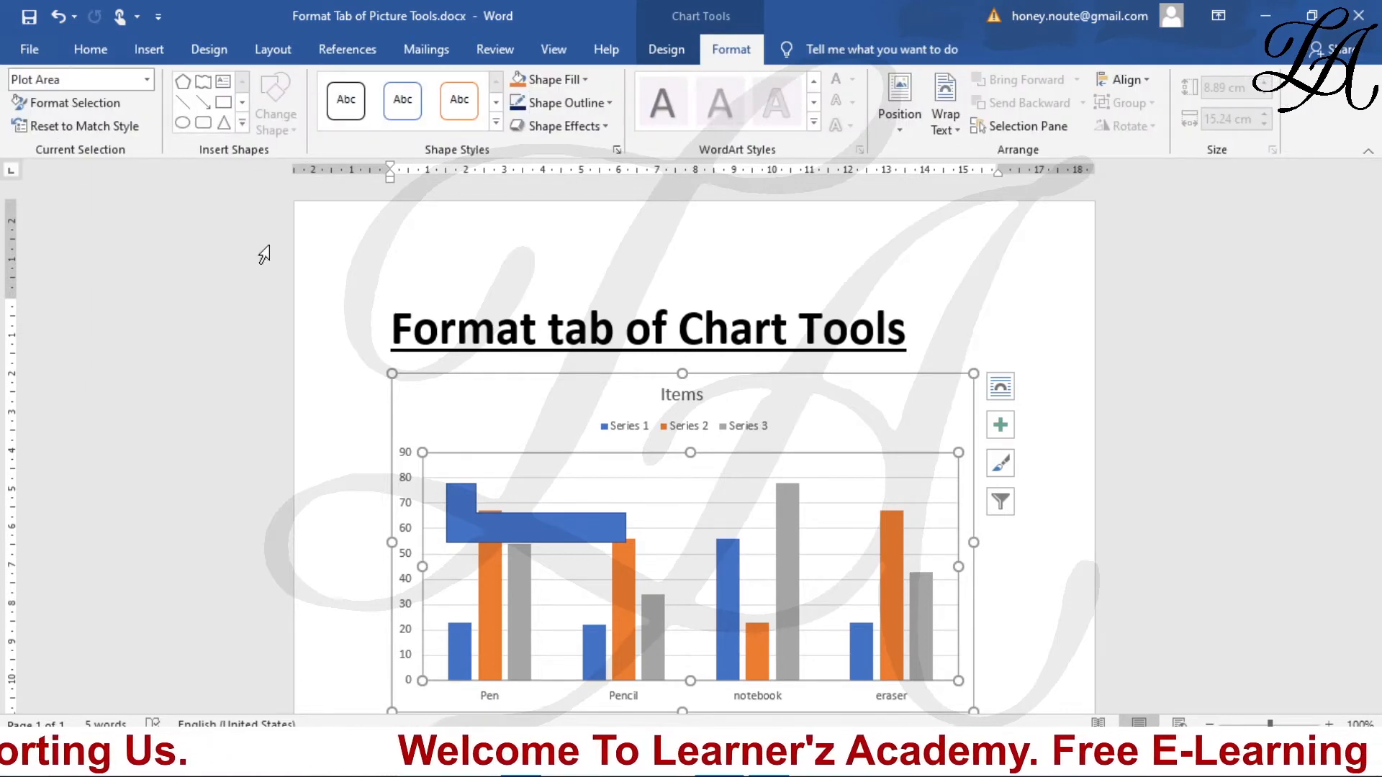
left_click(474, 520)
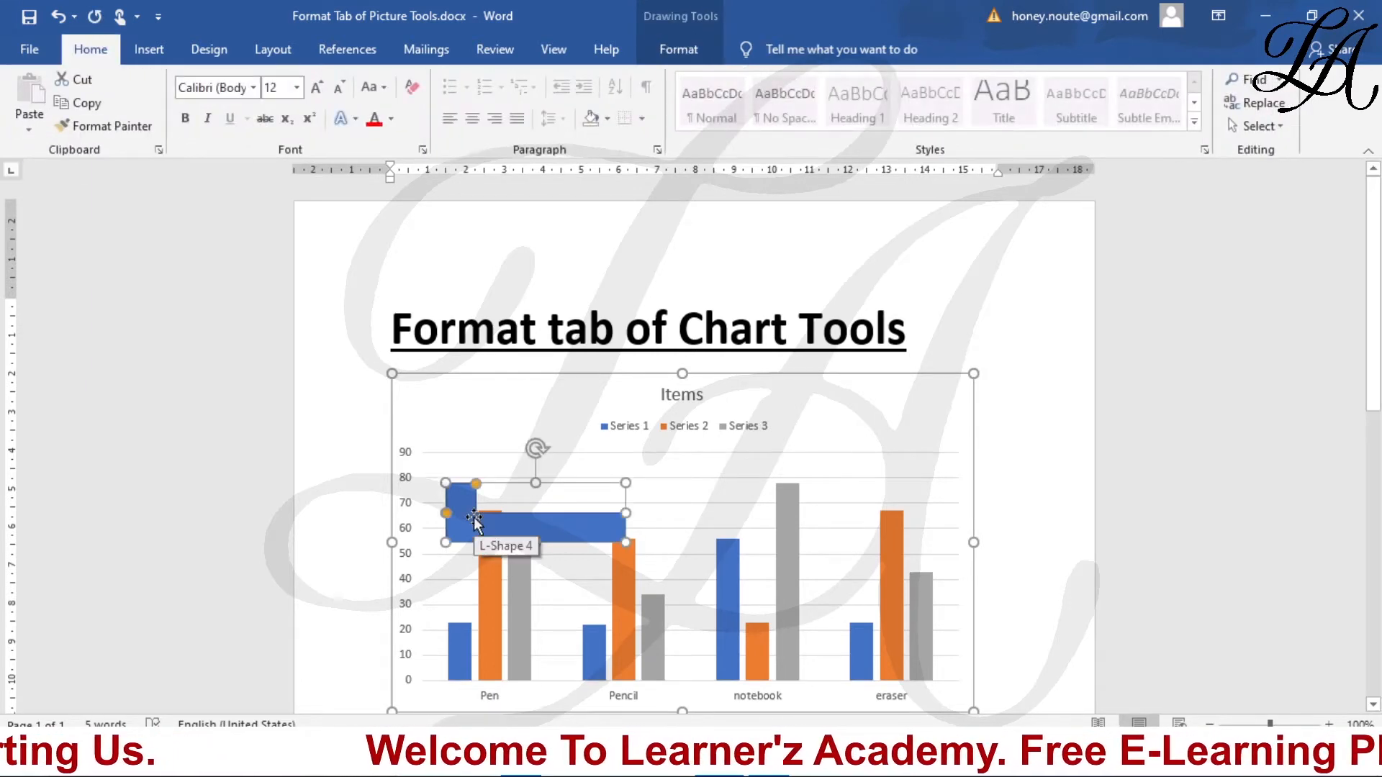
left_click(692, 49)
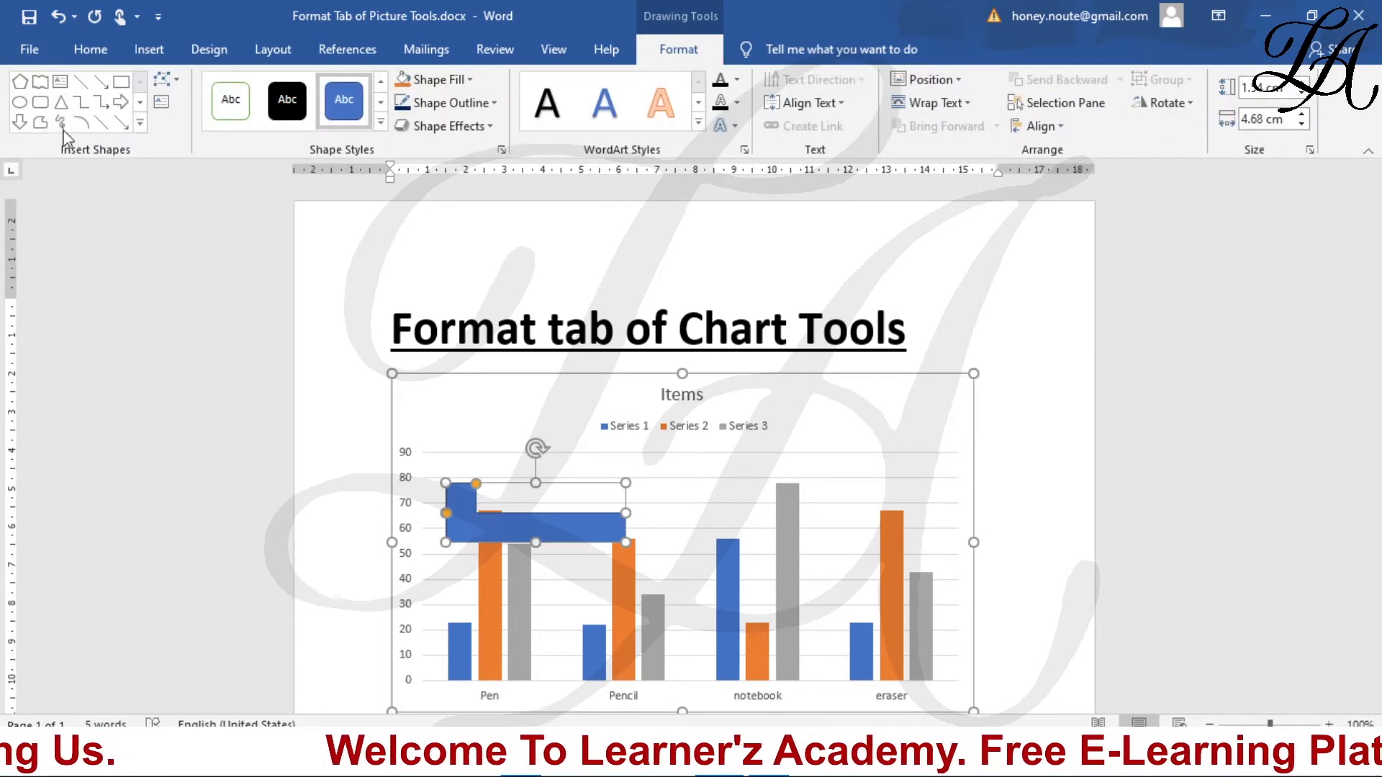
Edit the L-shape's points, pulling its inner corner up above the plot and its outer corners outward into an irregular polygon
left_click(167, 78)
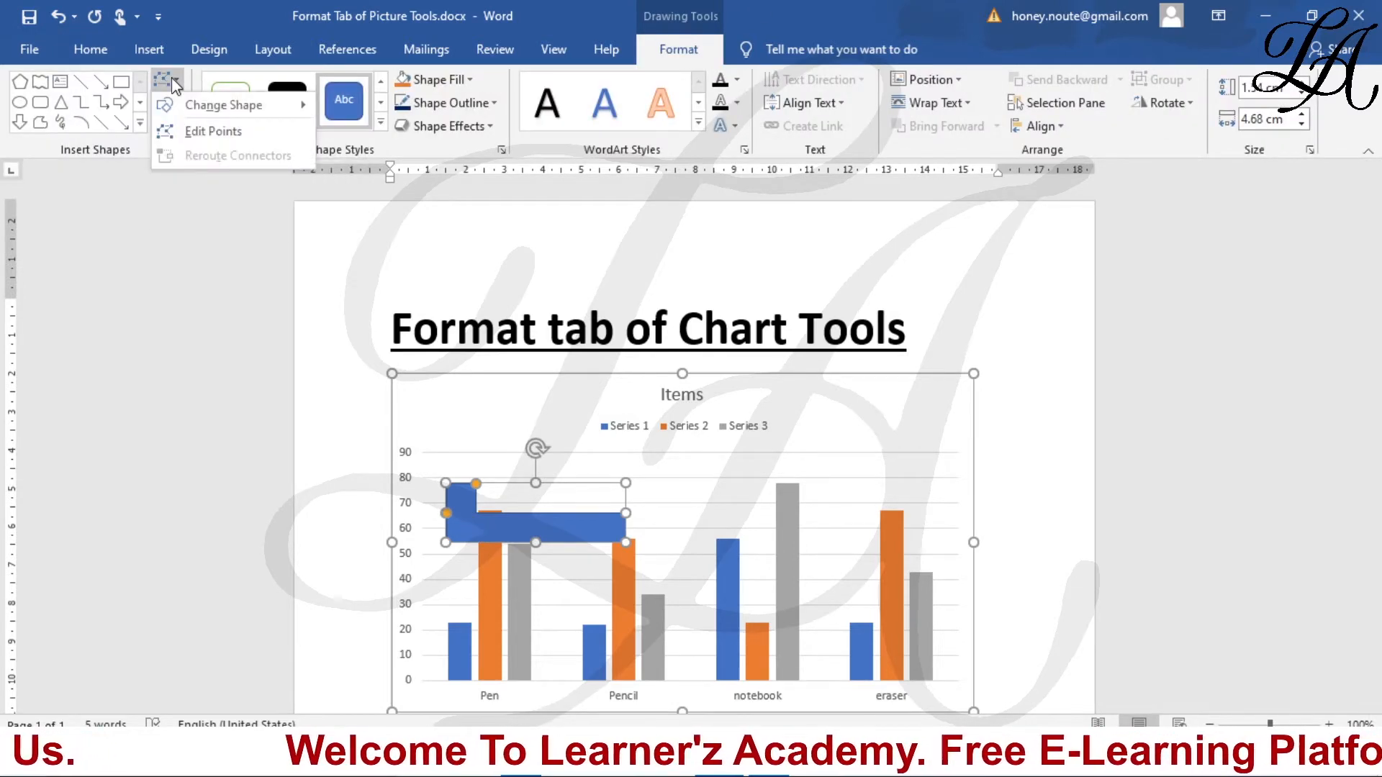
left_click(209, 133)
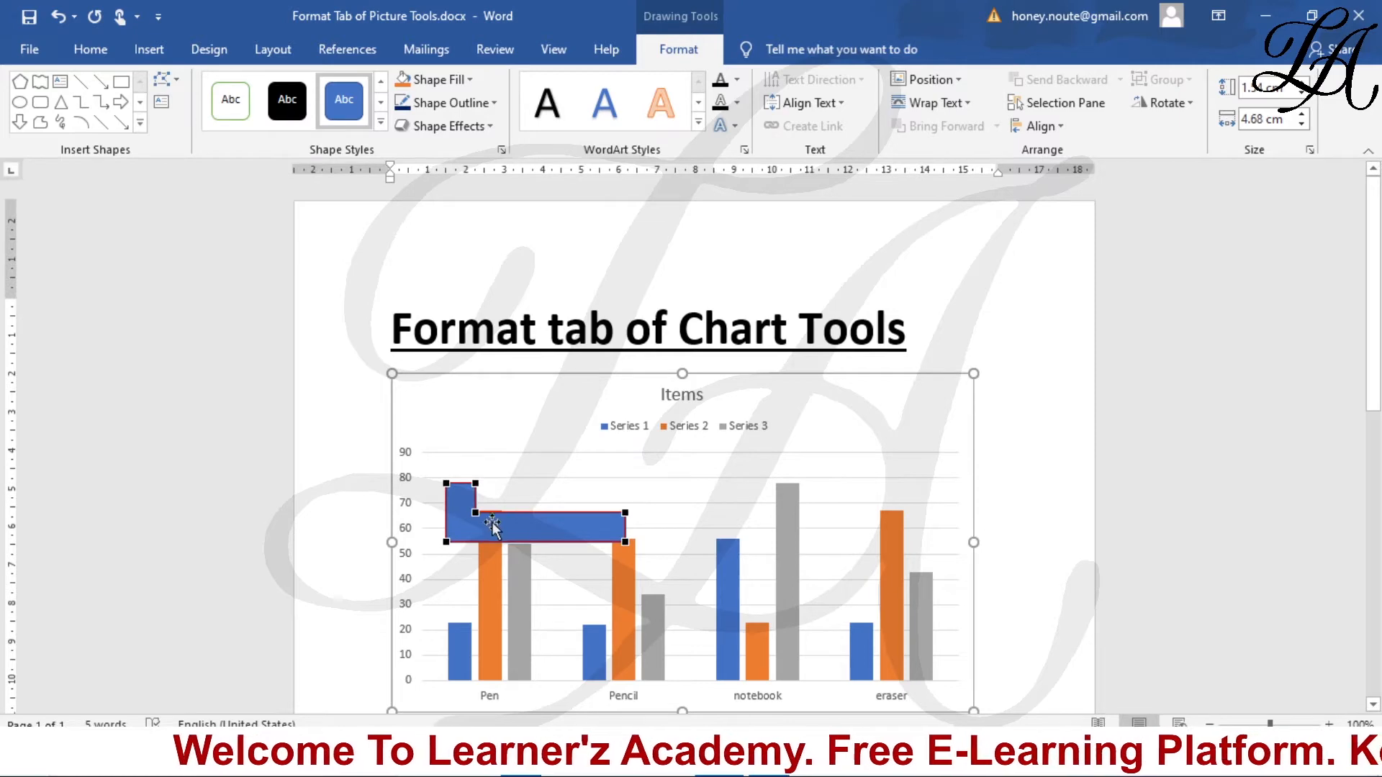
left_click_drag(475, 511, 480, 430)
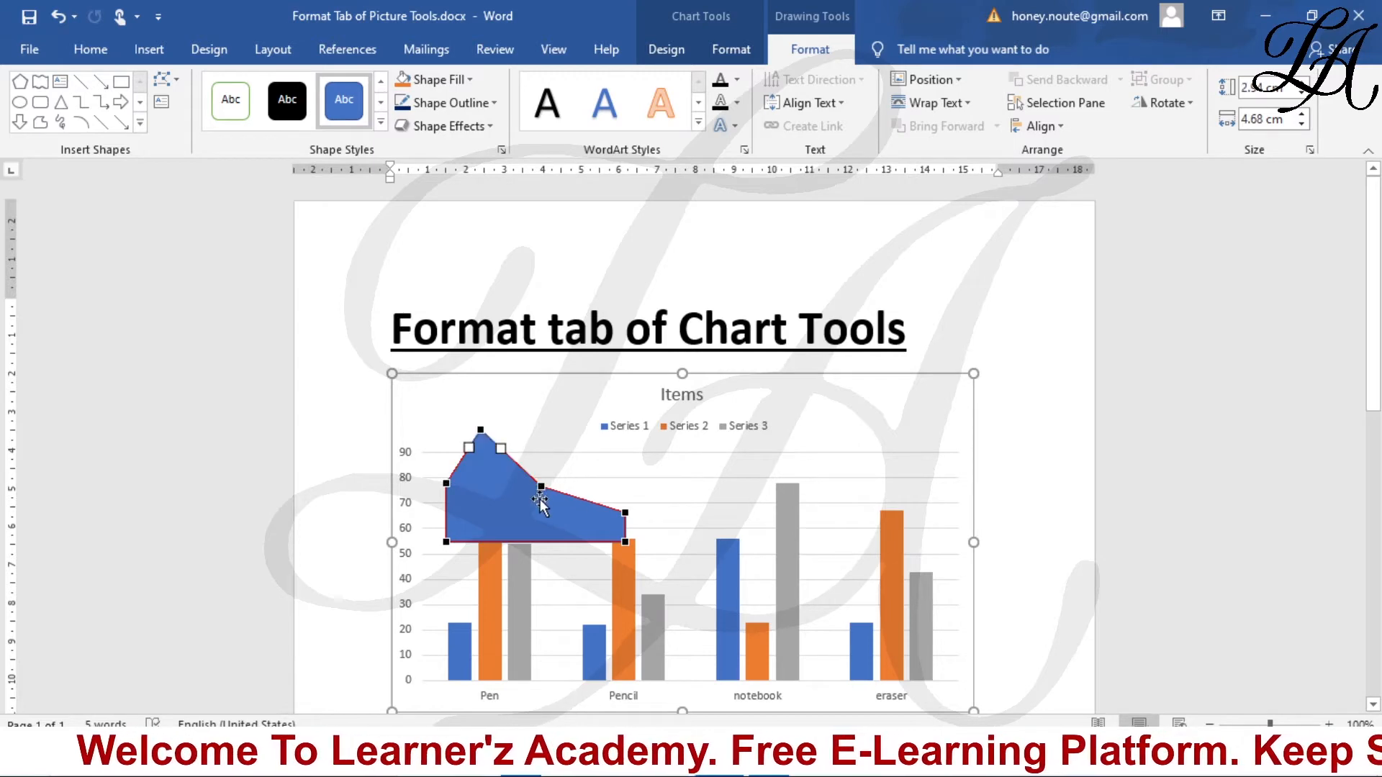
left_click_drag(540, 486, 724, 504)
left_click_drag(625, 541, 631, 574)
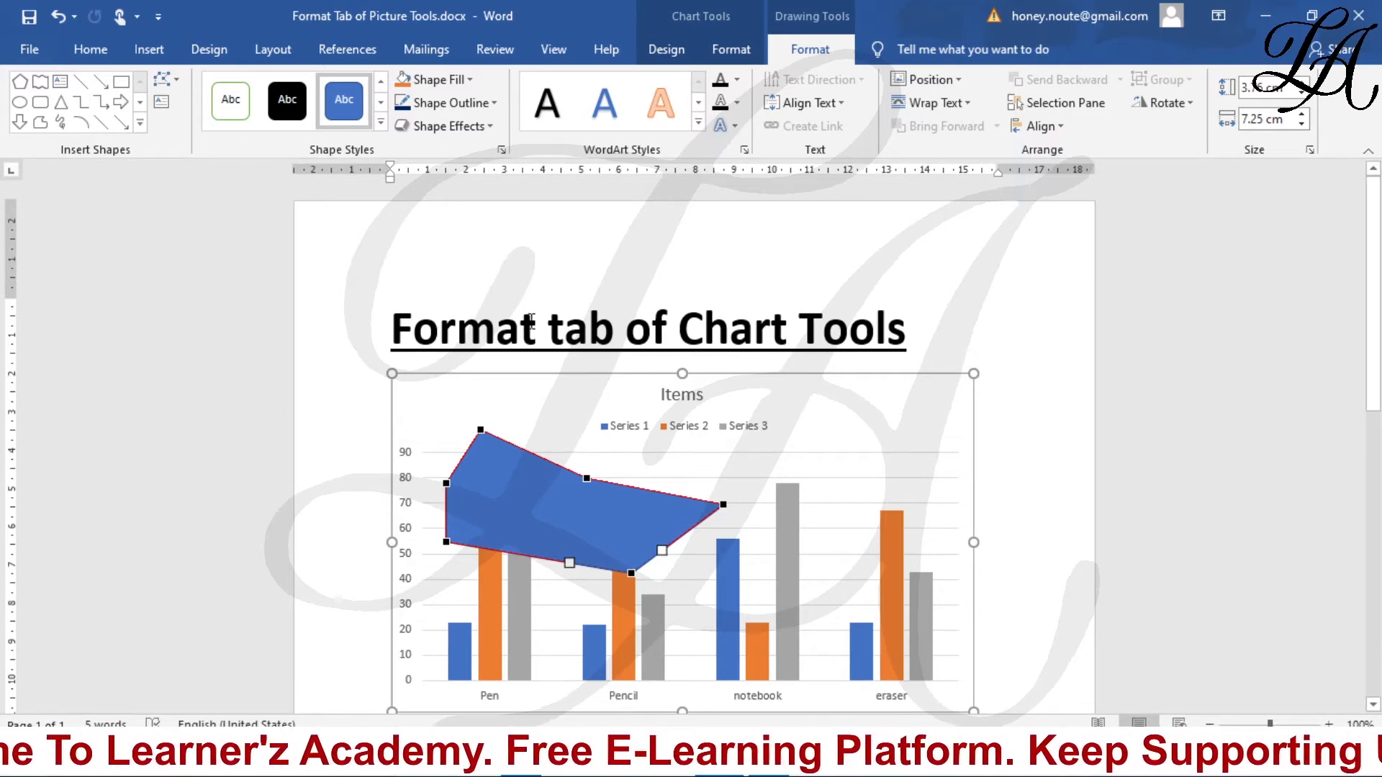
Undo all the point edits made to the L-shape on the chart
key("ctrl+z")
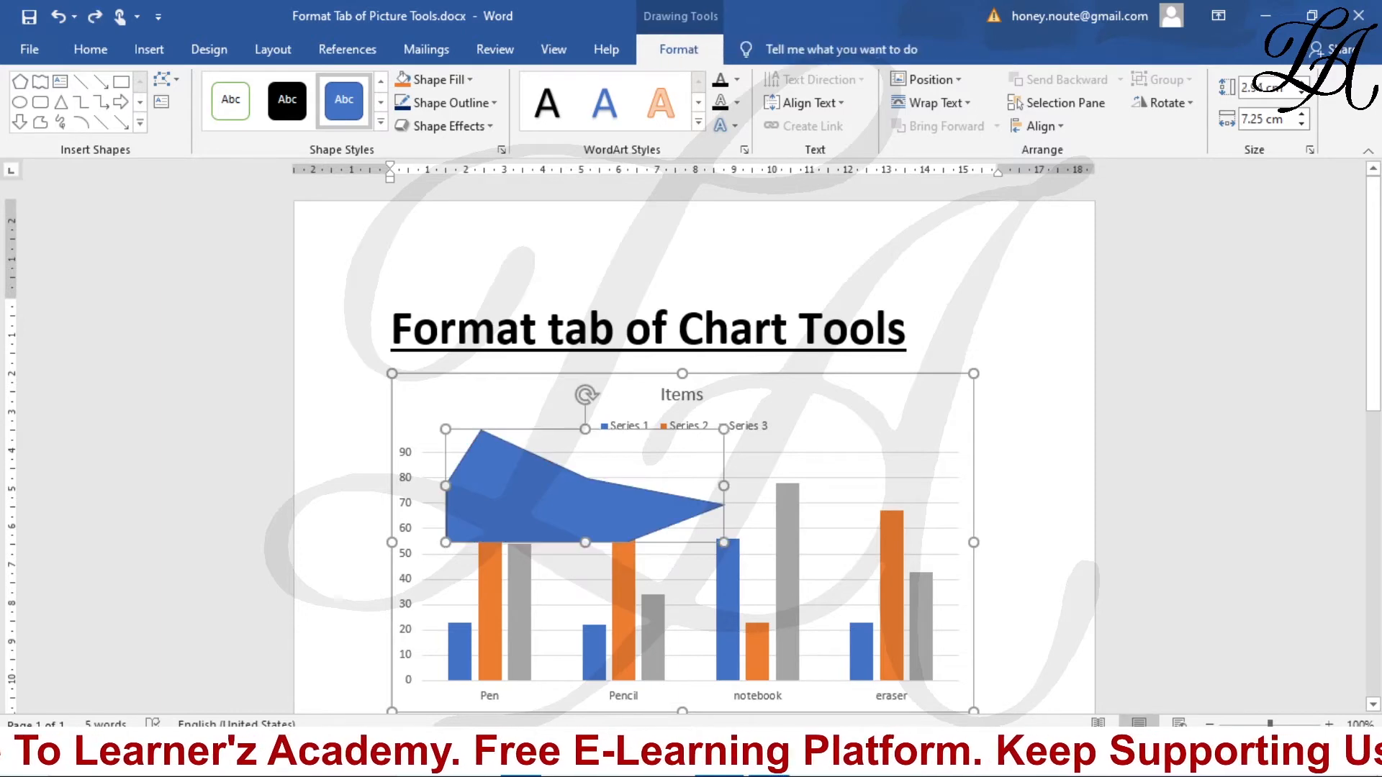
key("ctrl+z")
key("ctrl+z")
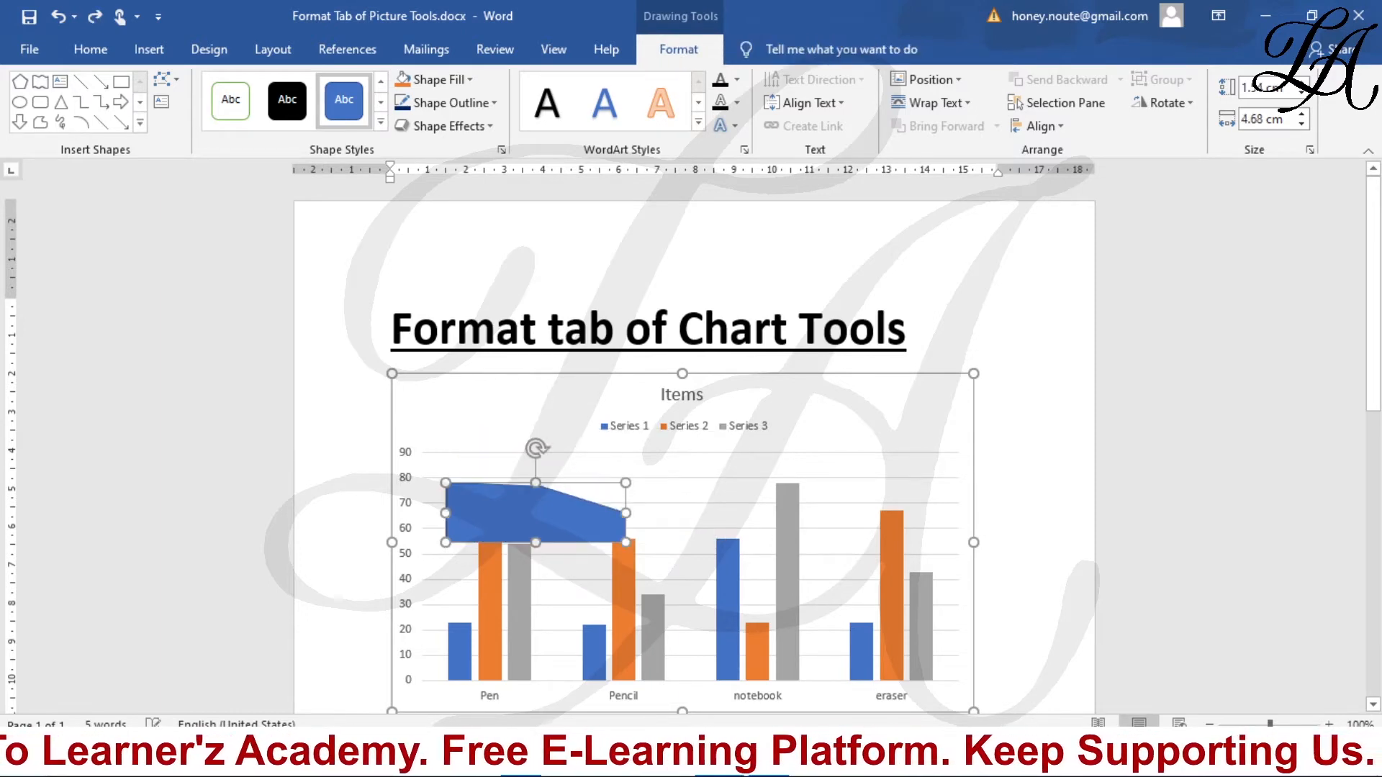
key("ctrl+z")
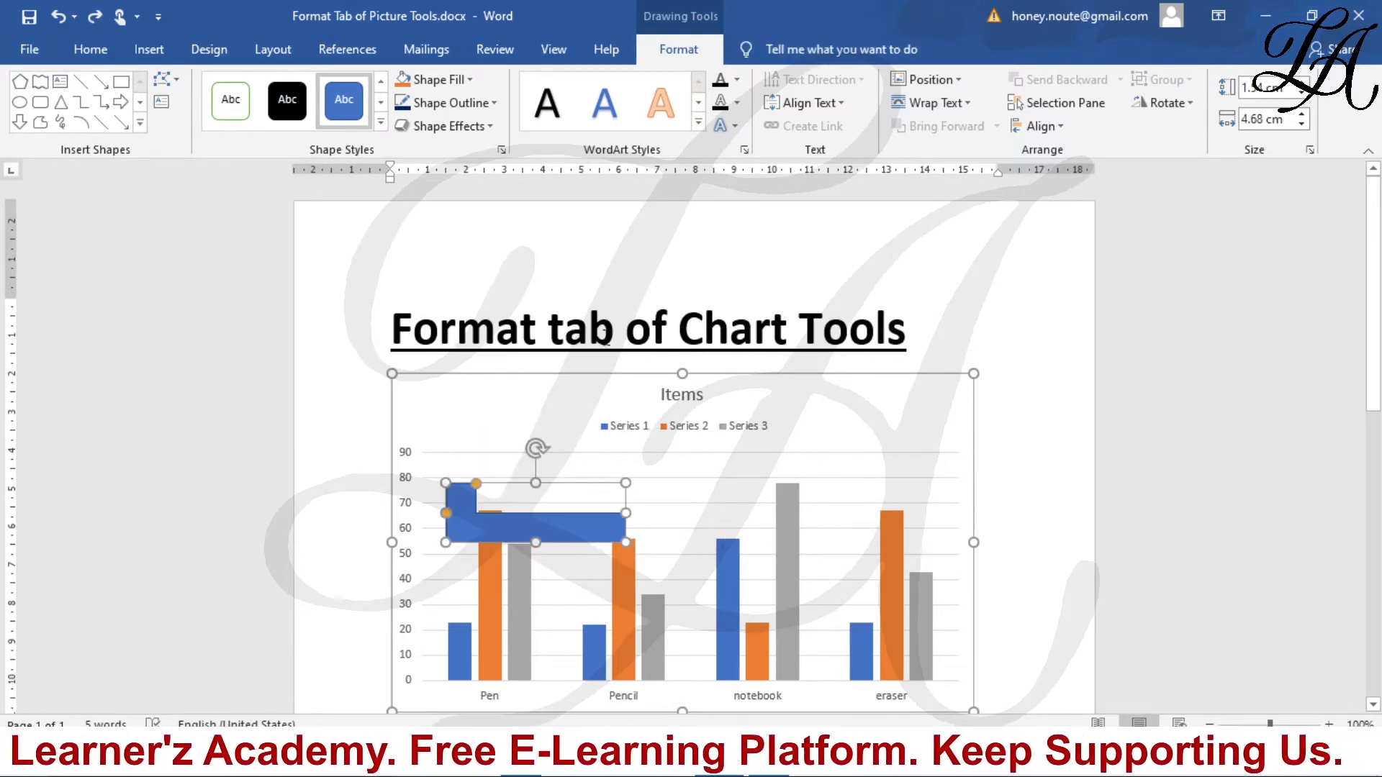
Apply the black outline shape style to the chart's plot area
left_click(710, 502)
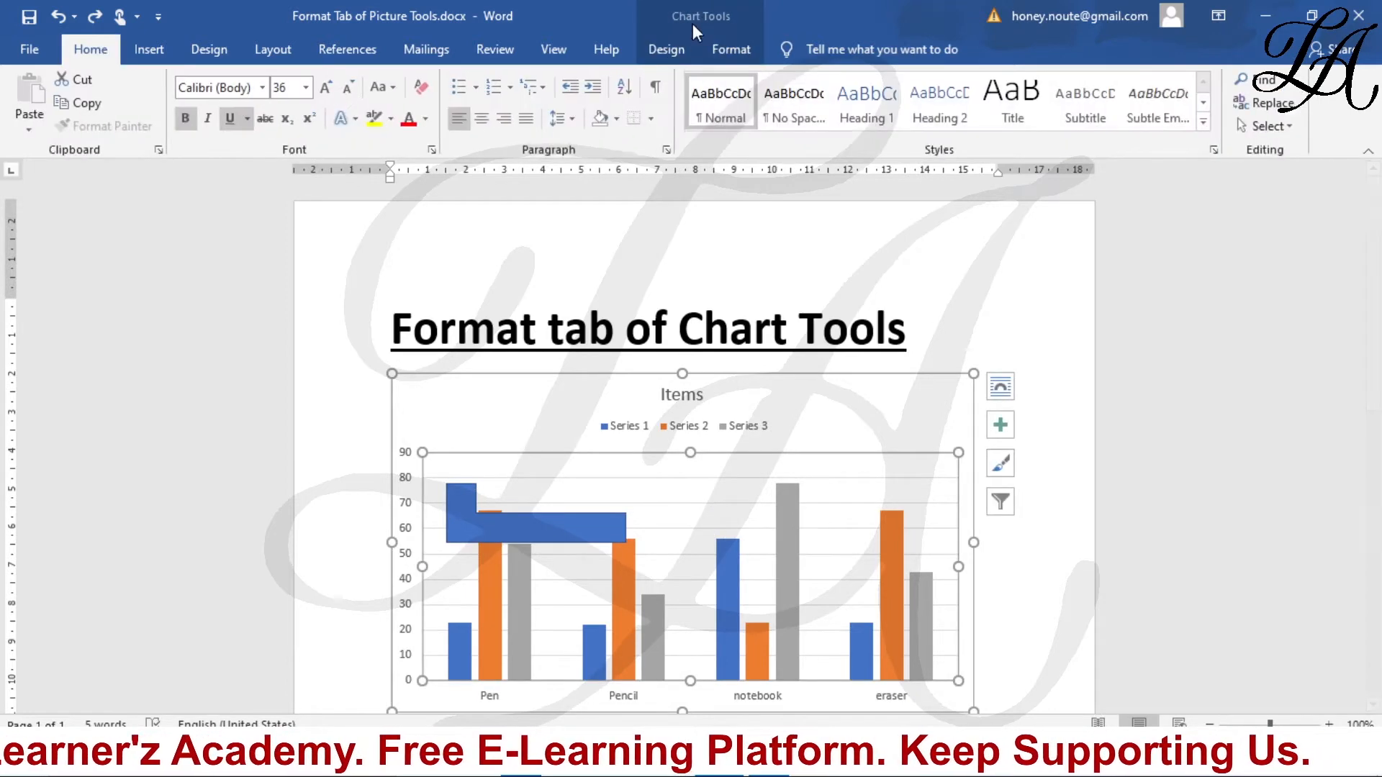
left_click(725, 48)
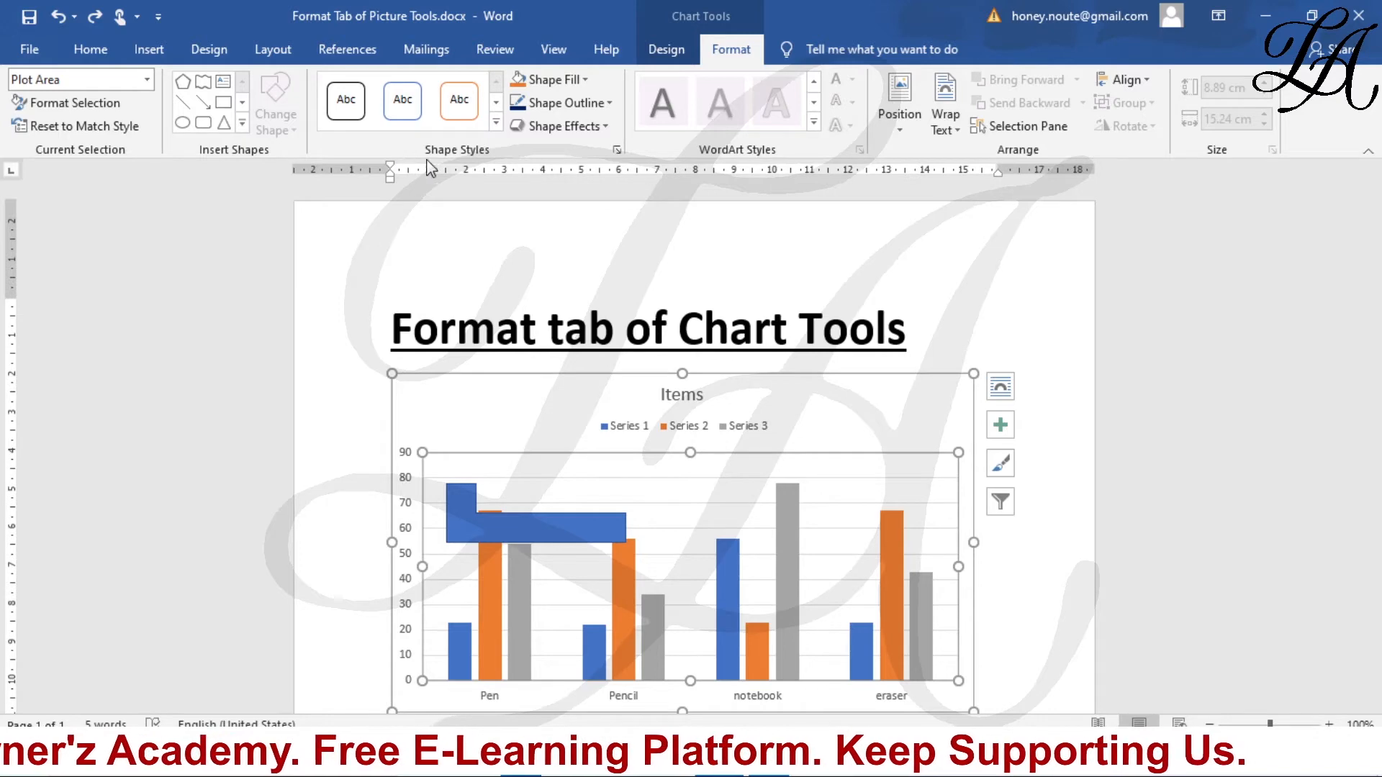
left_click(365, 106)
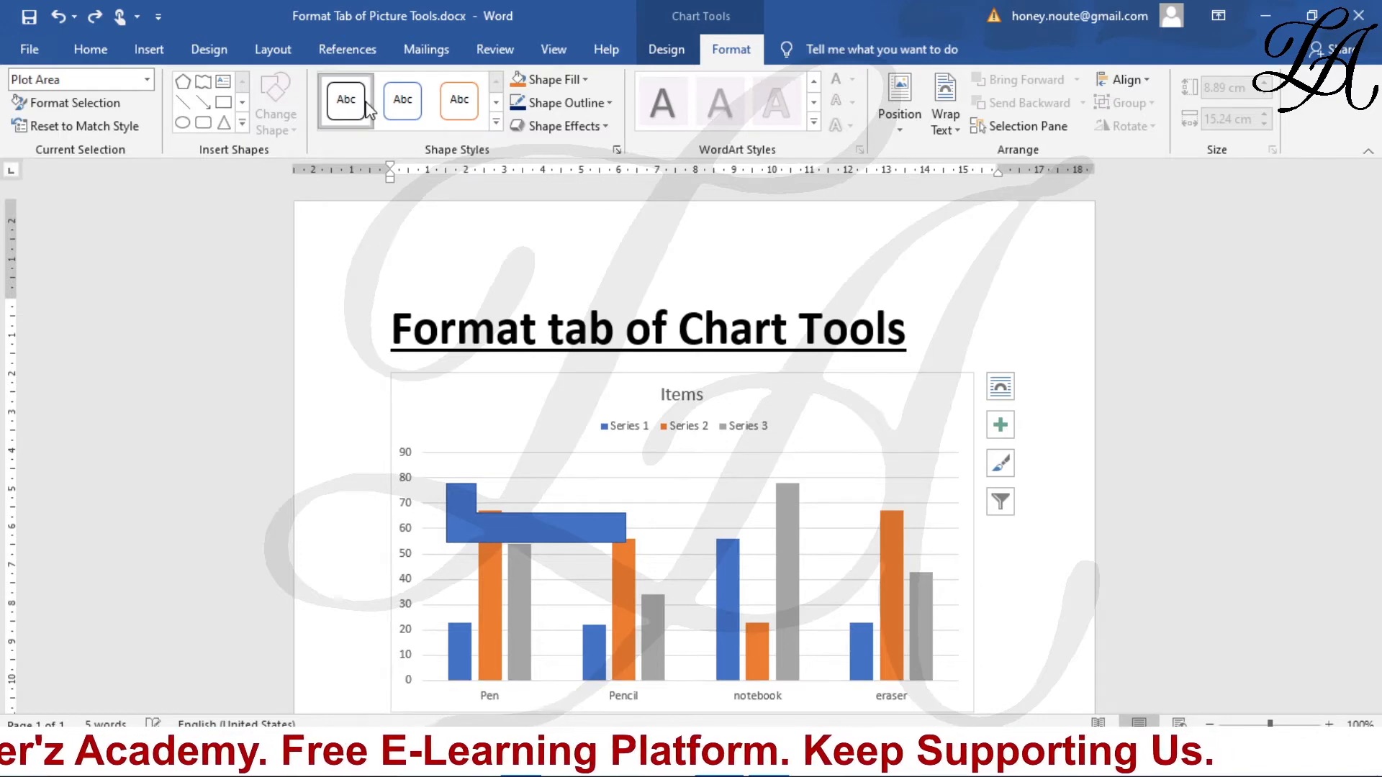
Try a green theme style from the fifth row on the L-shape and replace it with the orange one from the last row
left_click(531, 533)
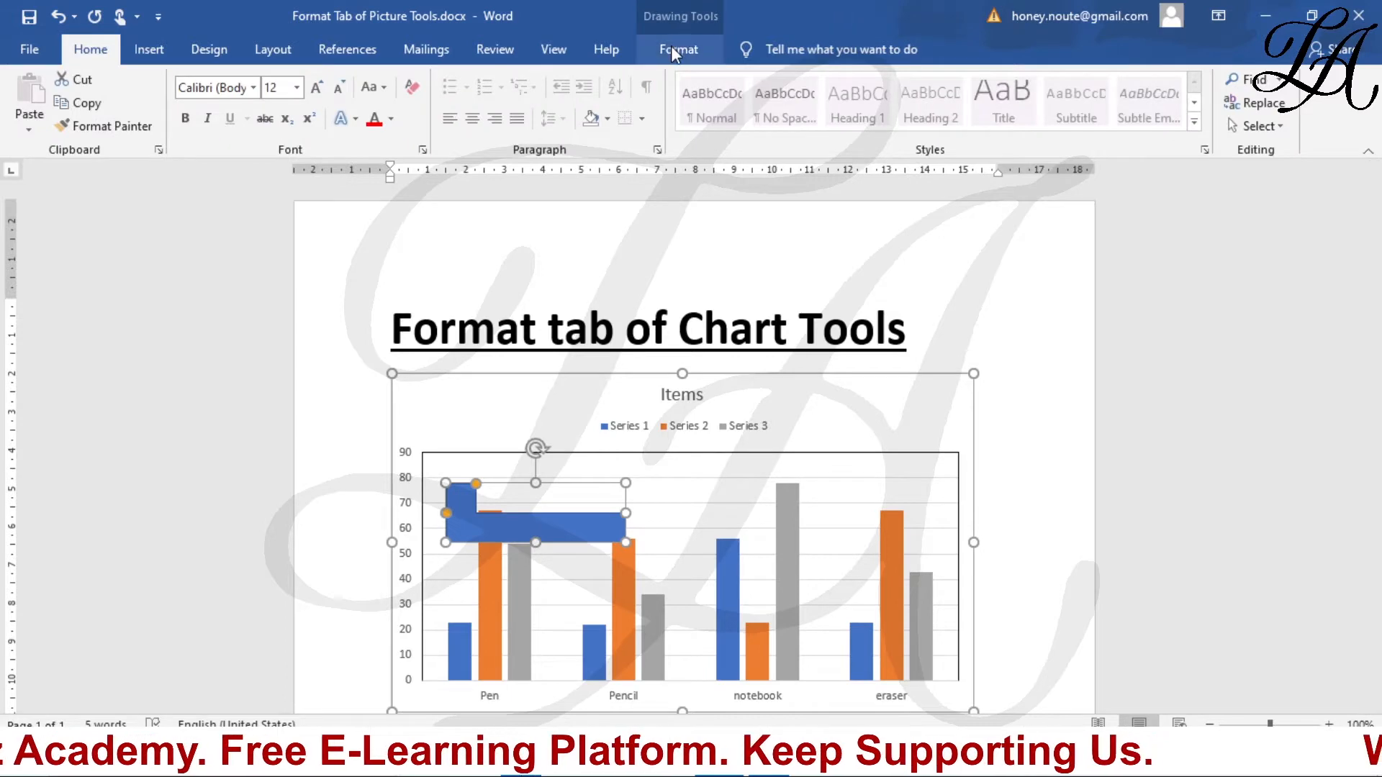
left_click(674, 50)
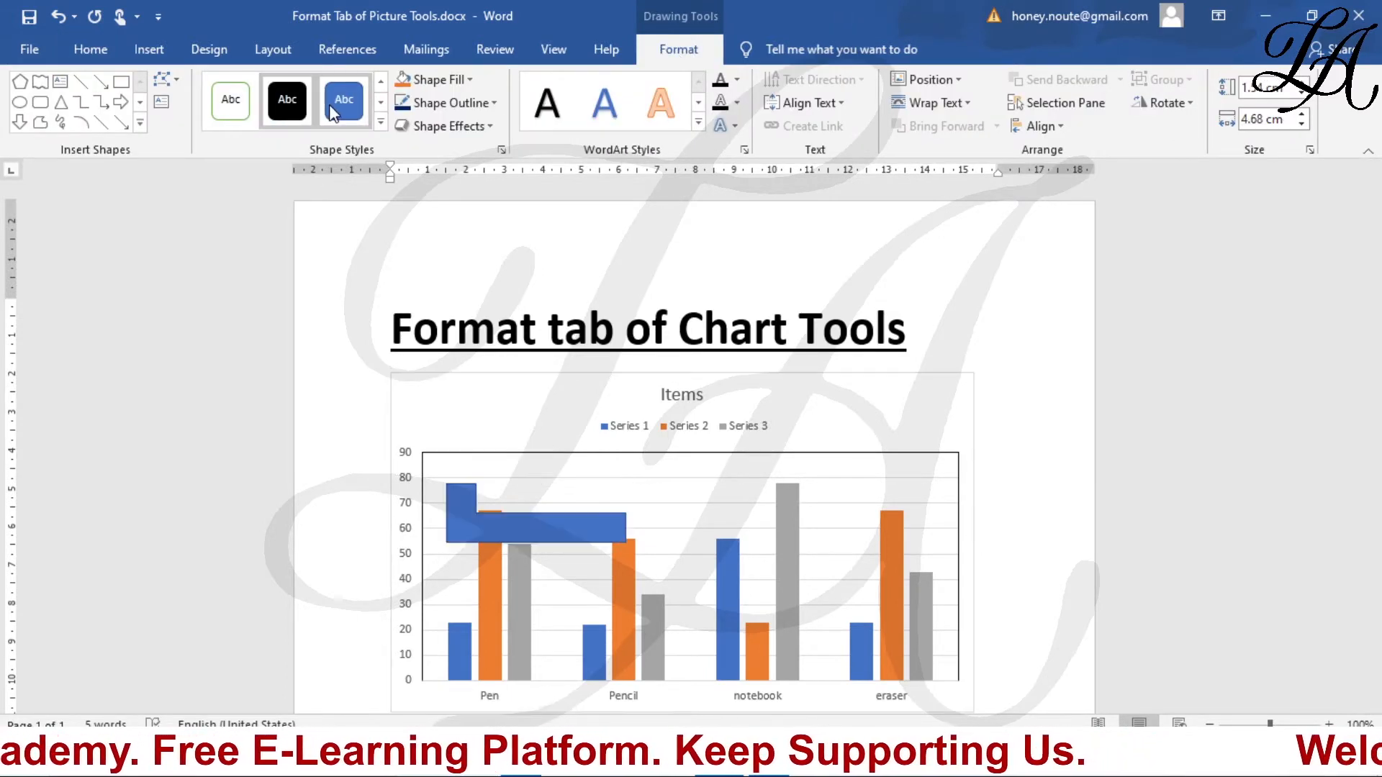
left_click(381, 123)
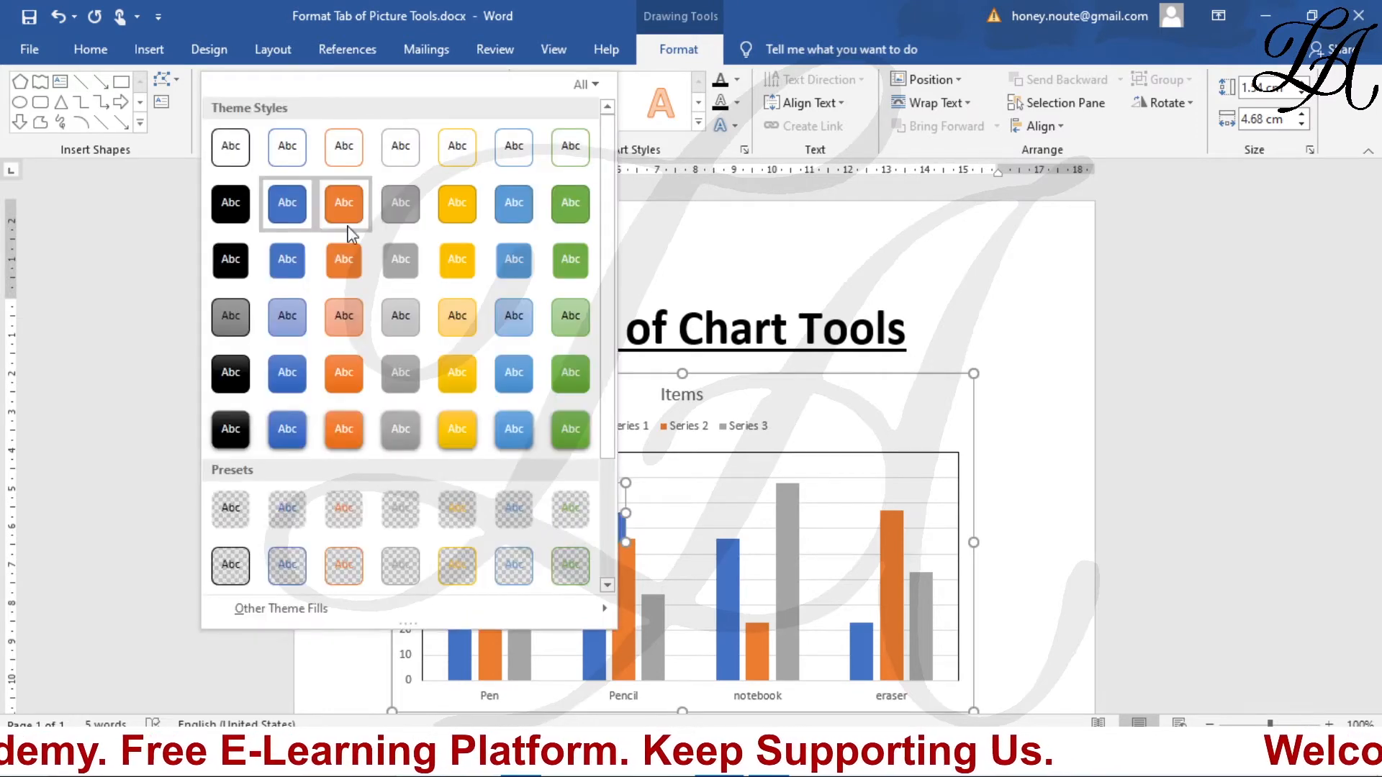
left_click(560, 381)
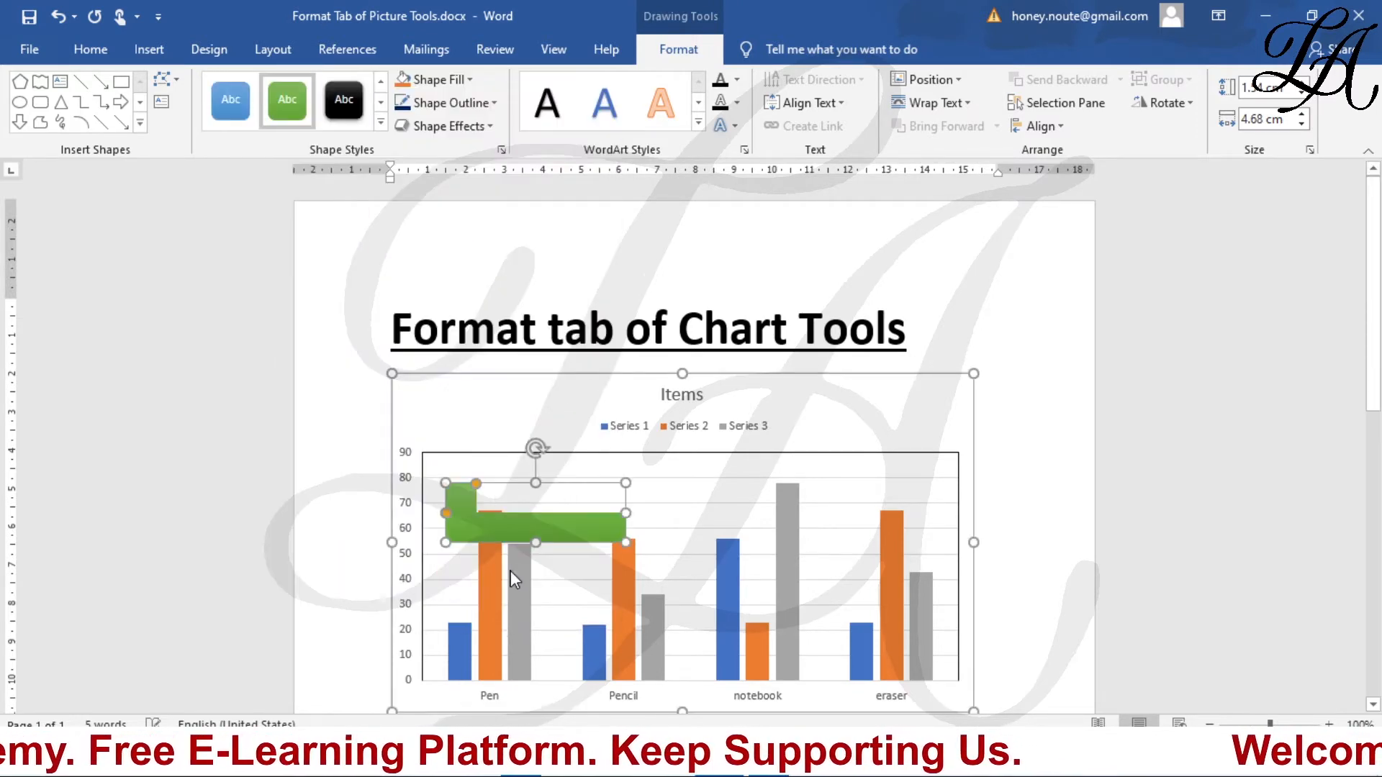
left_click(380, 122)
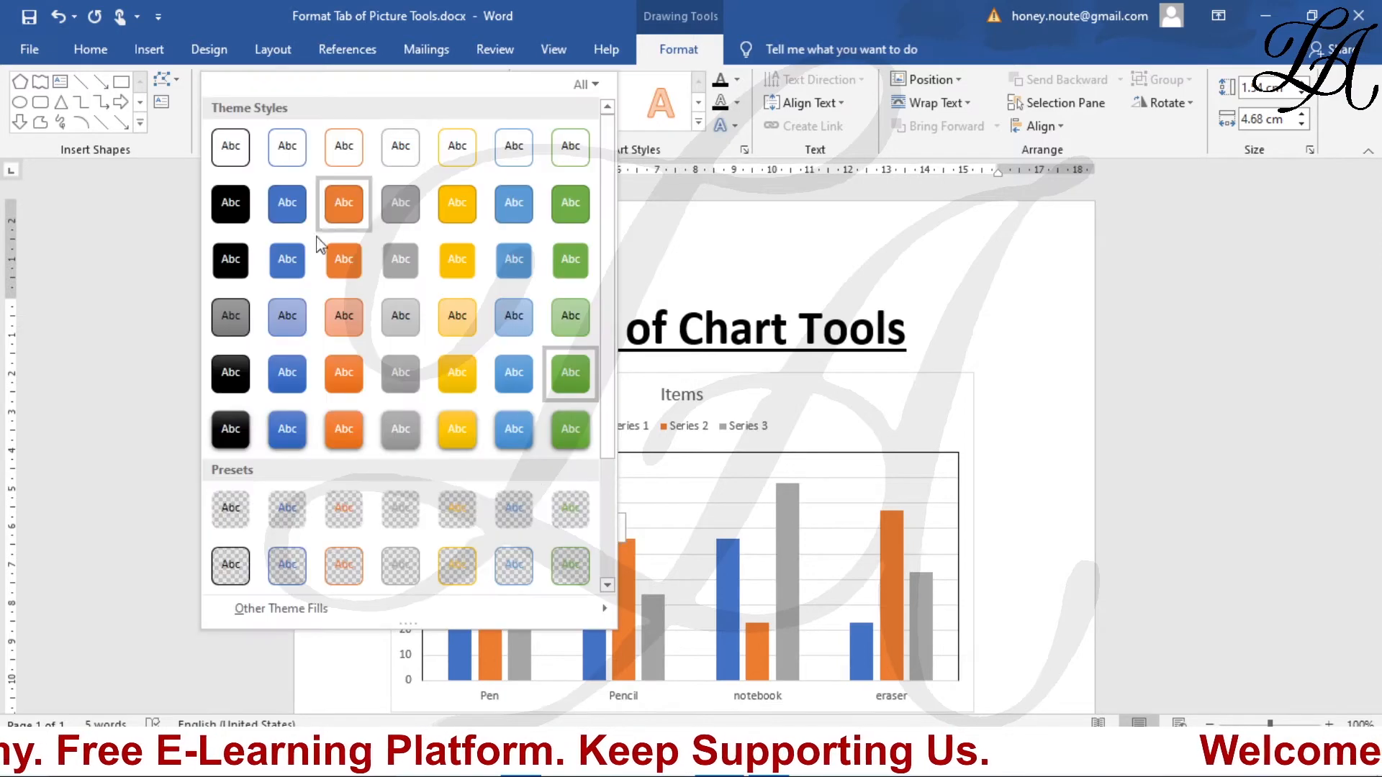
left_click(333, 432)
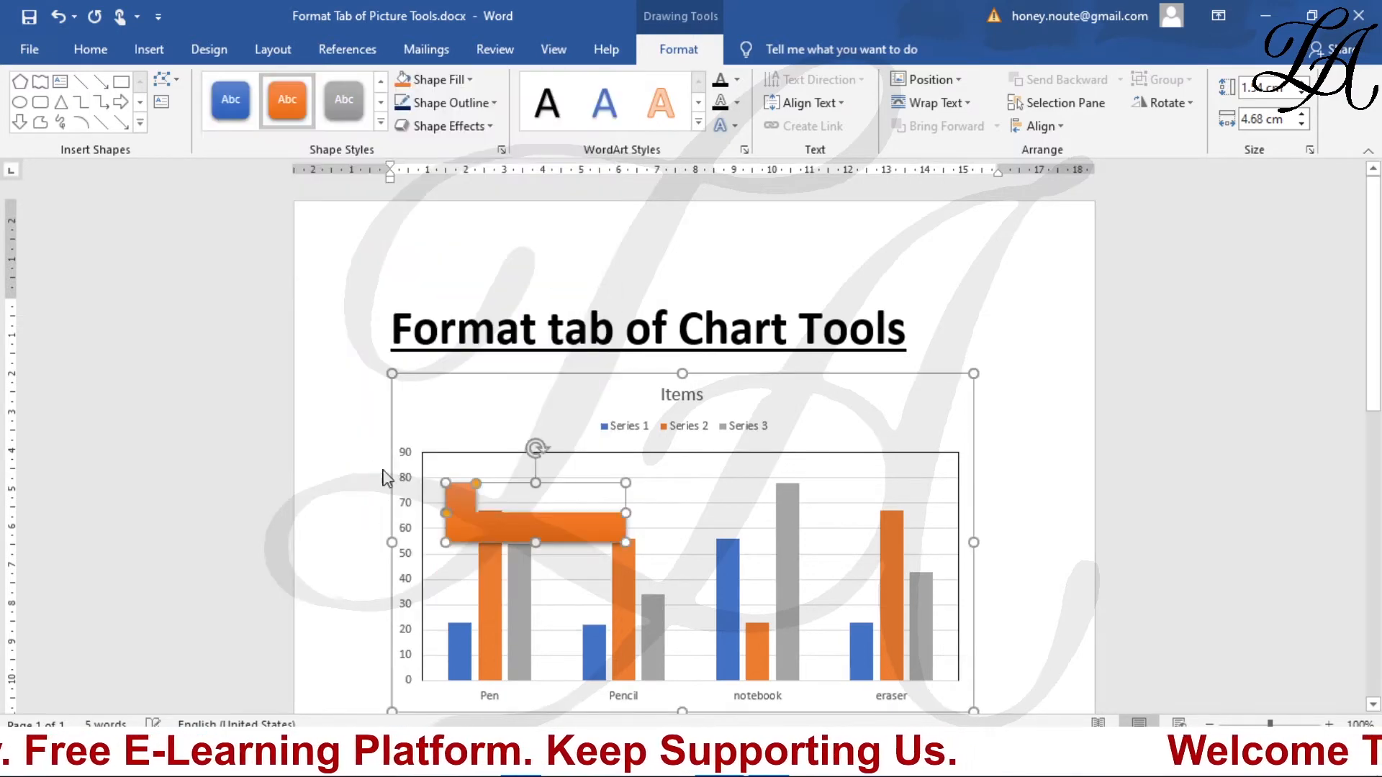
Fill the L-shape with a magenta picked from the standard color palette under More Fill Colors
left_click(468, 81)
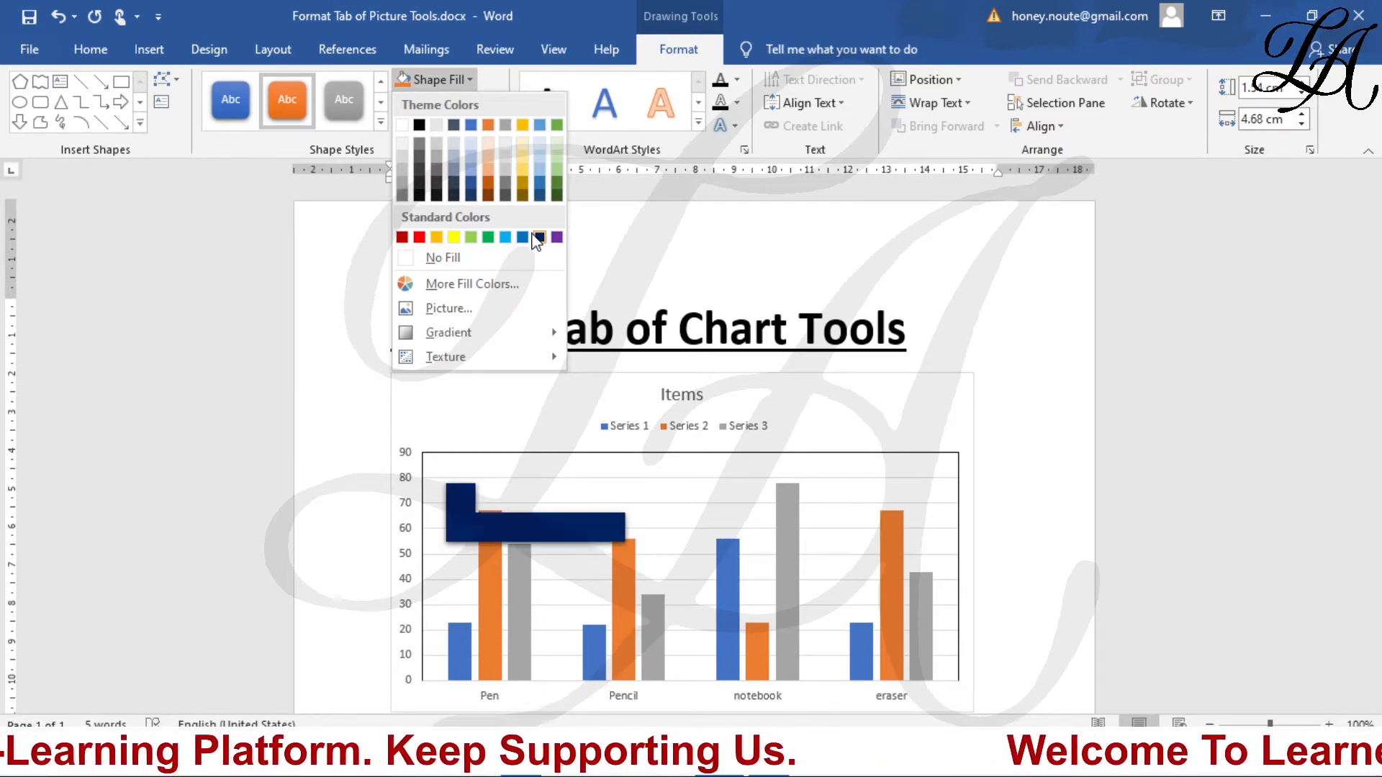
left_click(480, 287)
left_click(658, 348)
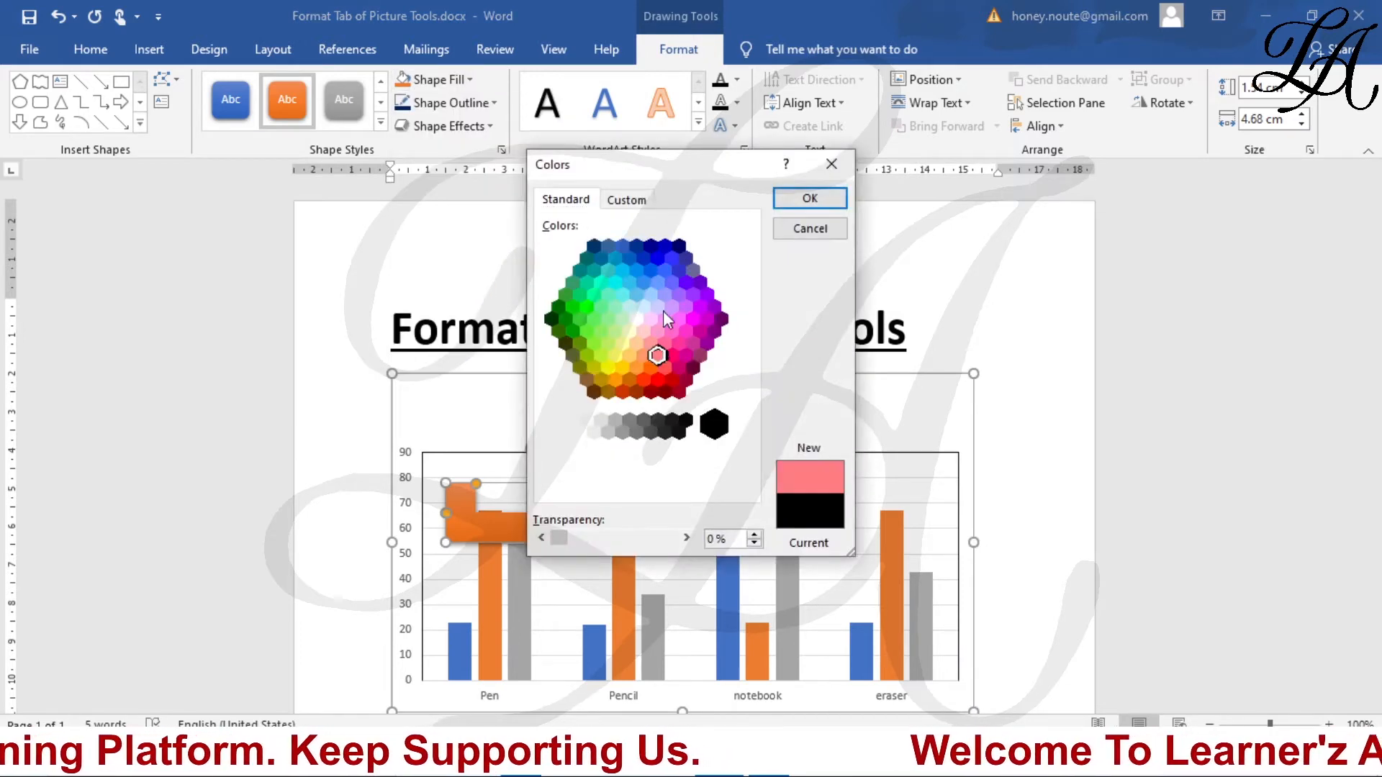
left_click(663, 309)
left_click(694, 335)
left_click(686, 355)
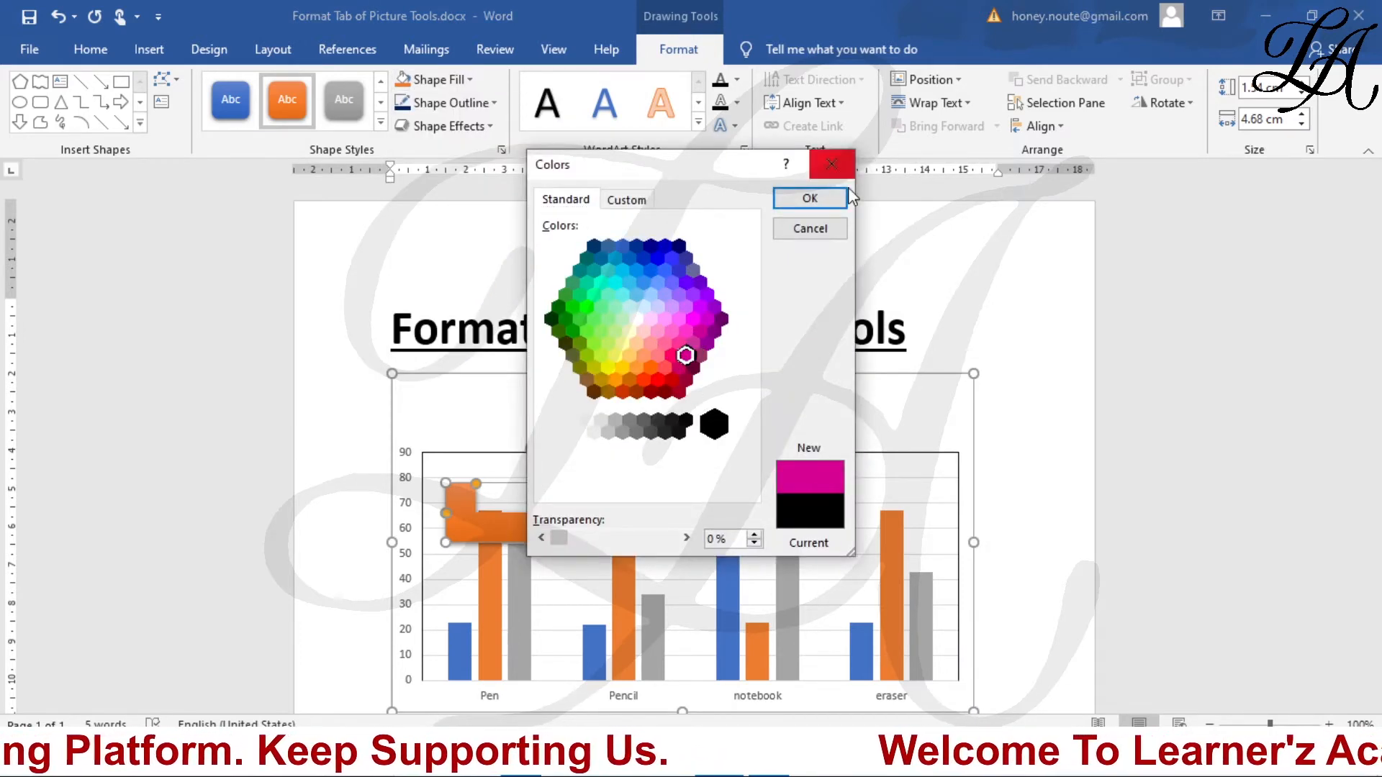
left_click(831, 202)
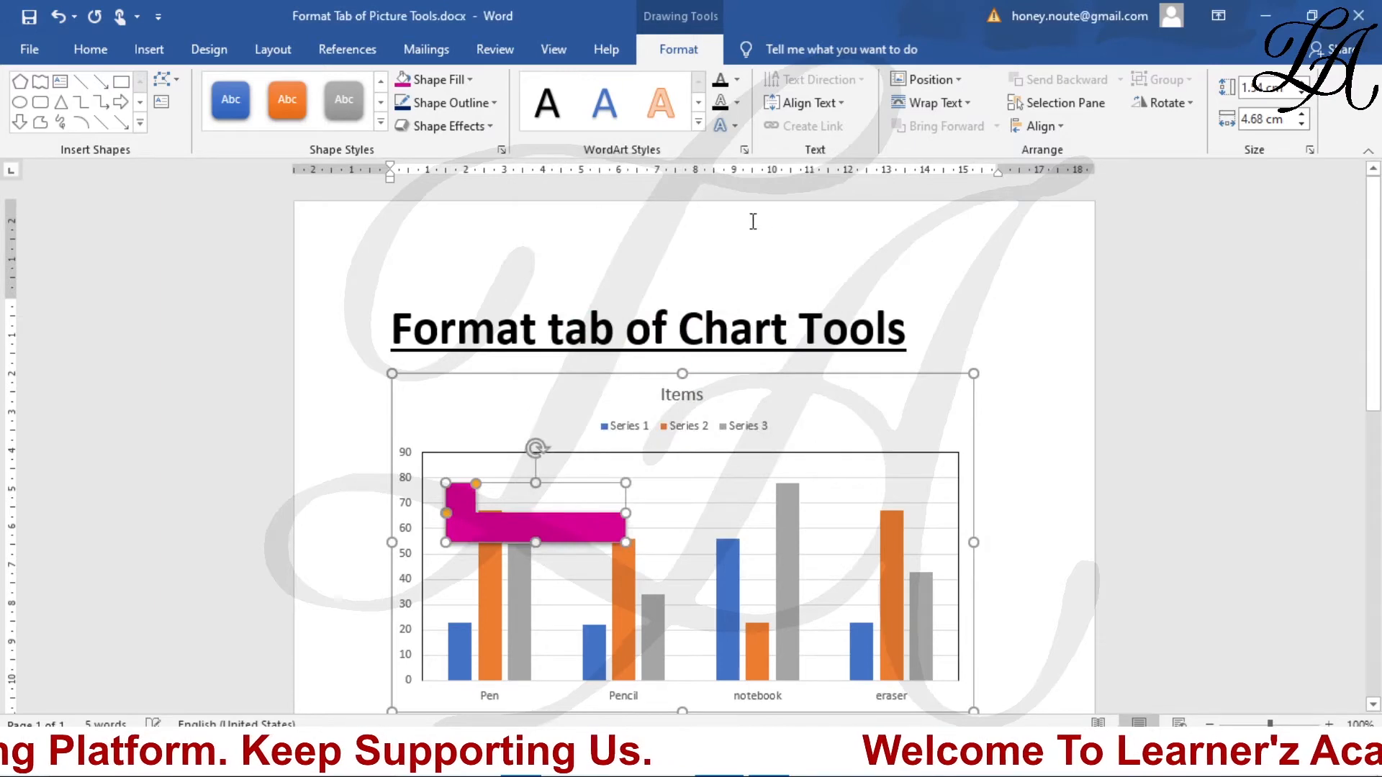
Fill the L-shape with the picture download.jpg from the img folder and enlarge it to about 9.3 cm wide and 3.8 cm high
left_click(438, 79)
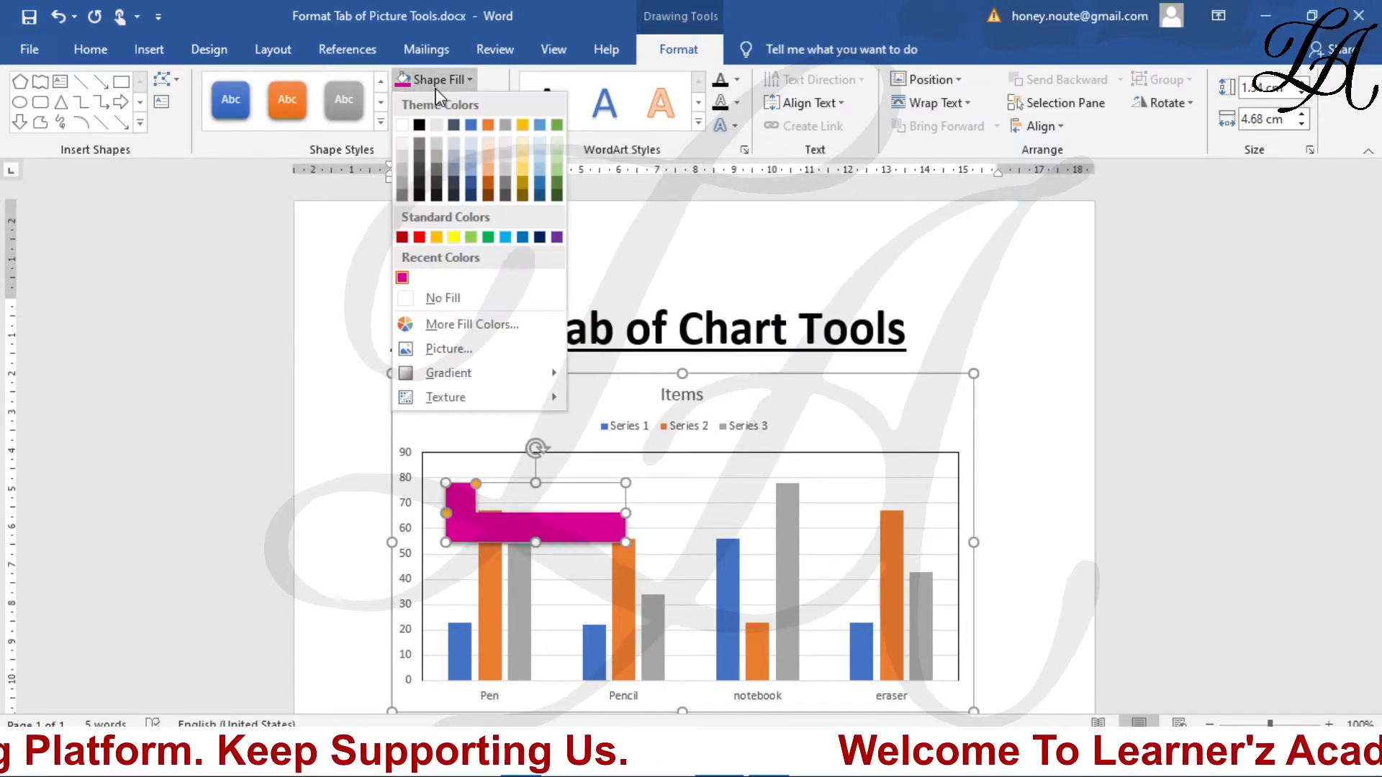
left_click(474, 353)
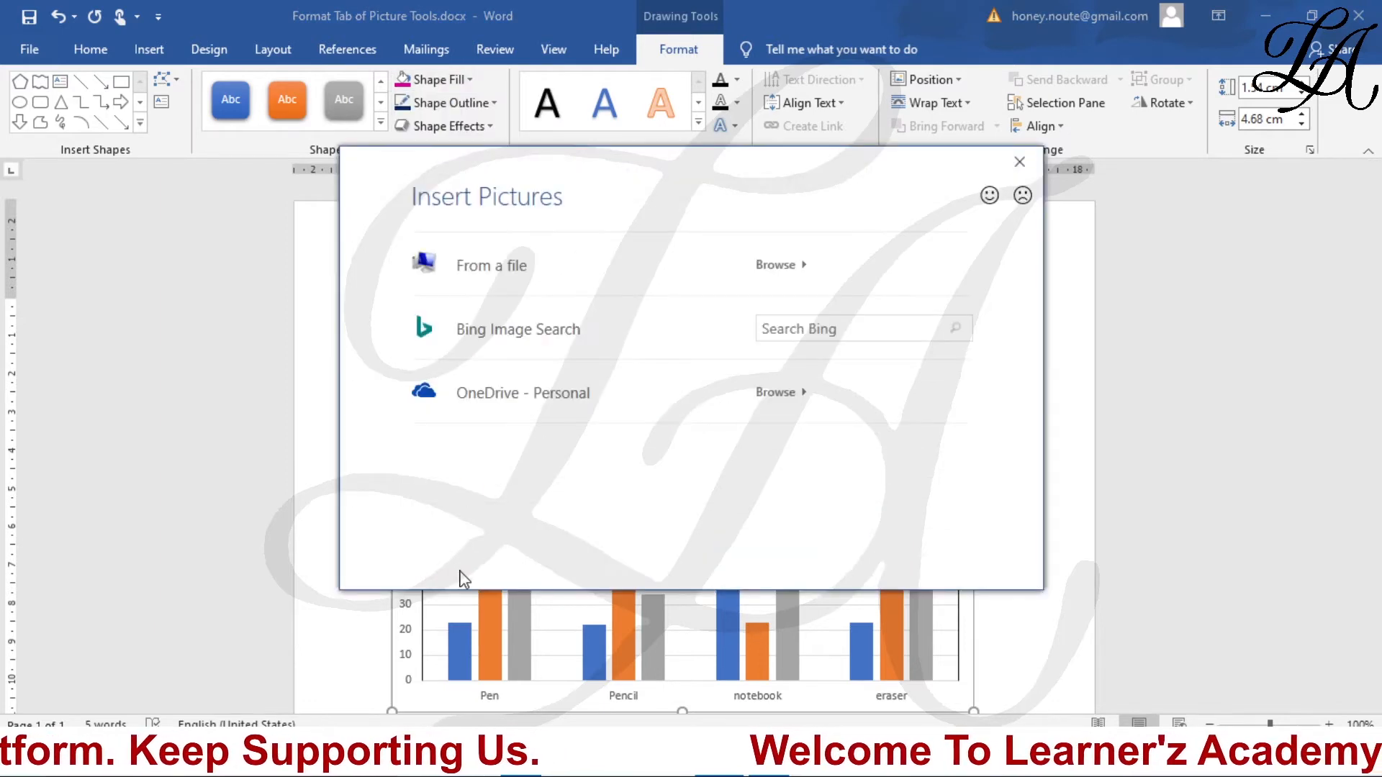
left_click(745, 268)
left_click(482, 187)
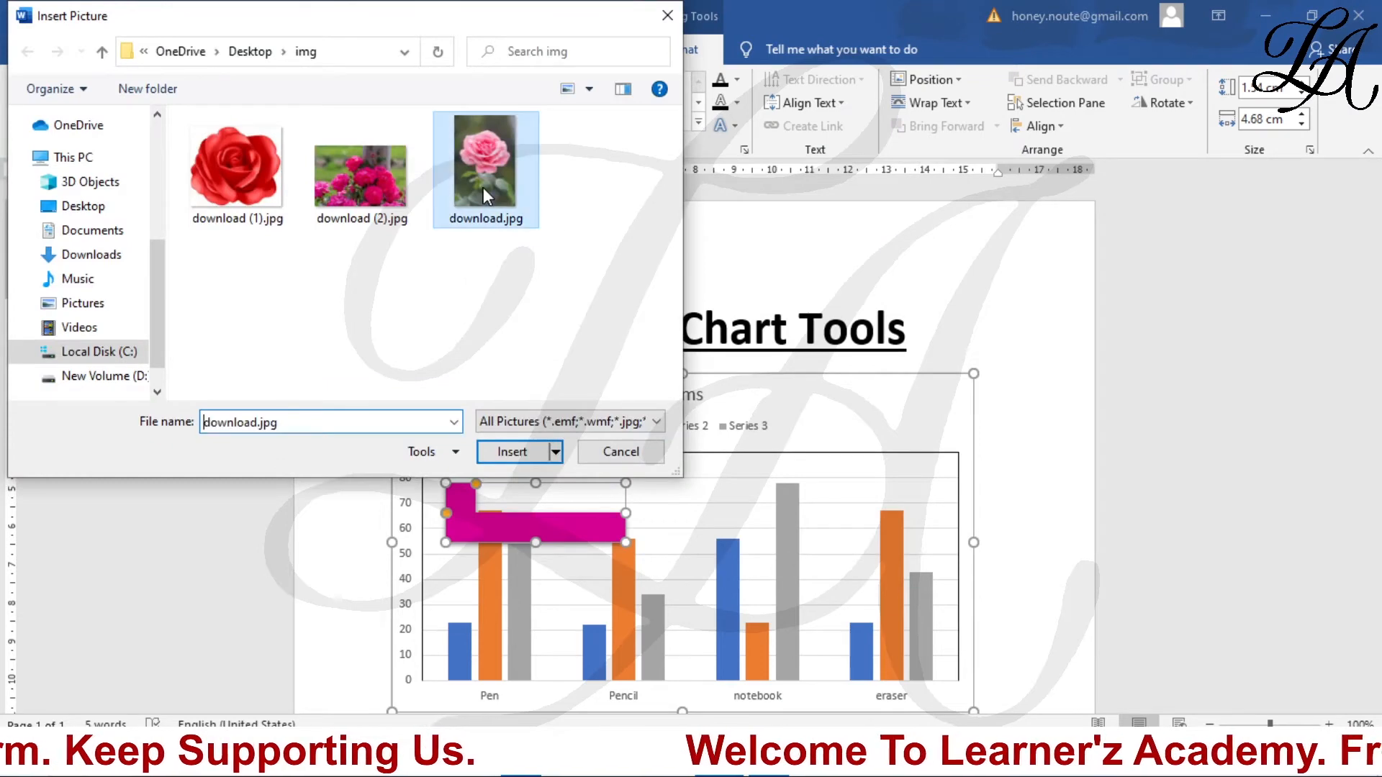
left_click(512, 452)
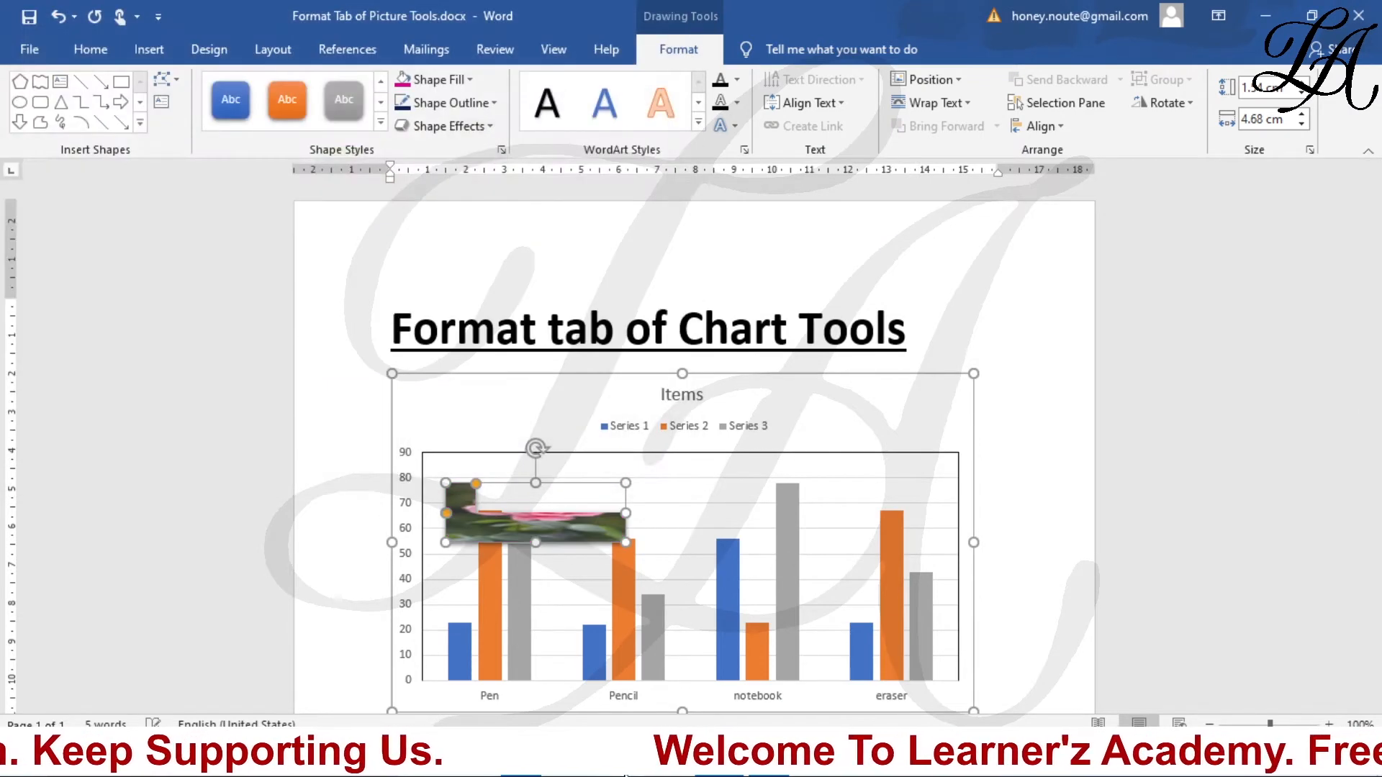
left_click_drag(537, 542, 535, 627)
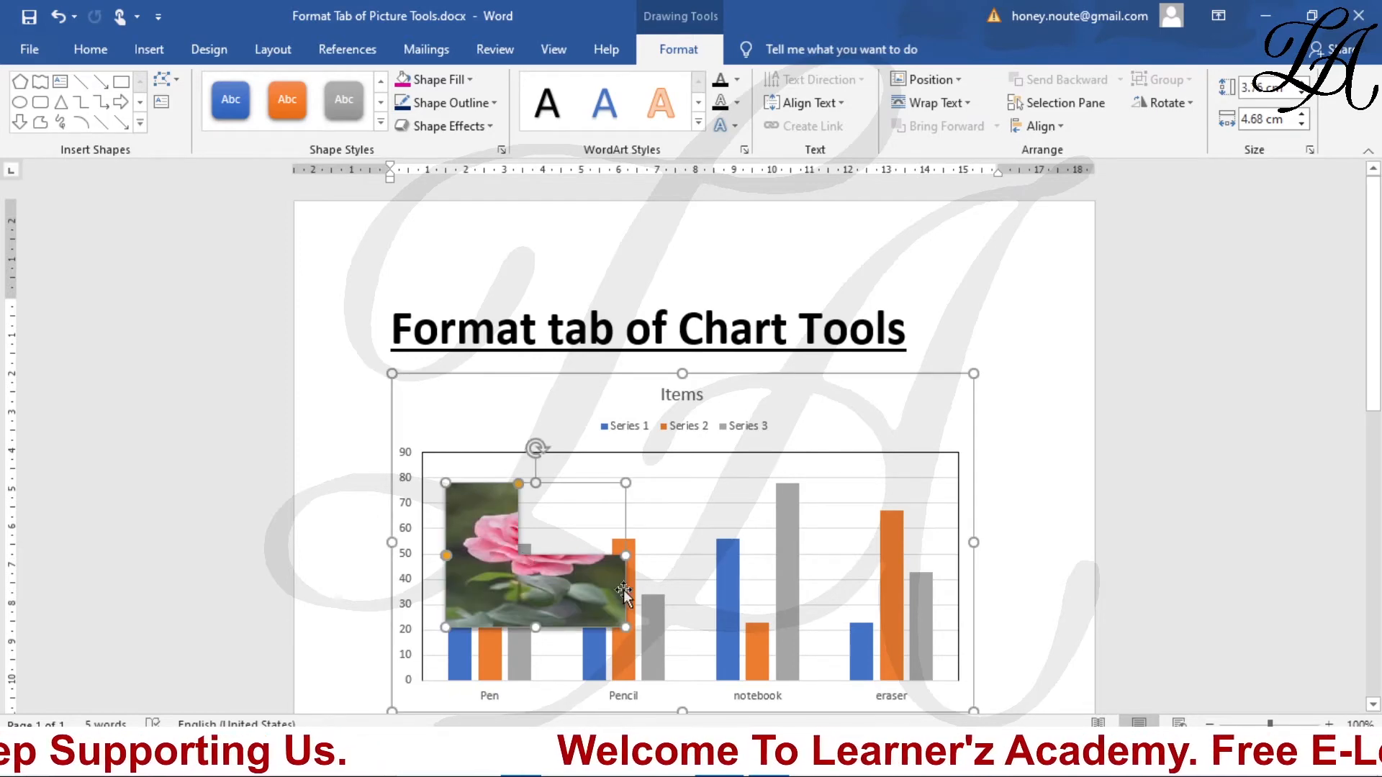
left_click_drag(625, 558, 802, 555)
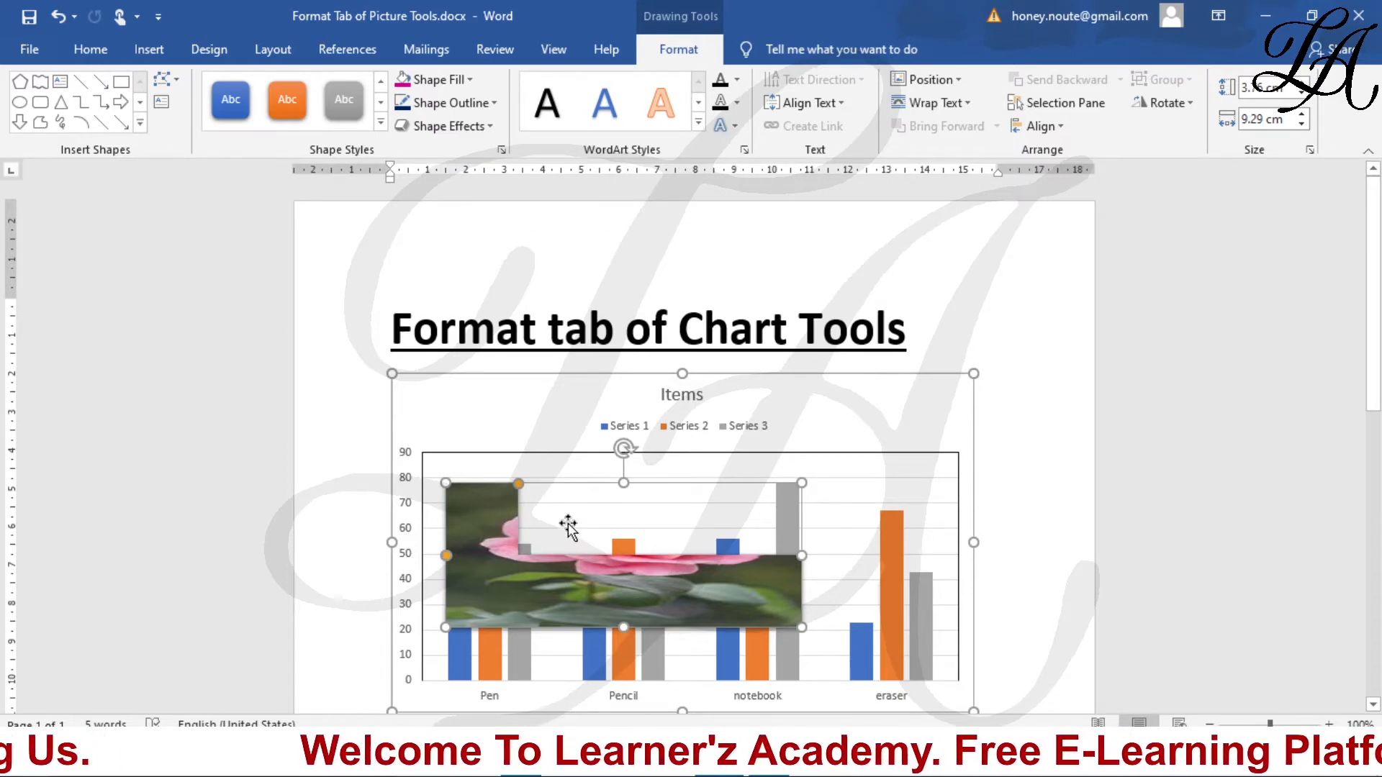
Undo the L-shape's resizing, fills and styles, the plot area's outline, and the insertion of the shape itself
key("ctrl+z")
key("ctrl+z")
key("ctrl+z")
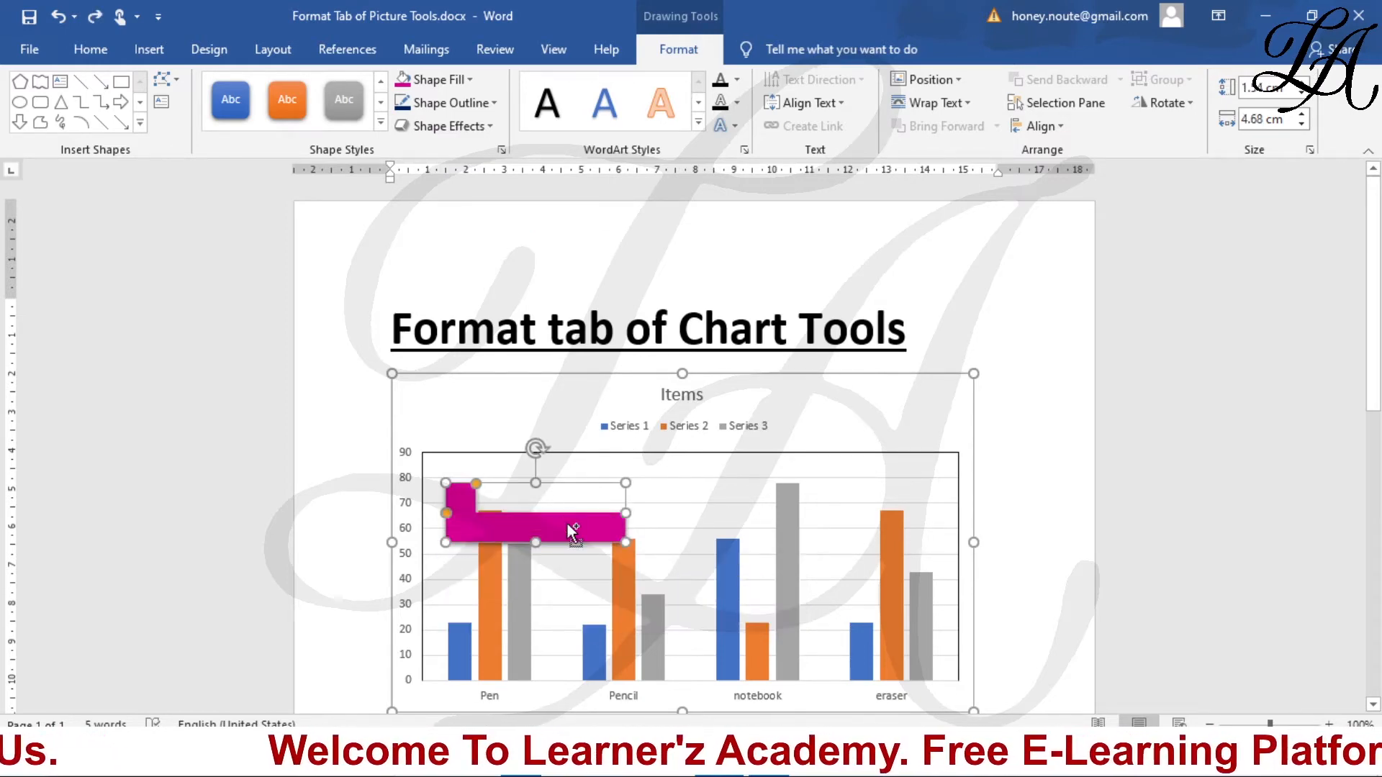
key("ctrl+z")
key("ctrl+z")
key("ctrl+z")
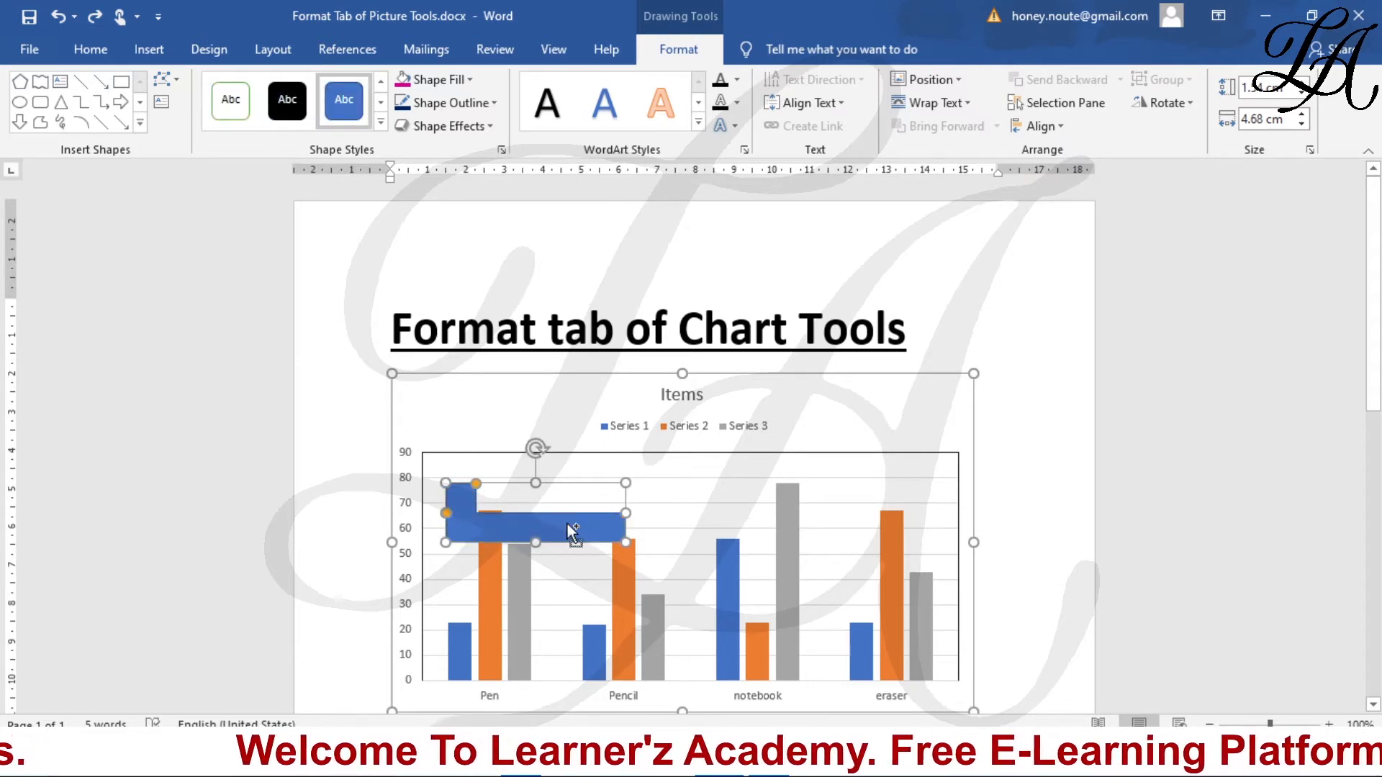
key("ctrl+z")
key("ctrl+z")
key("ctrl+z")
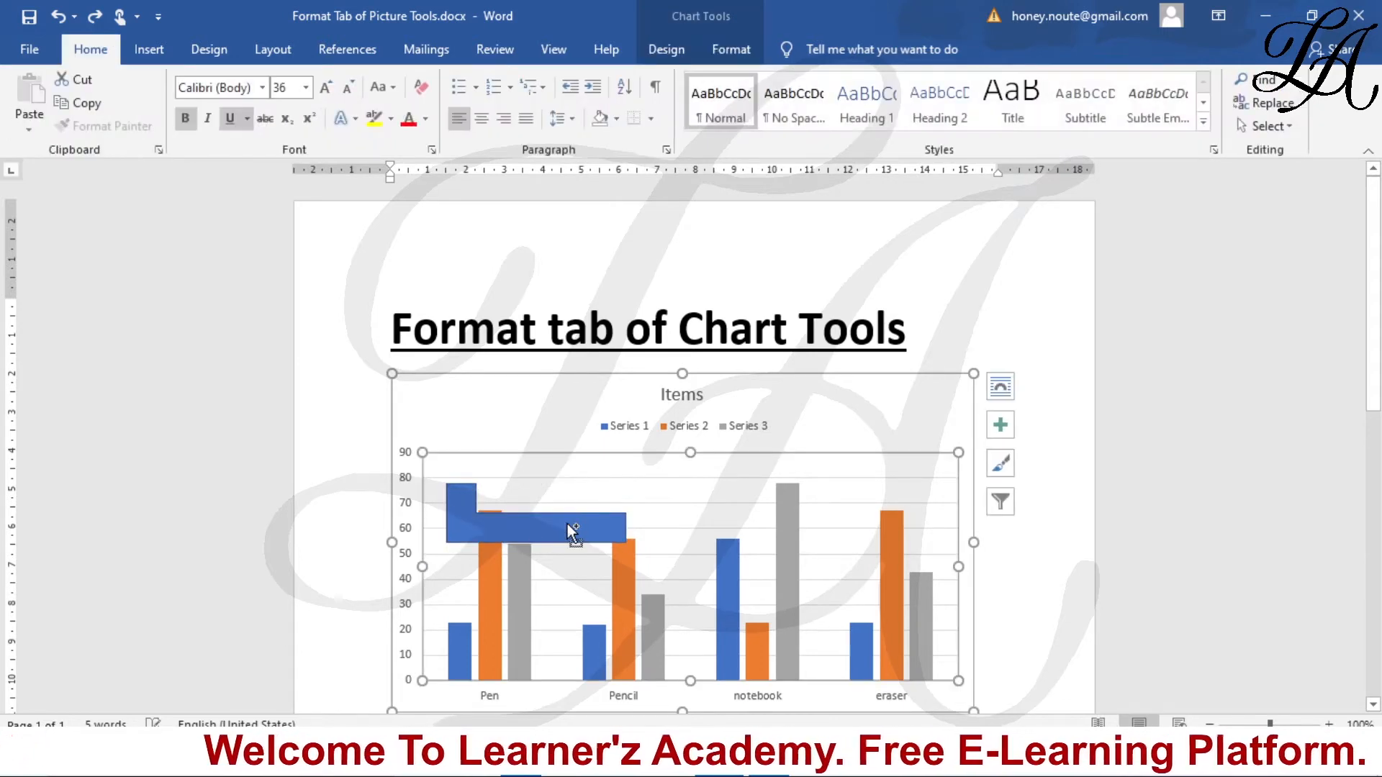
key("ctrl+z")
key("ctrl+z")
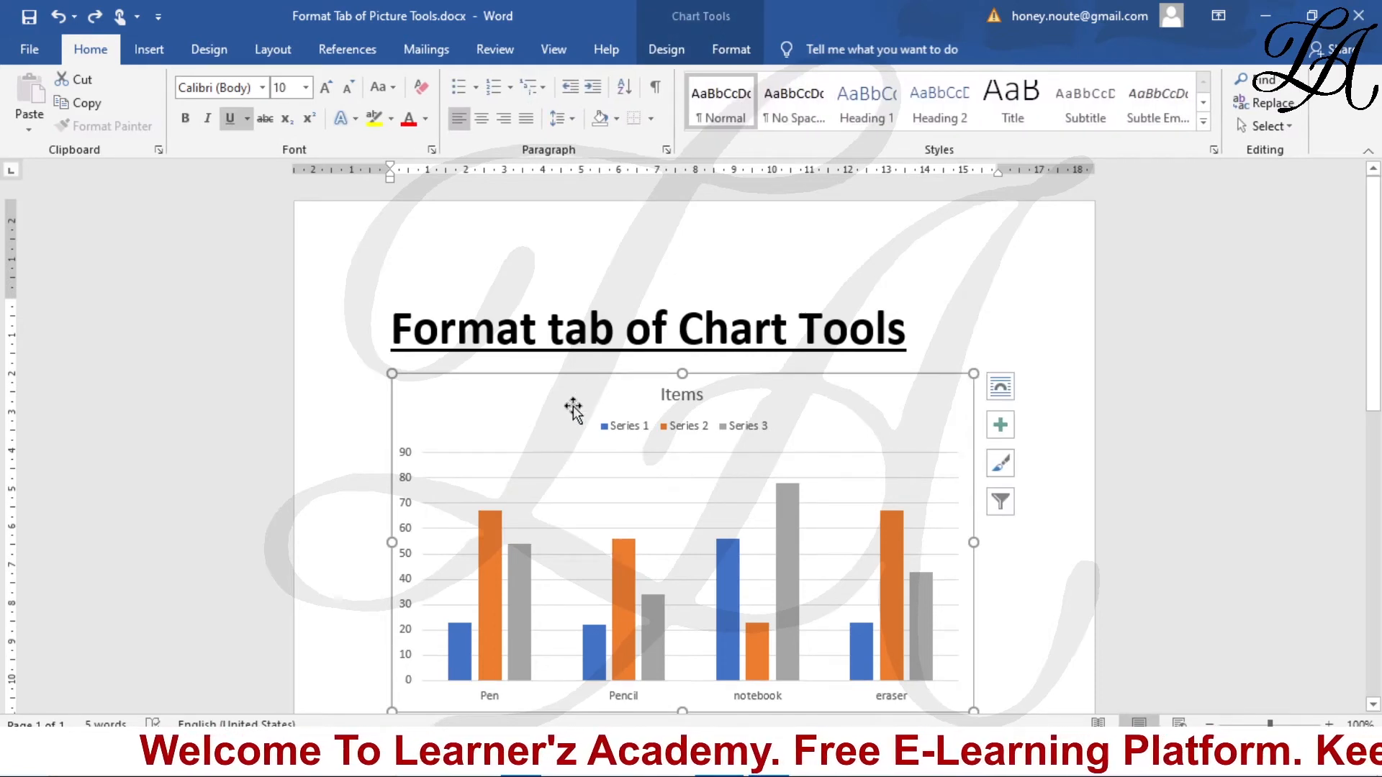
Examine the outline color, weight and dash options for the chart area, previewing 3 pt and Square Dot without applying any
left_click(734, 46)
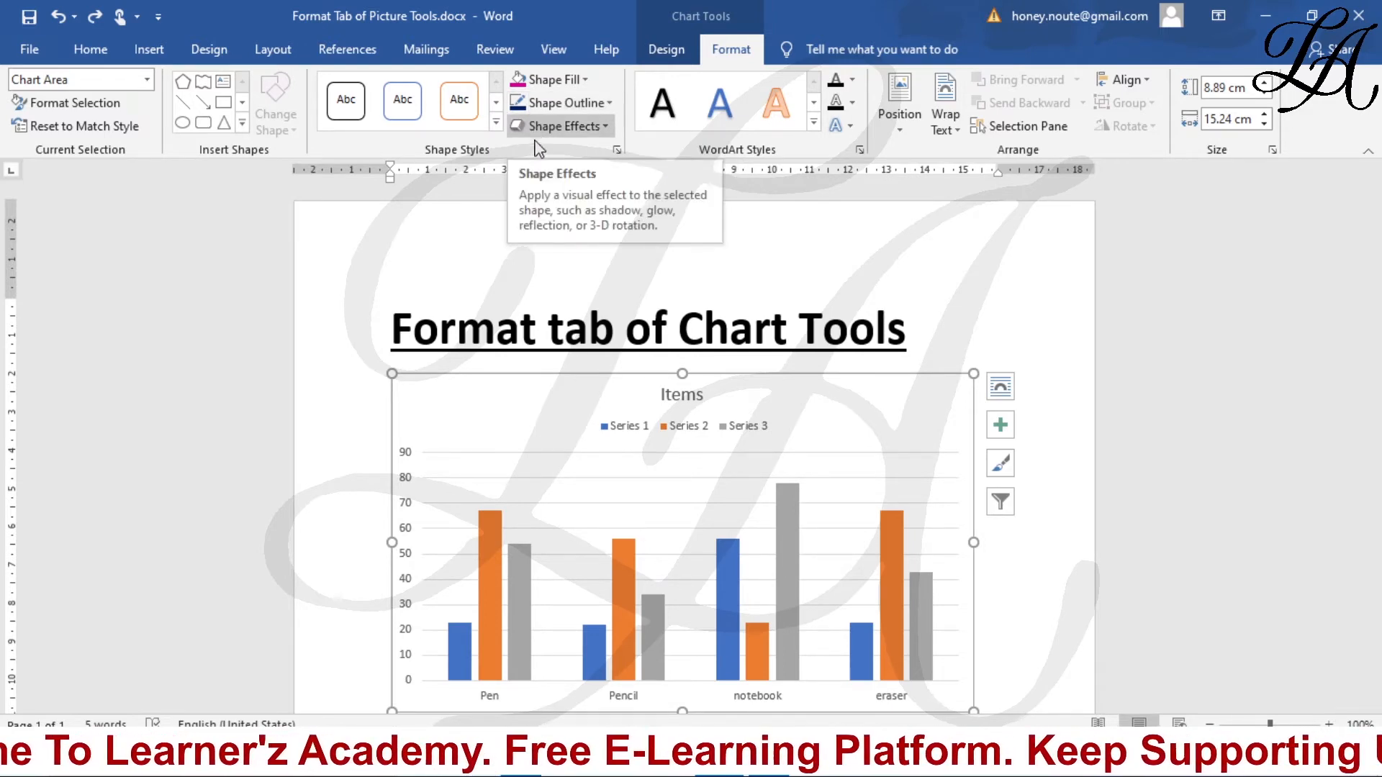
left_click(569, 103)
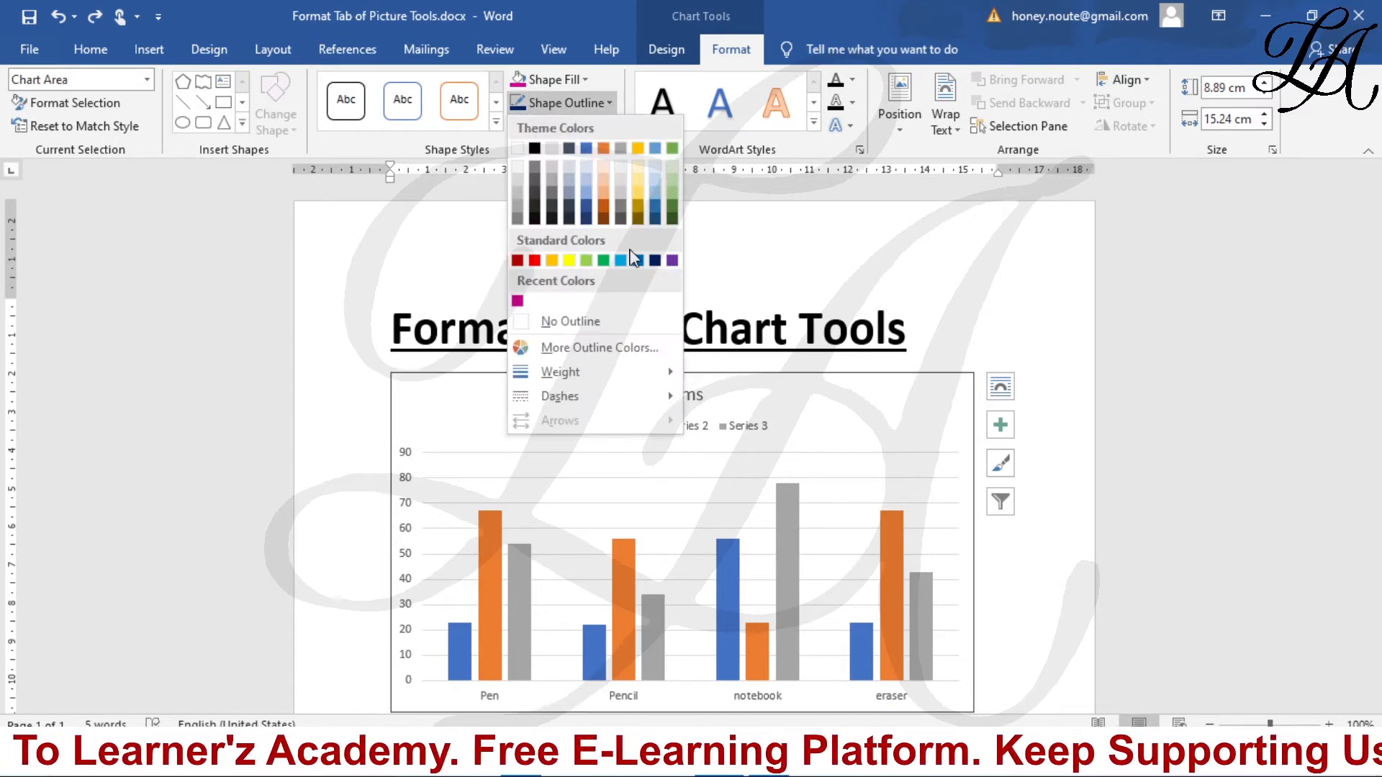
mouse_move(612, 381)
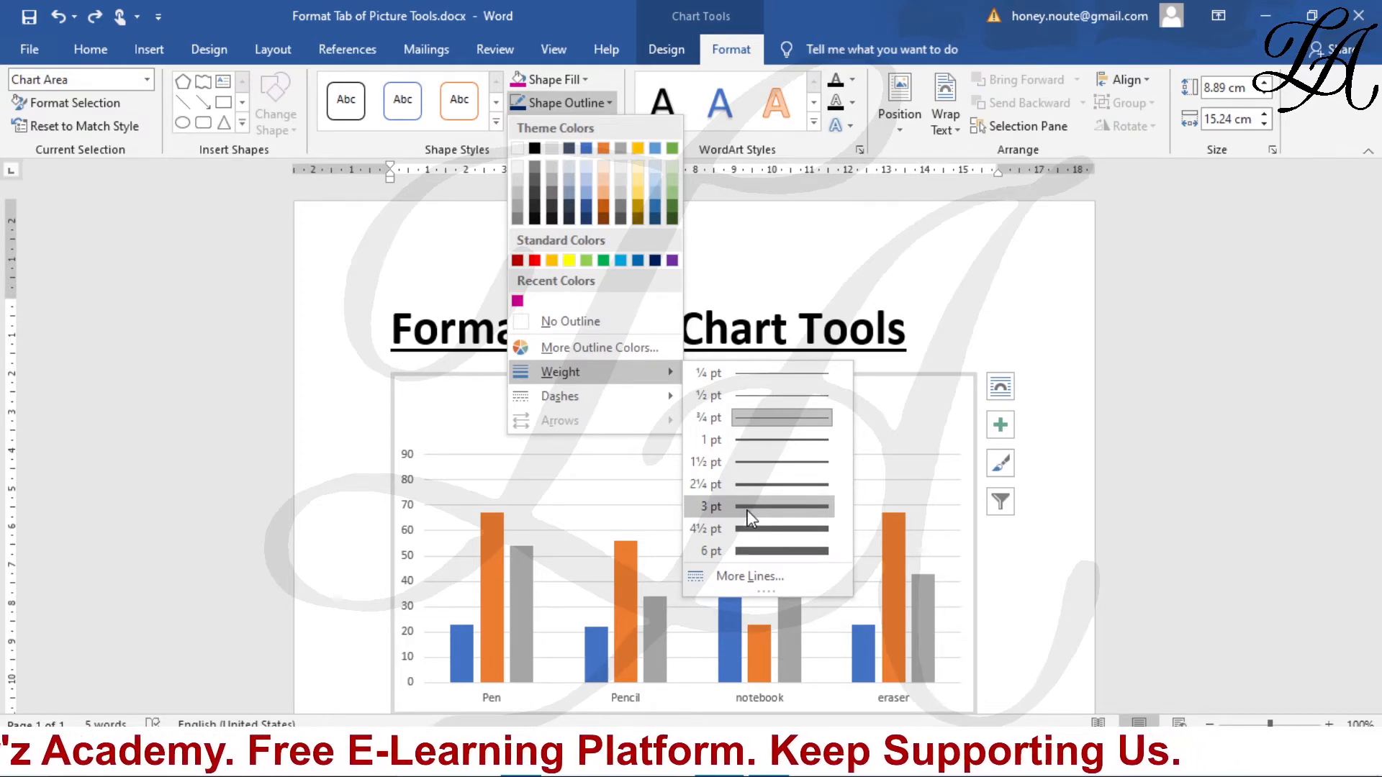
mouse_move(658, 394)
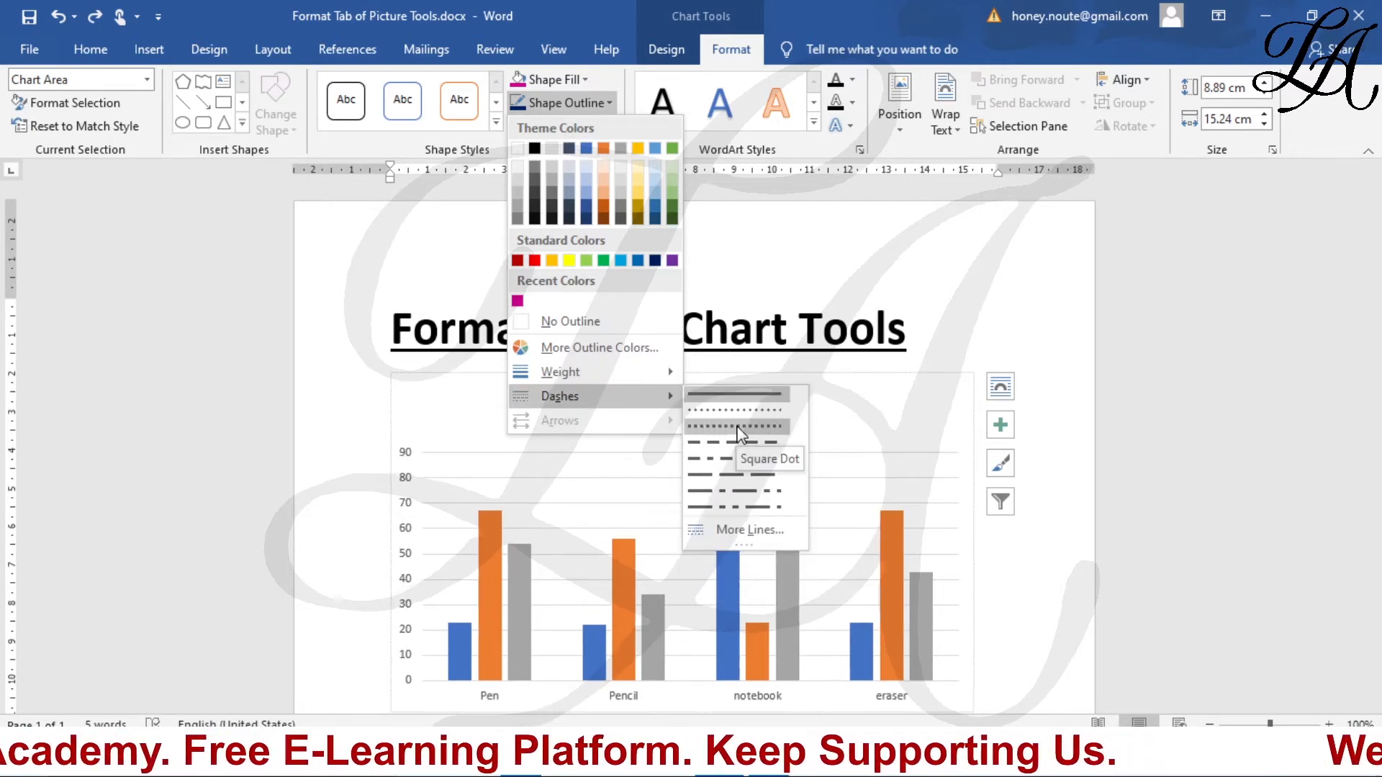
left_click(471, 416)
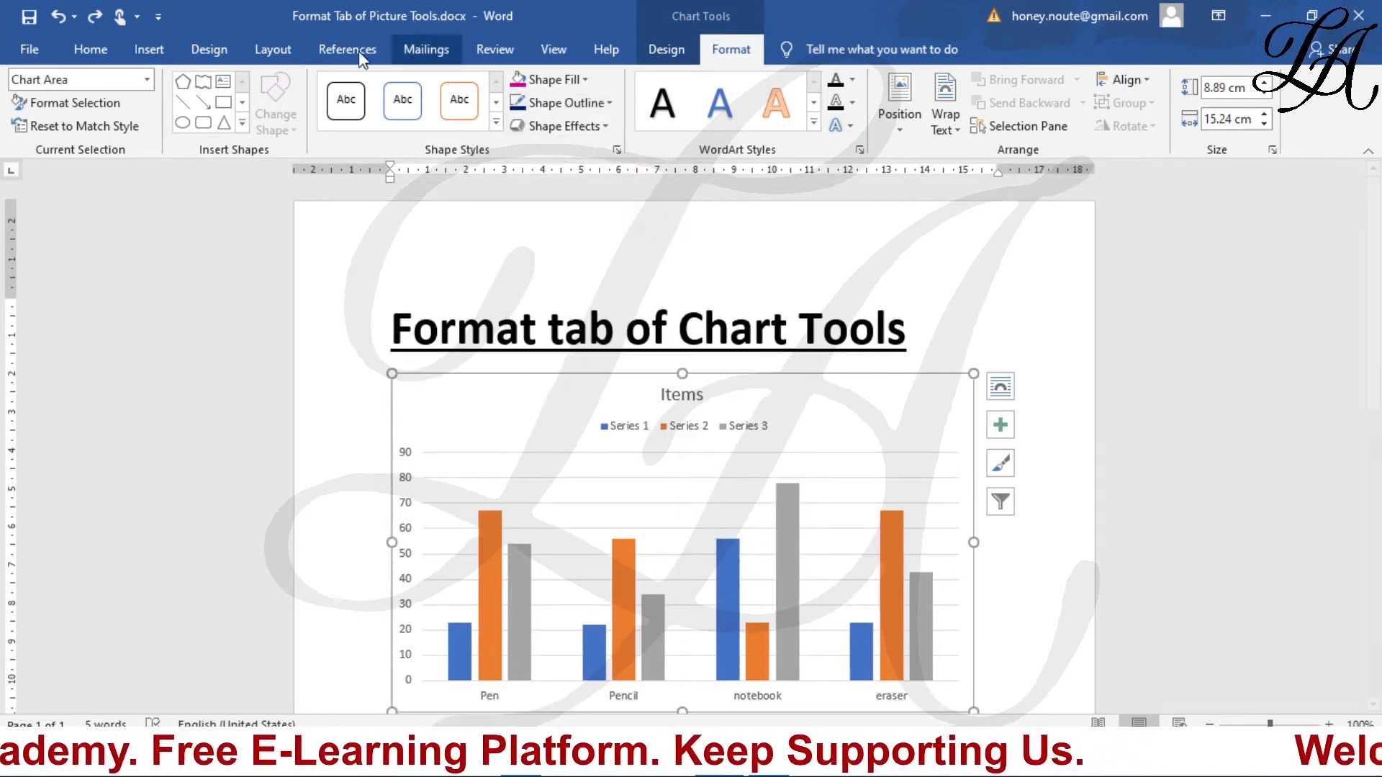
Draw a rectangle about 5 cm wide and 2 cm high across the chart's upper left area and outline it in green
left_click(224, 102)
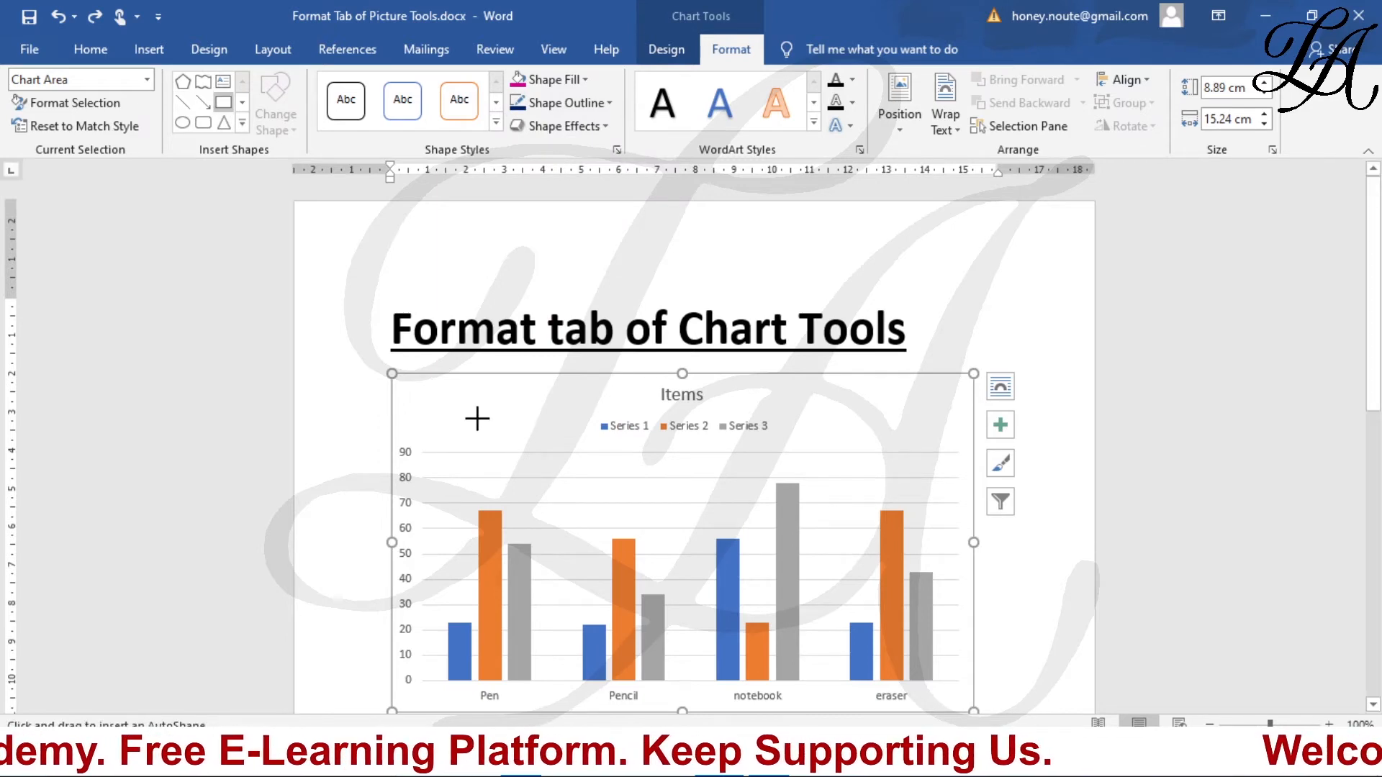
left_click_drag(478, 419, 671, 497)
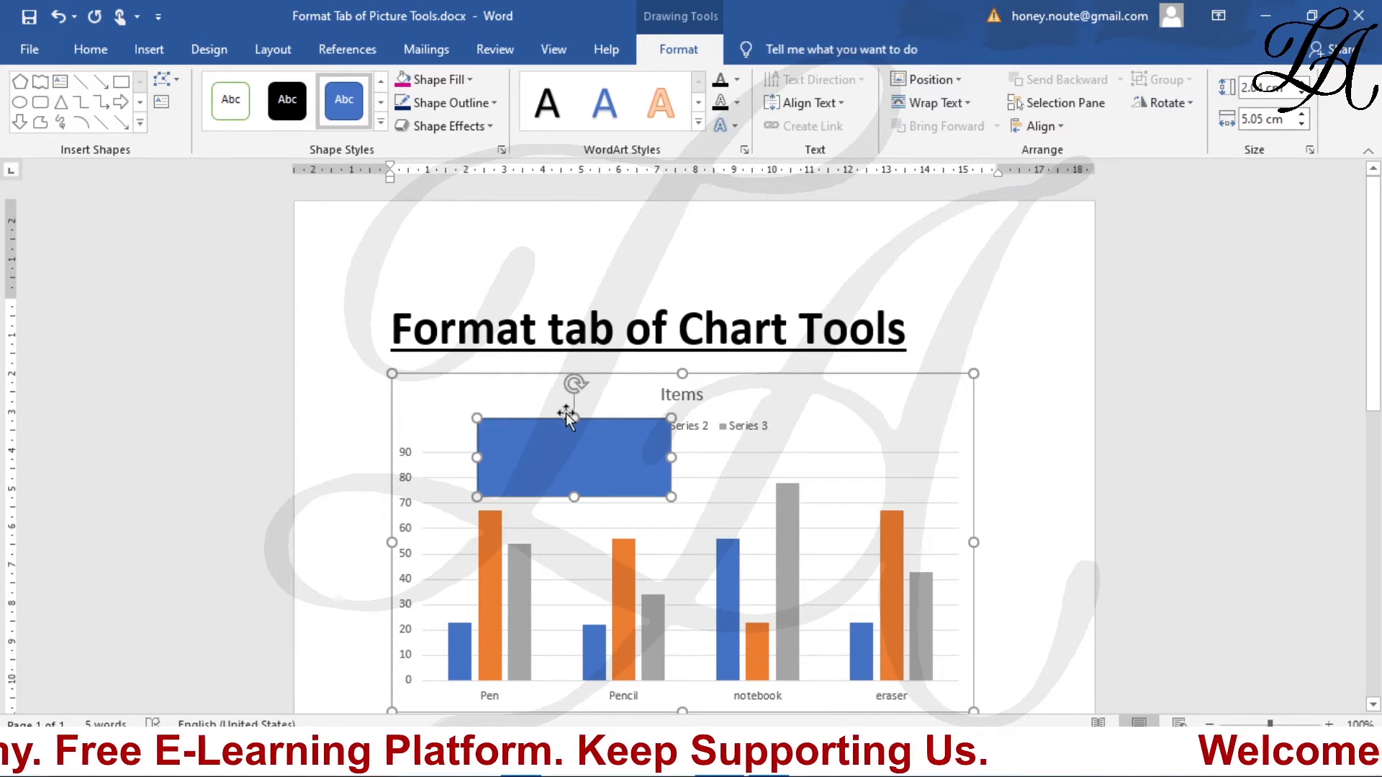
left_click(475, 105)
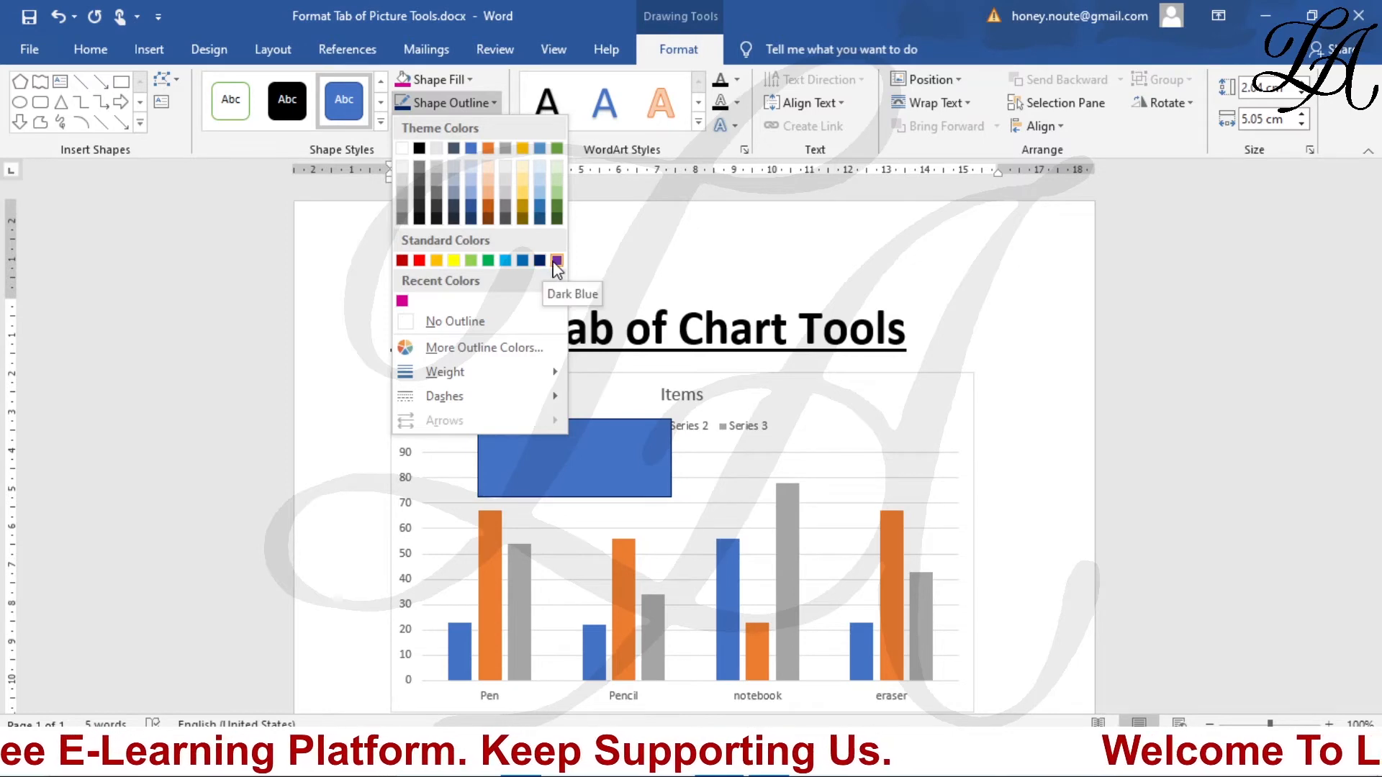
left_click(488, 262)
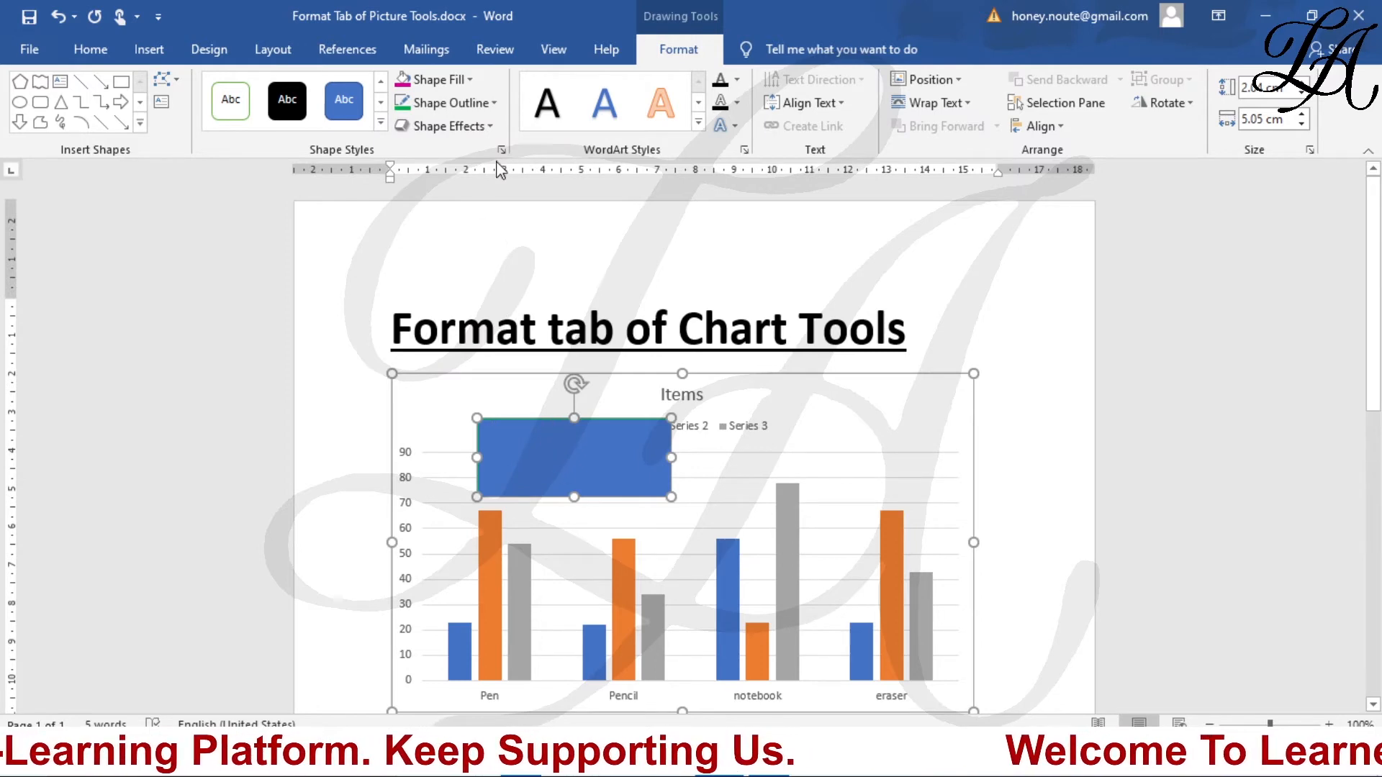
Set the rectangle's outline weight to 6 pt
left_click(495, 103)
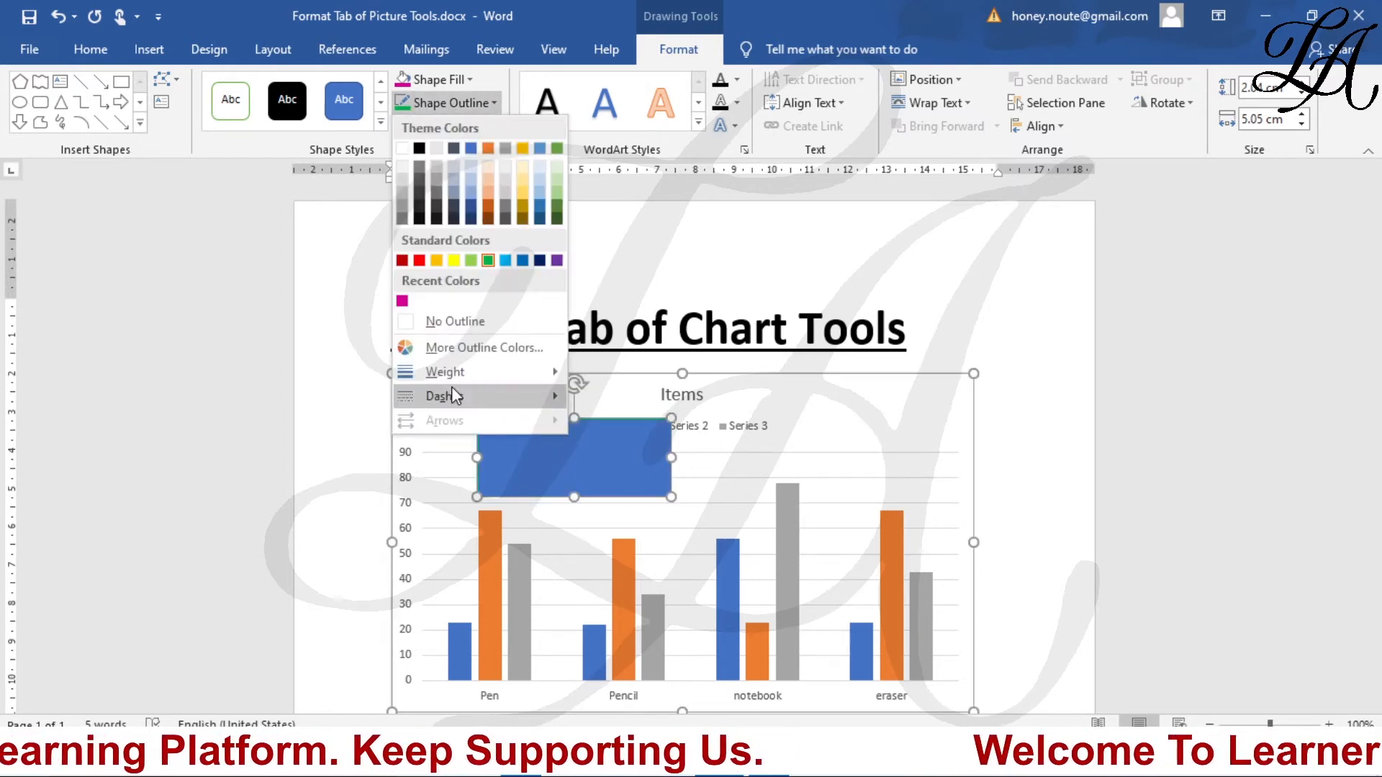
mouse_move(439, 373)
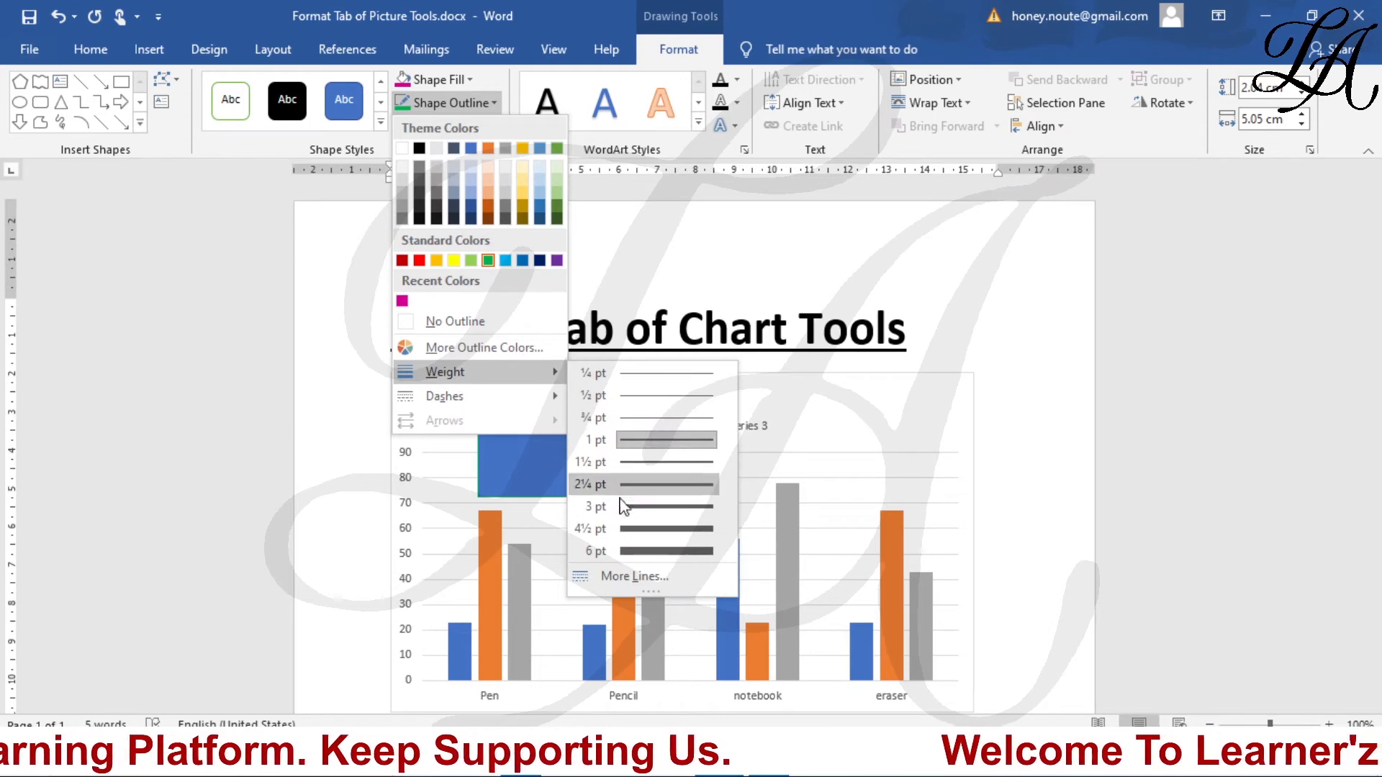
left_click(633, 551)
left_click(693, 486)
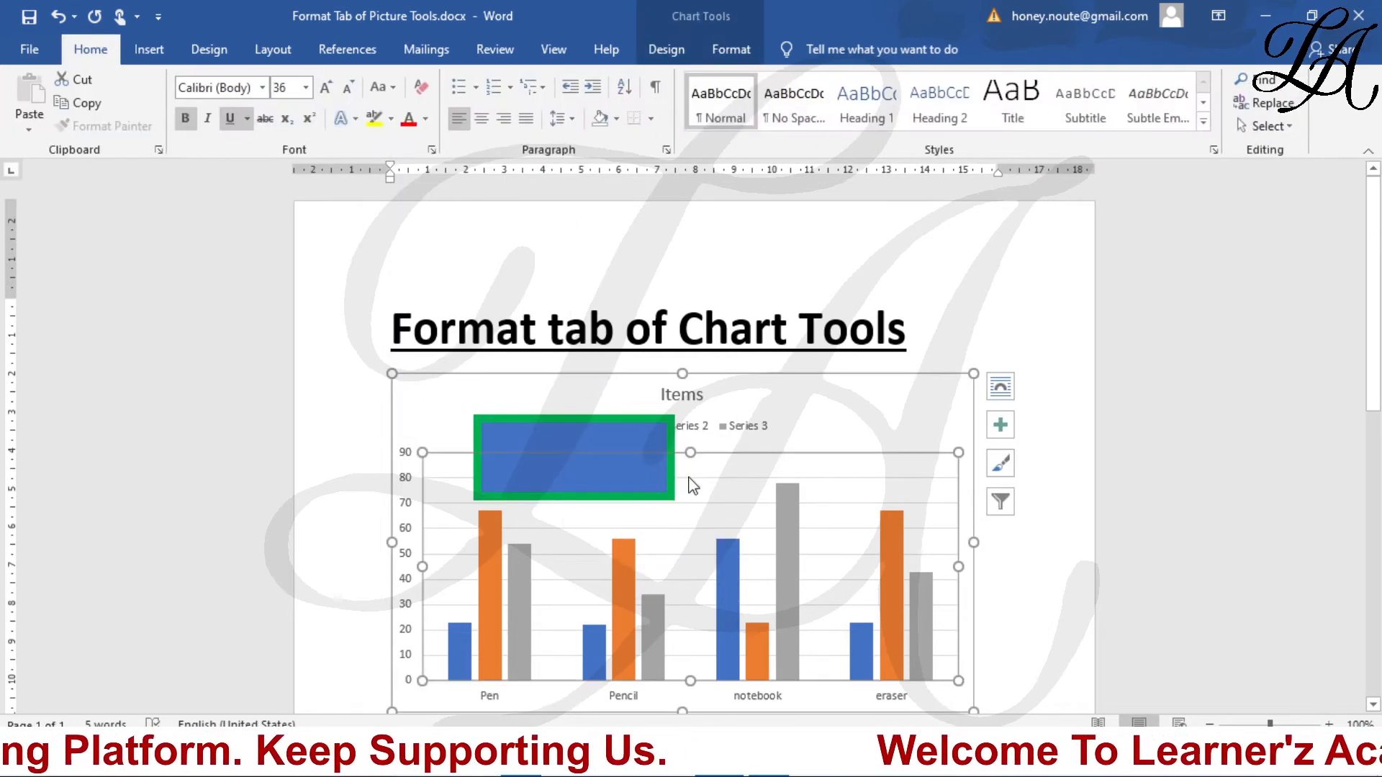
Change the rectangle's outline to the Dash Dot style
left_click(494, 466)
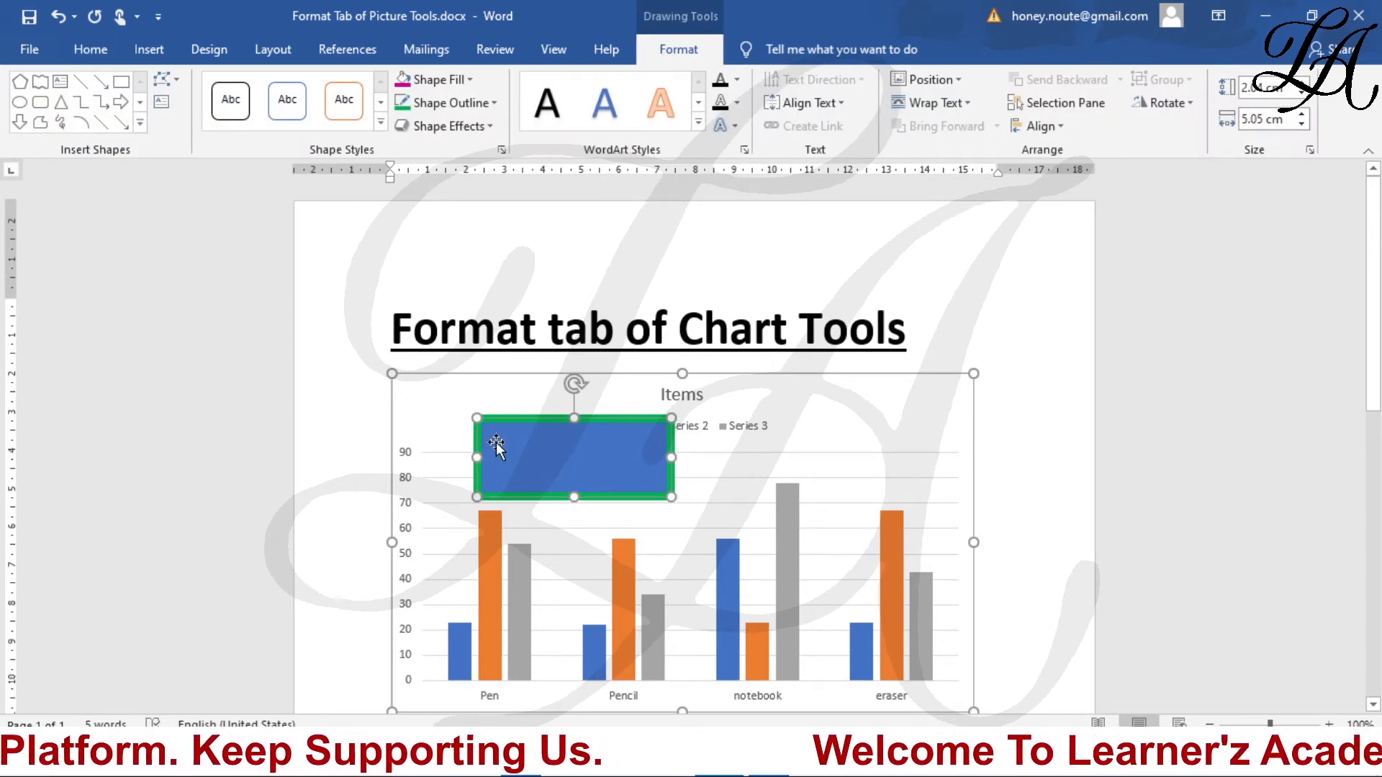
left_click(491, 102)
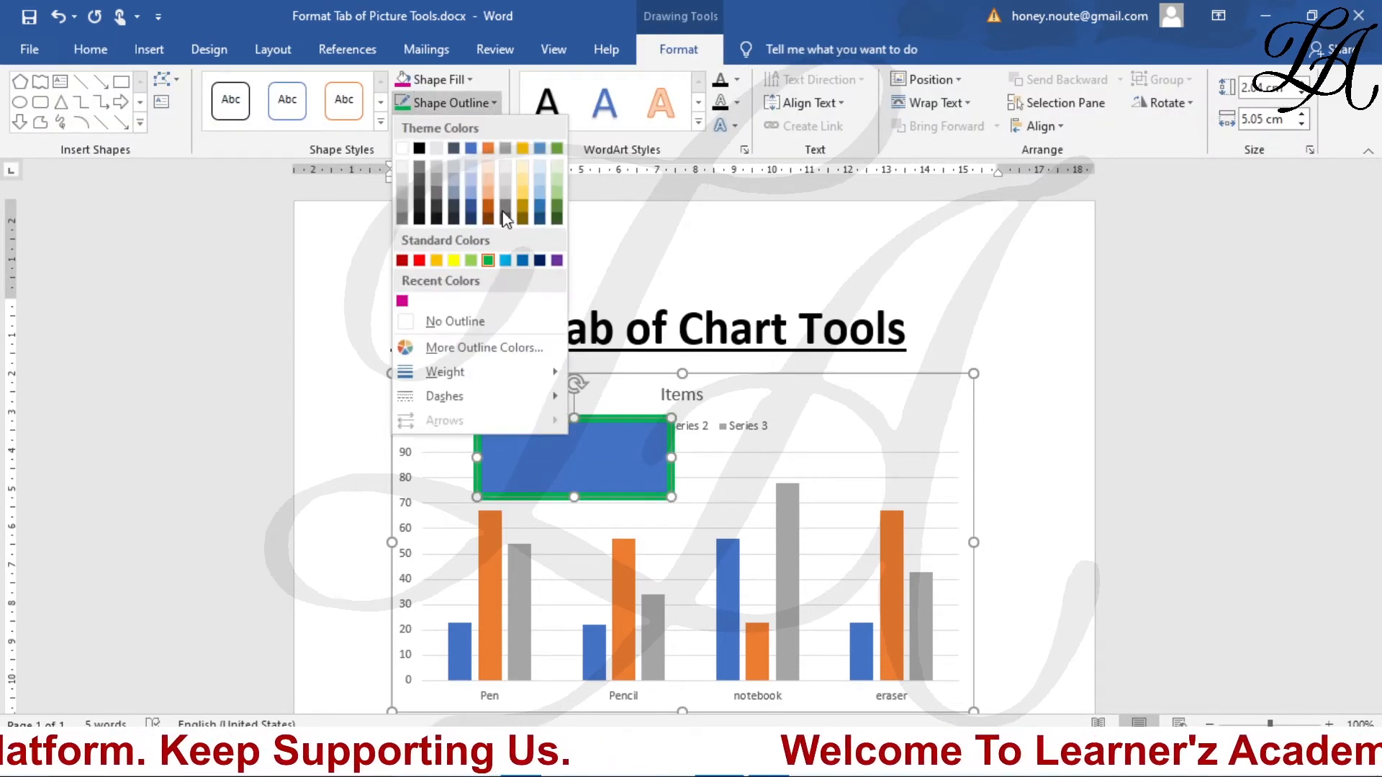
mouse_move(502, 405)
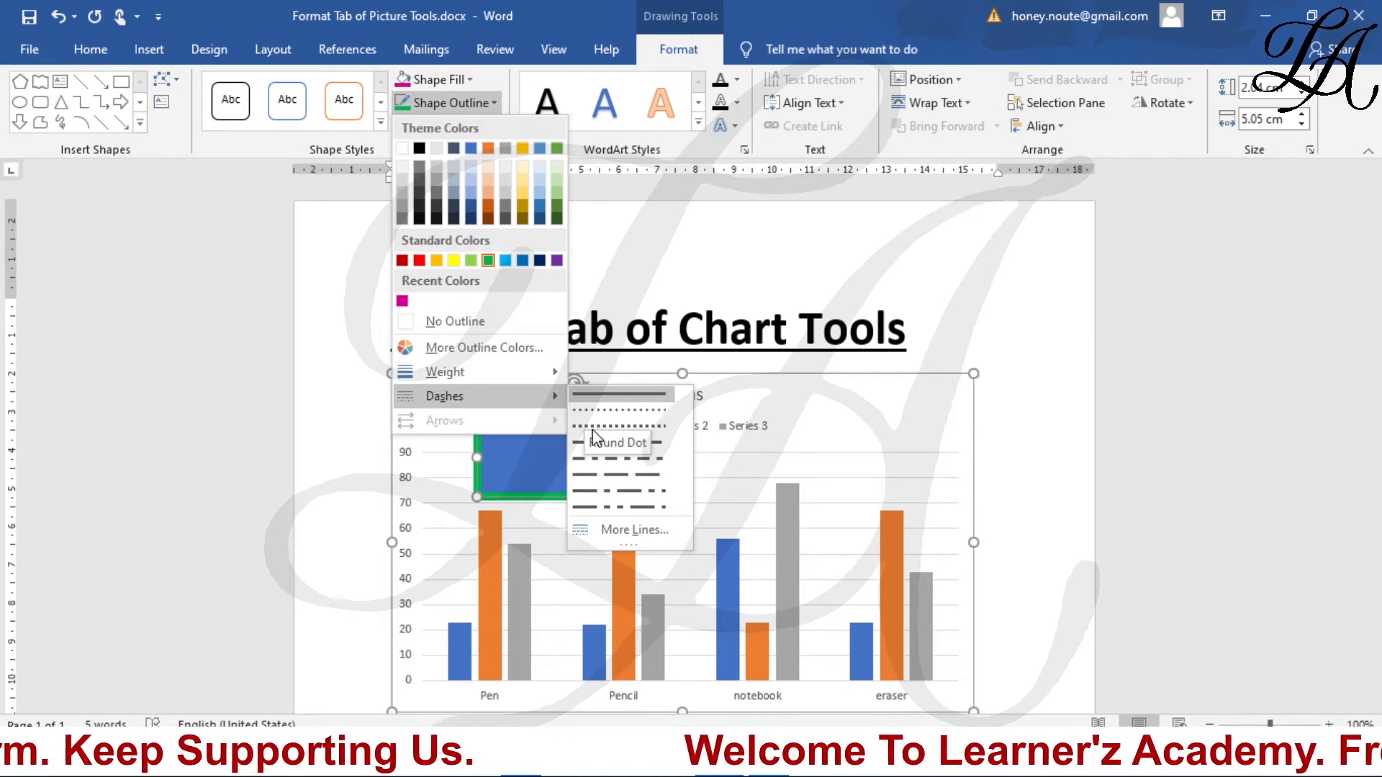
left_click(599, 457)
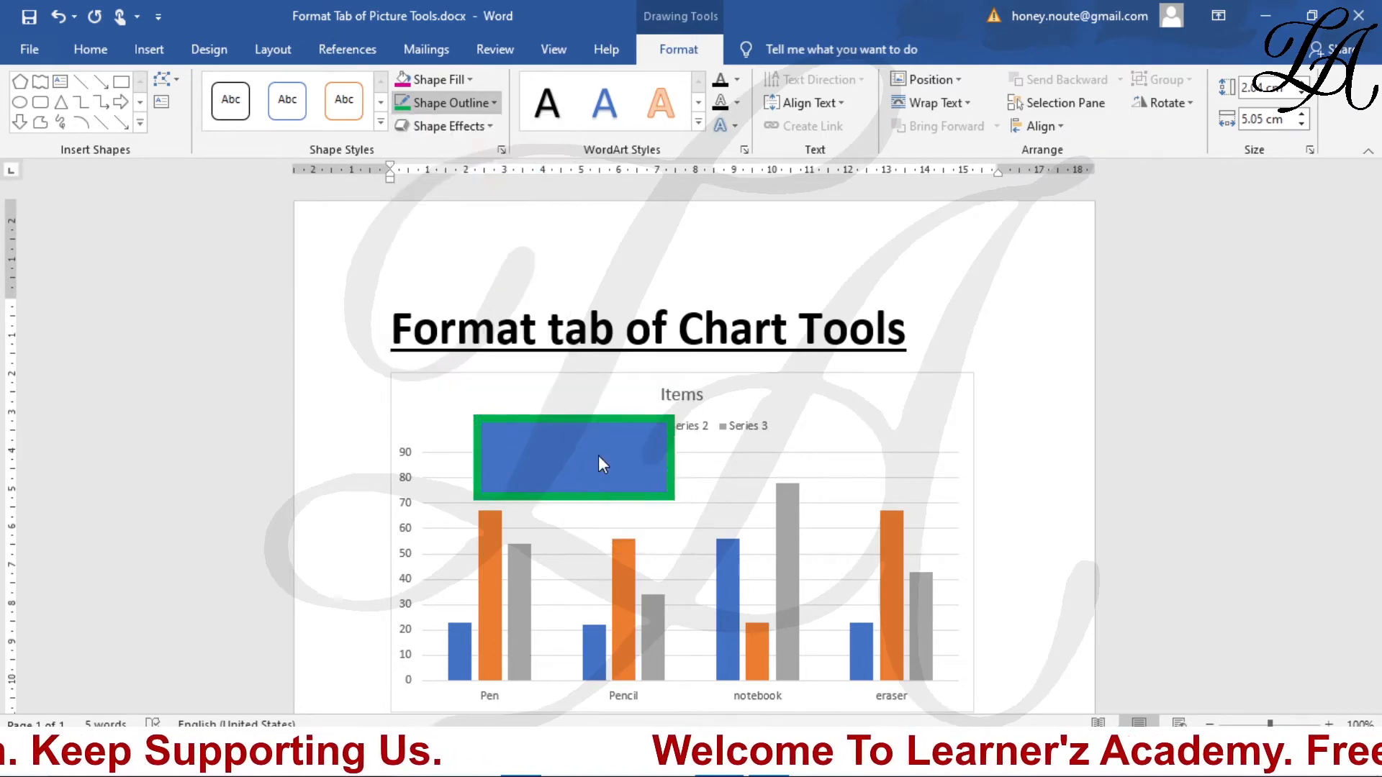
left_click(749, 461)
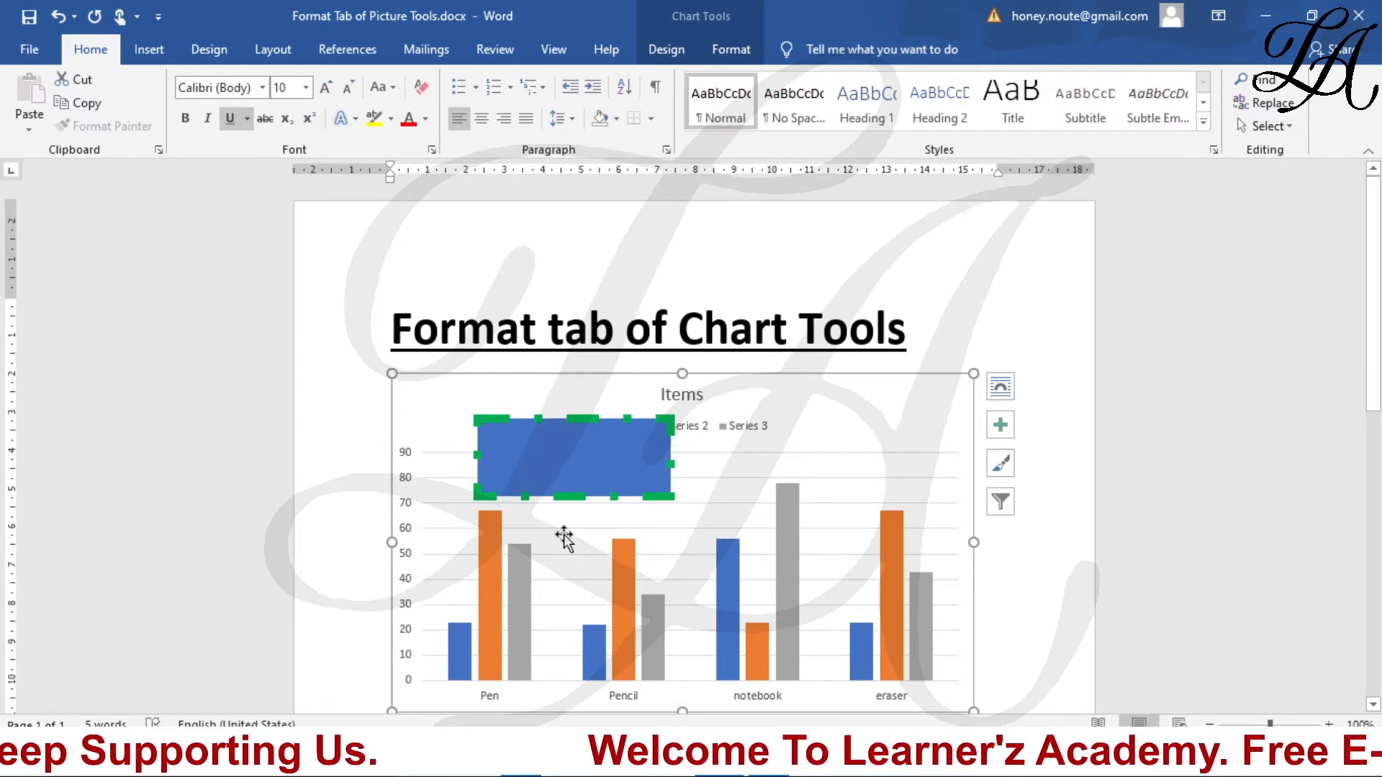
Apply the Preset 12 shape effect to the rectangle
left_click(593, 455)
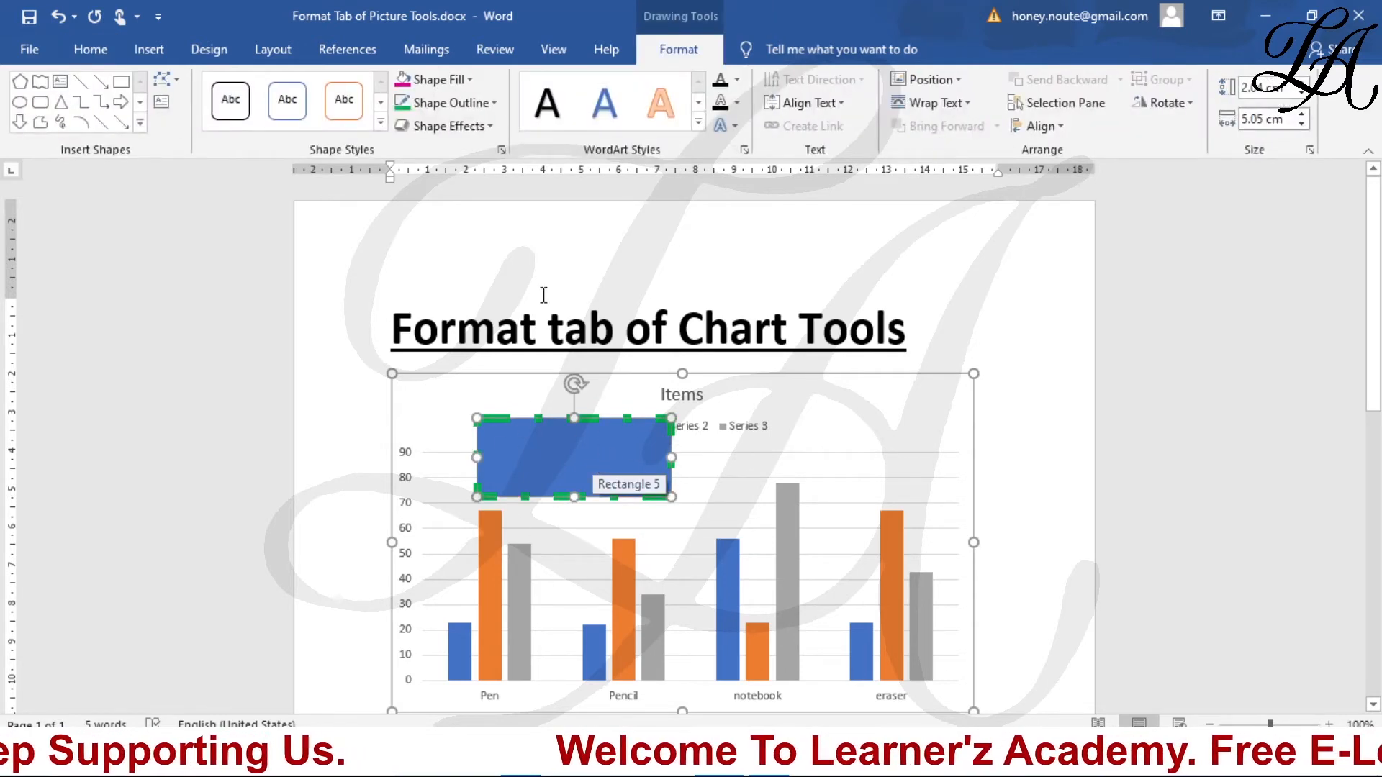
left_click(484, 129)
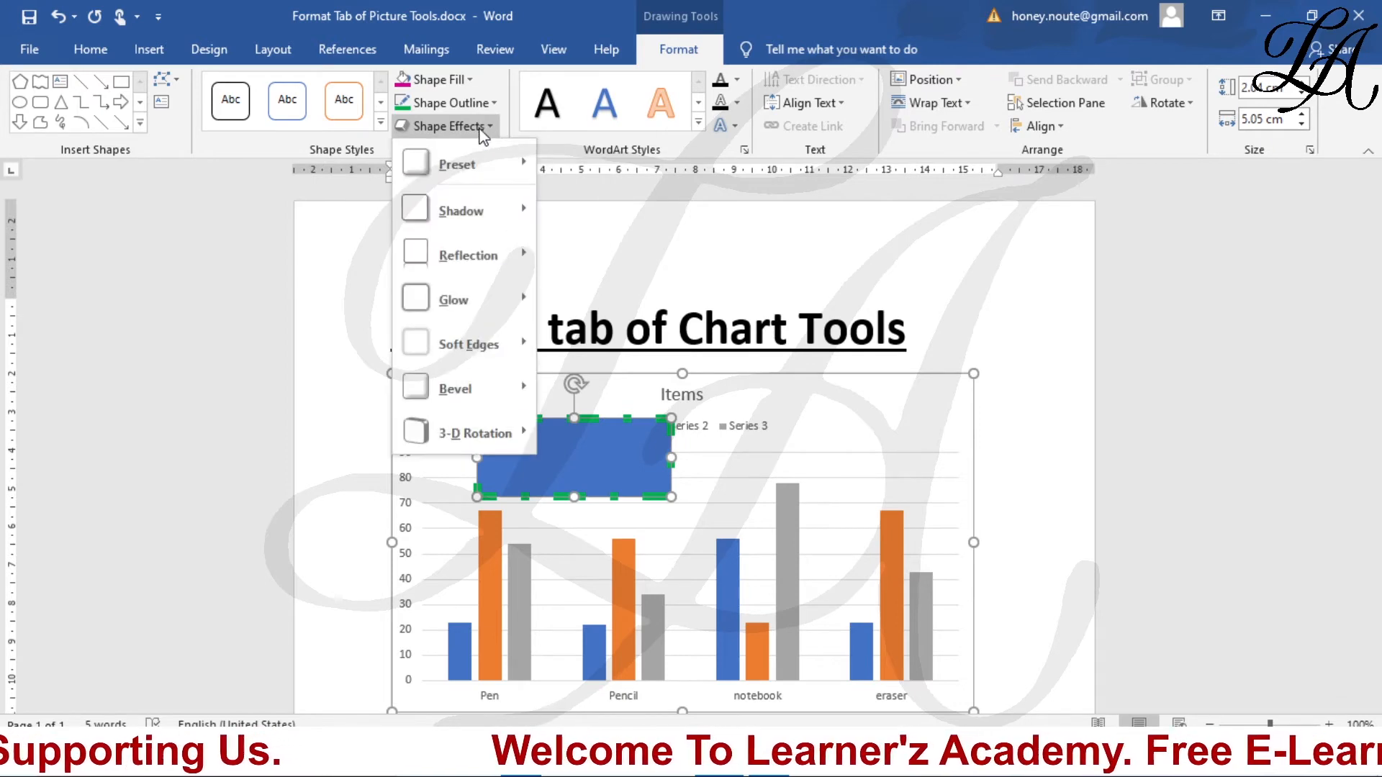
mouse_move(488, 180)
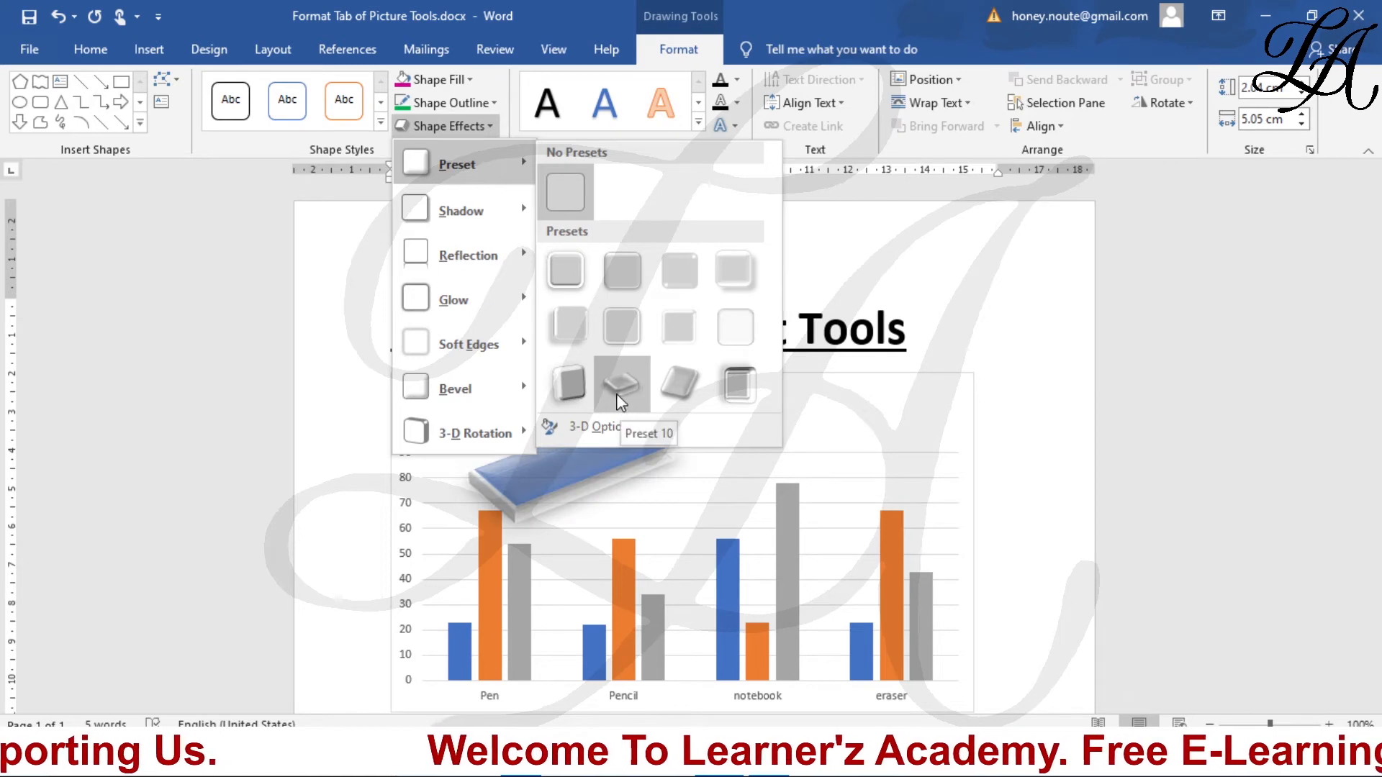
left_click(722, 385)
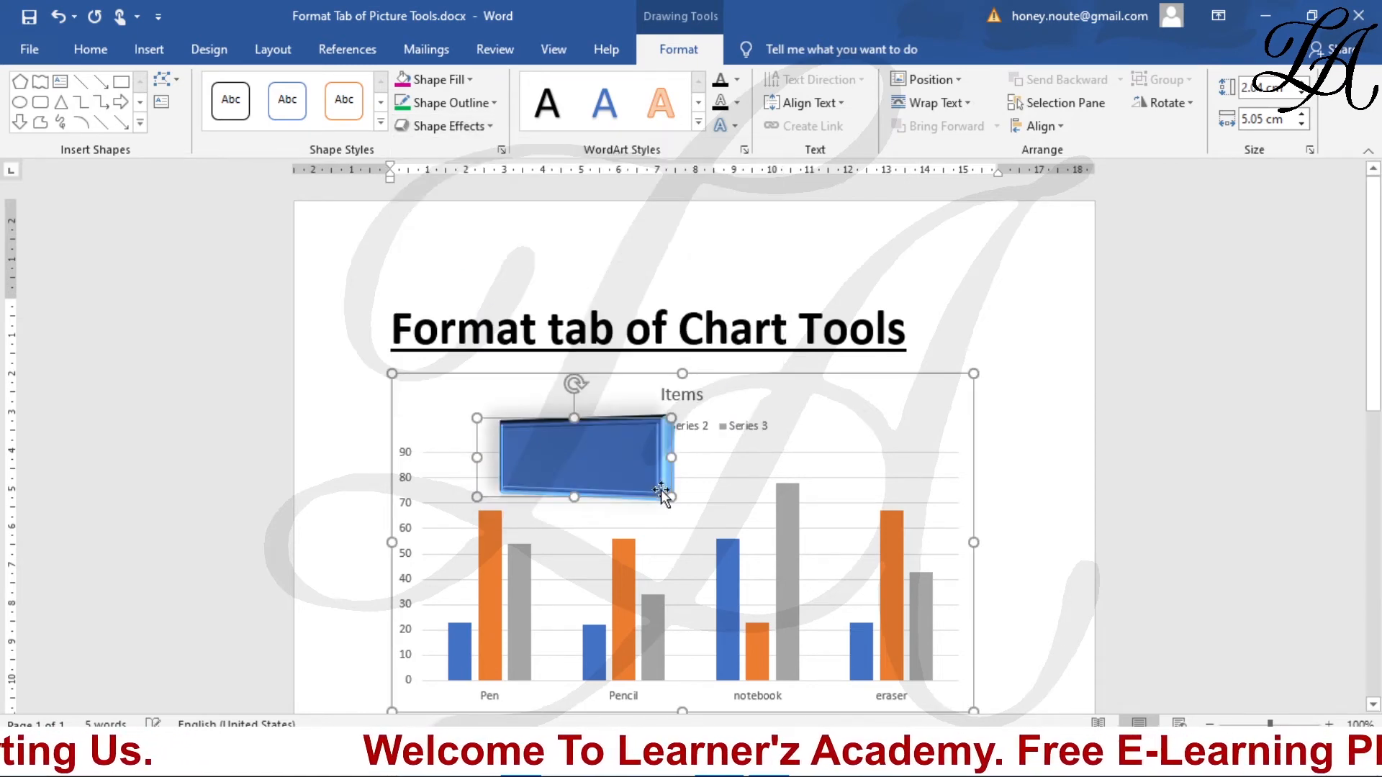
left_click(740, 471)
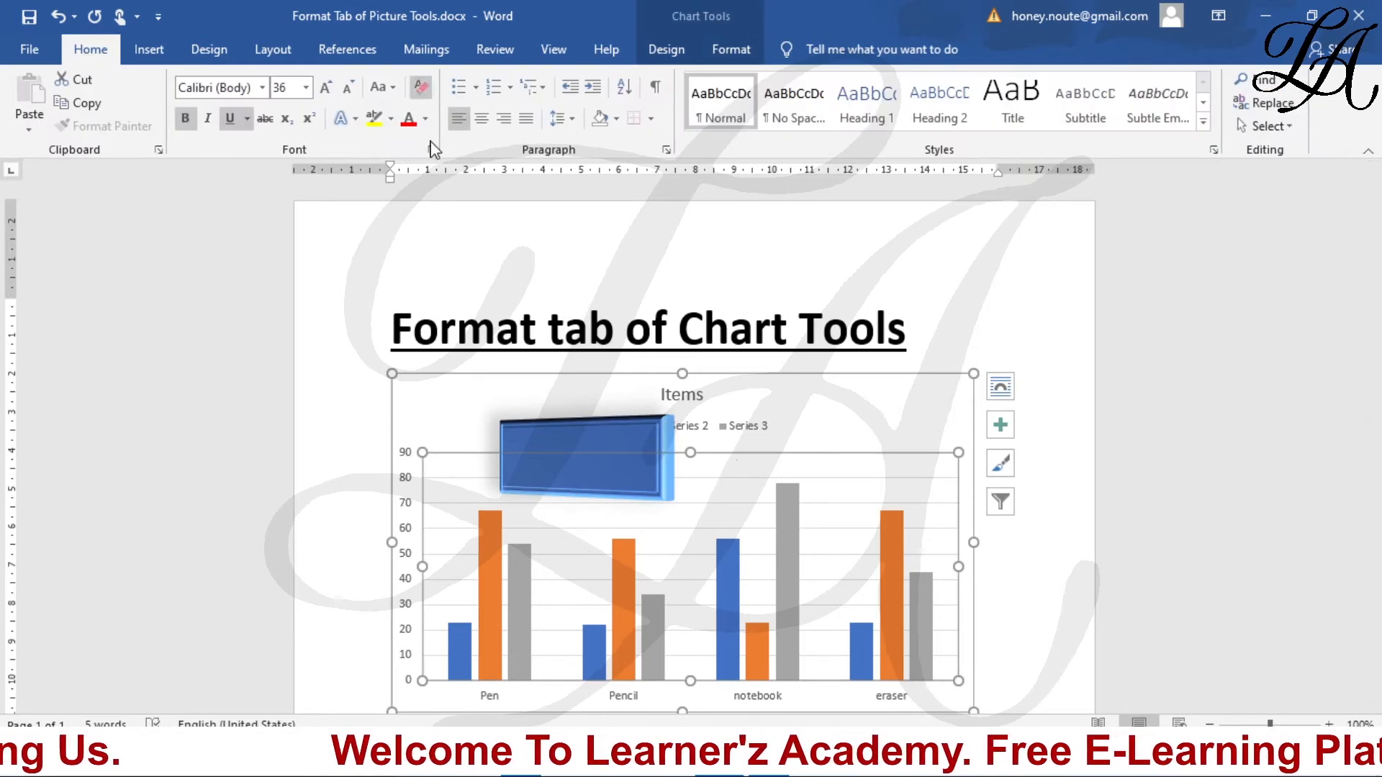
Give the rectangle a Perspective shadow that falls below the shape
left_click(531, 473)
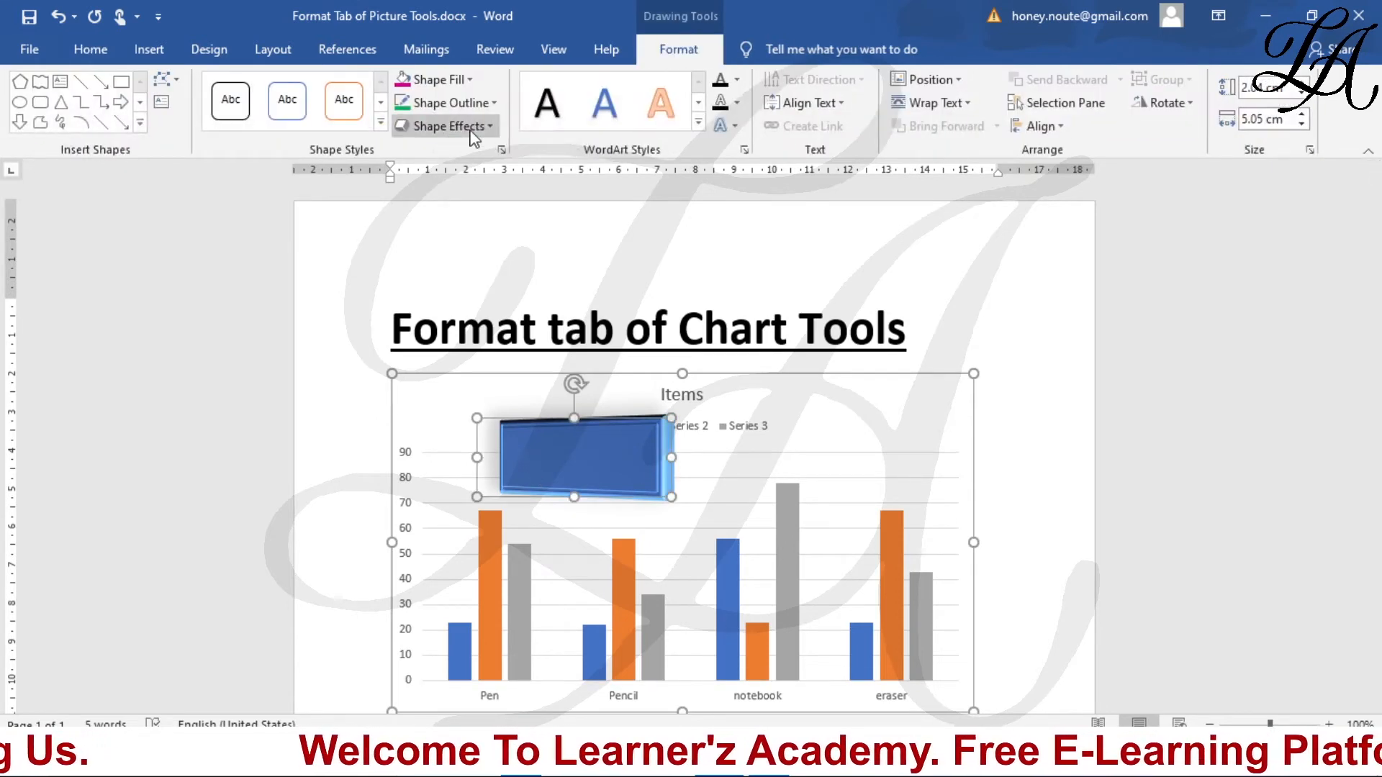
left_click(442, 126)
mouse_move(469, 218)
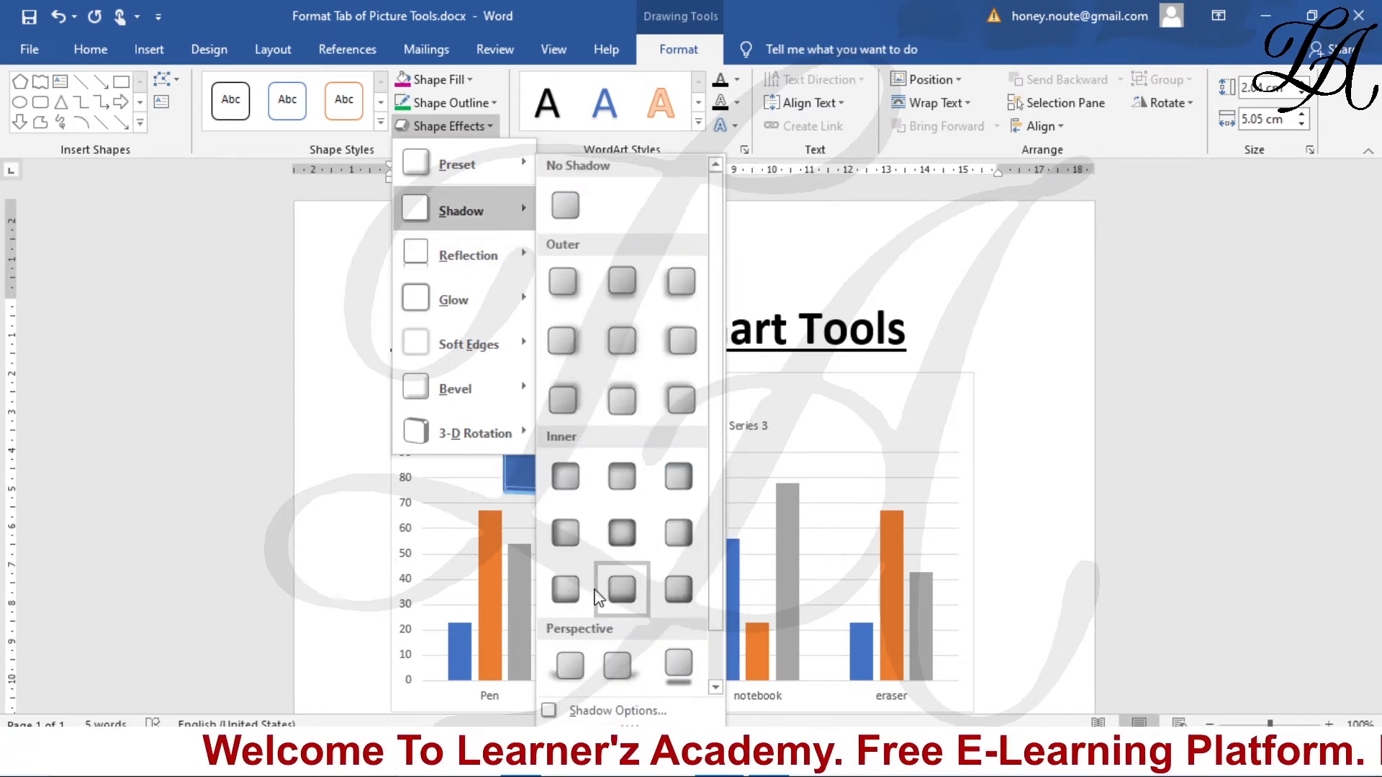
left_click(688, 680)
left_click(730, 438)
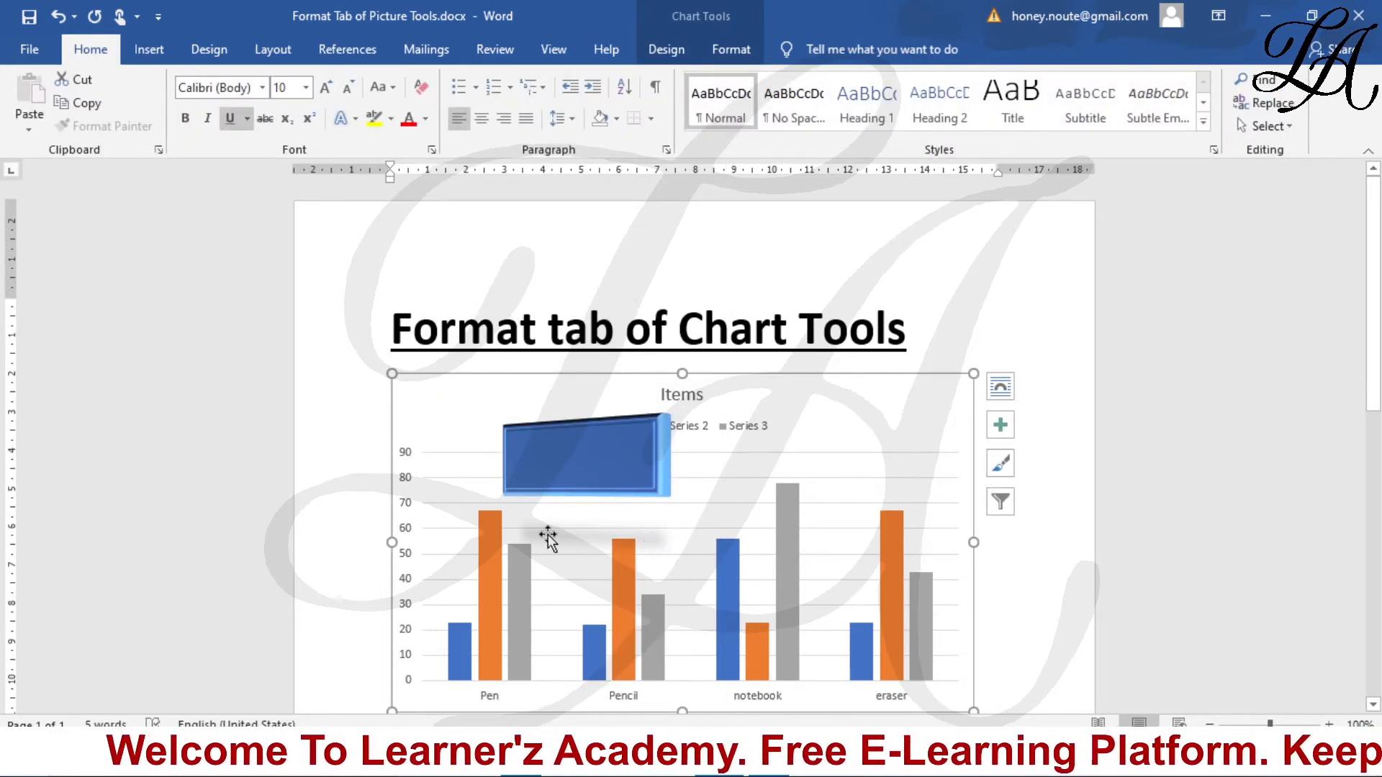
Apply the first Parallel 3-D rotation in the third row of presets to the rectangle
double_click(558, 478)
left_click(450, 126)
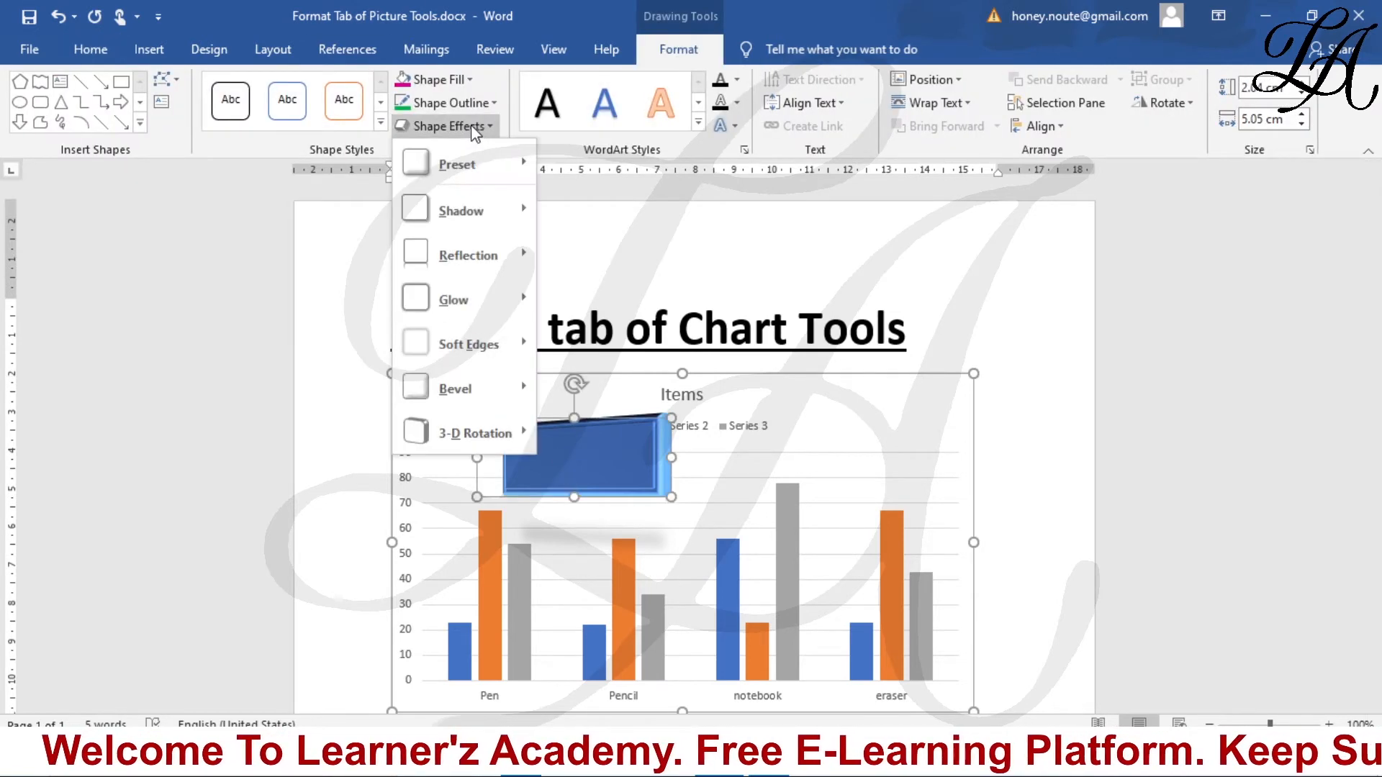
mouse_move(484, 434)
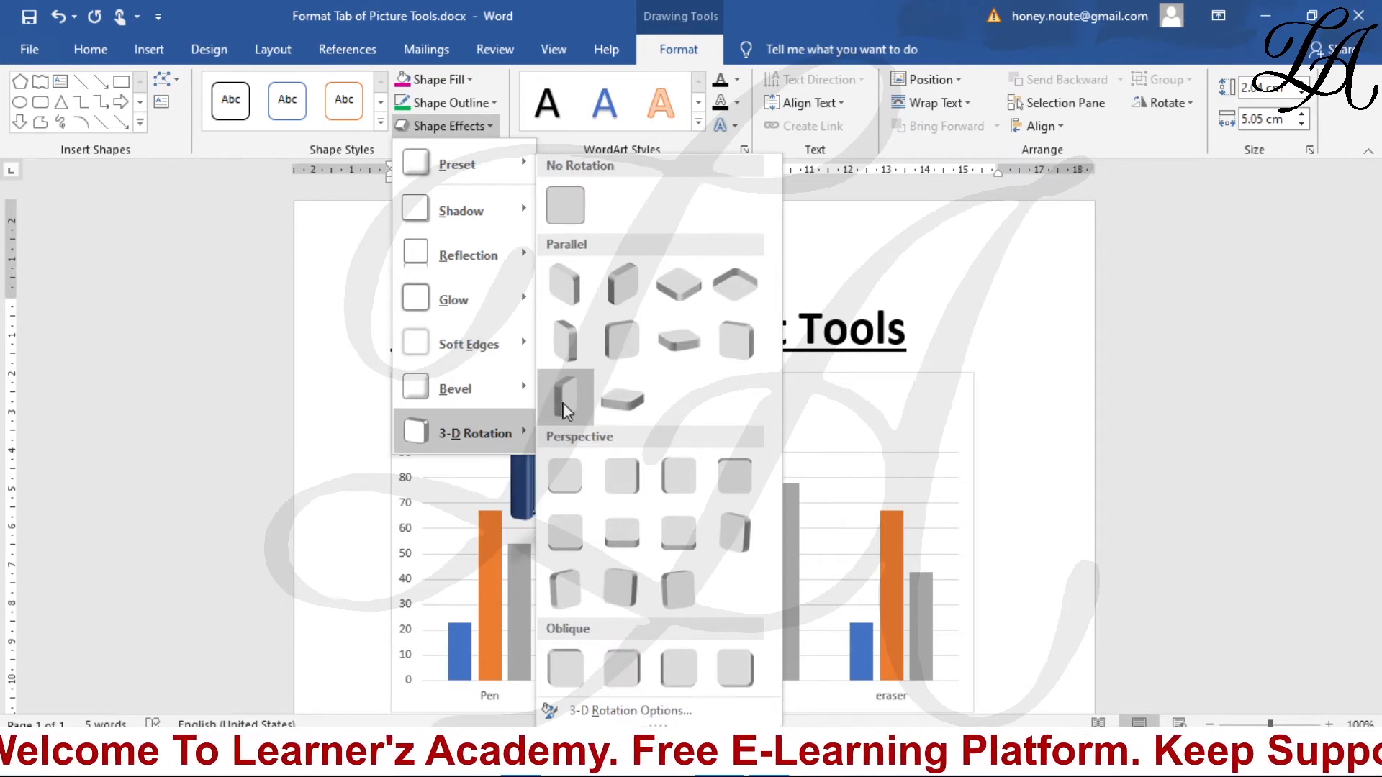
left_click(563, 404)
left_click(746, 466)
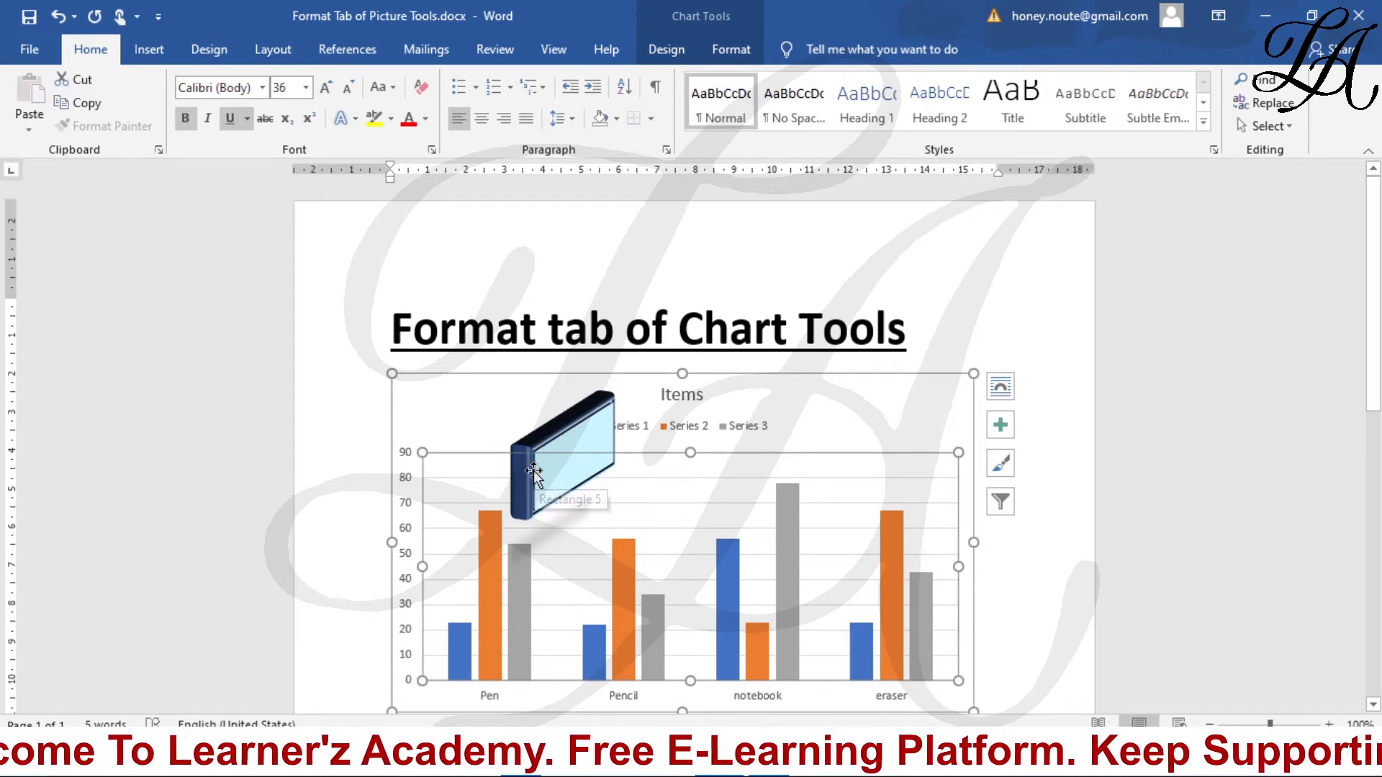
Delete the 3-D rotated rectangle from the chart
double_click(538, 472)
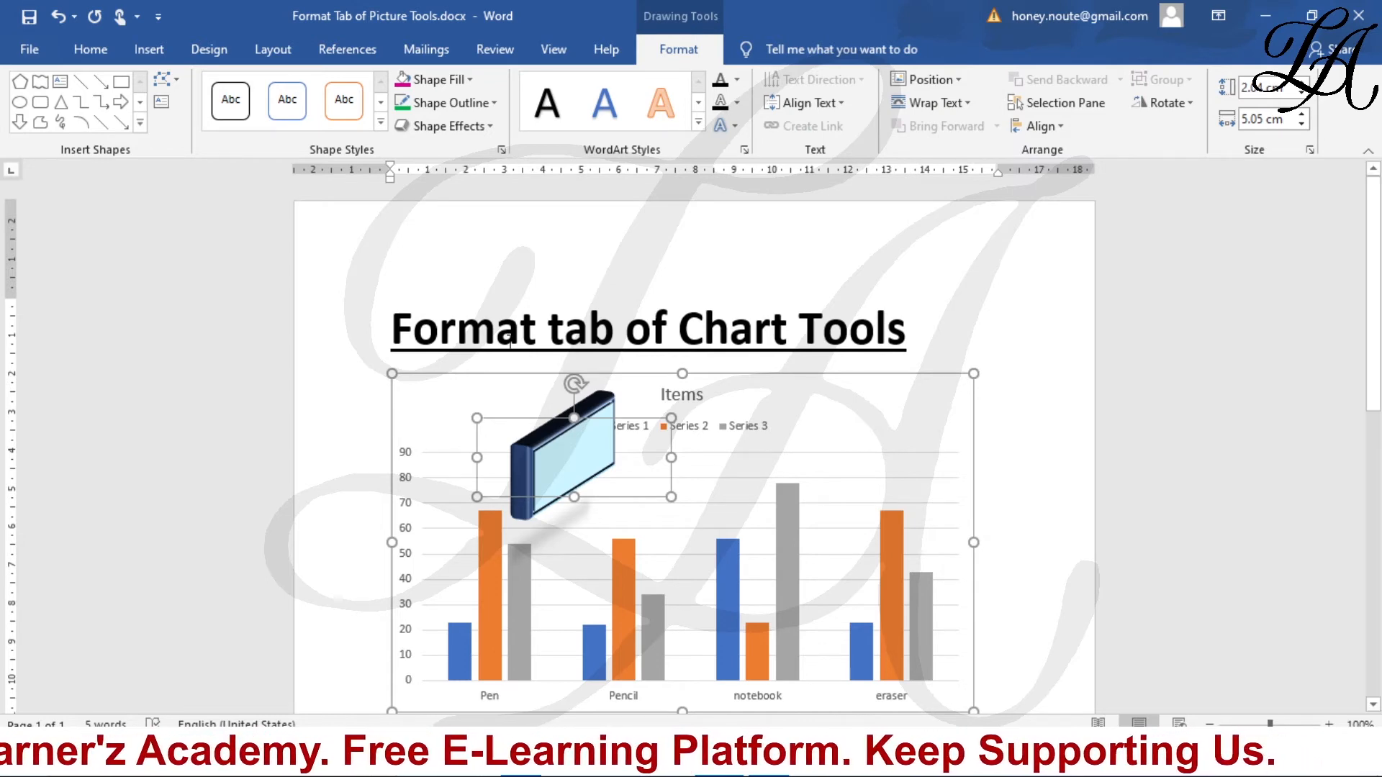
left_click(700, 452)
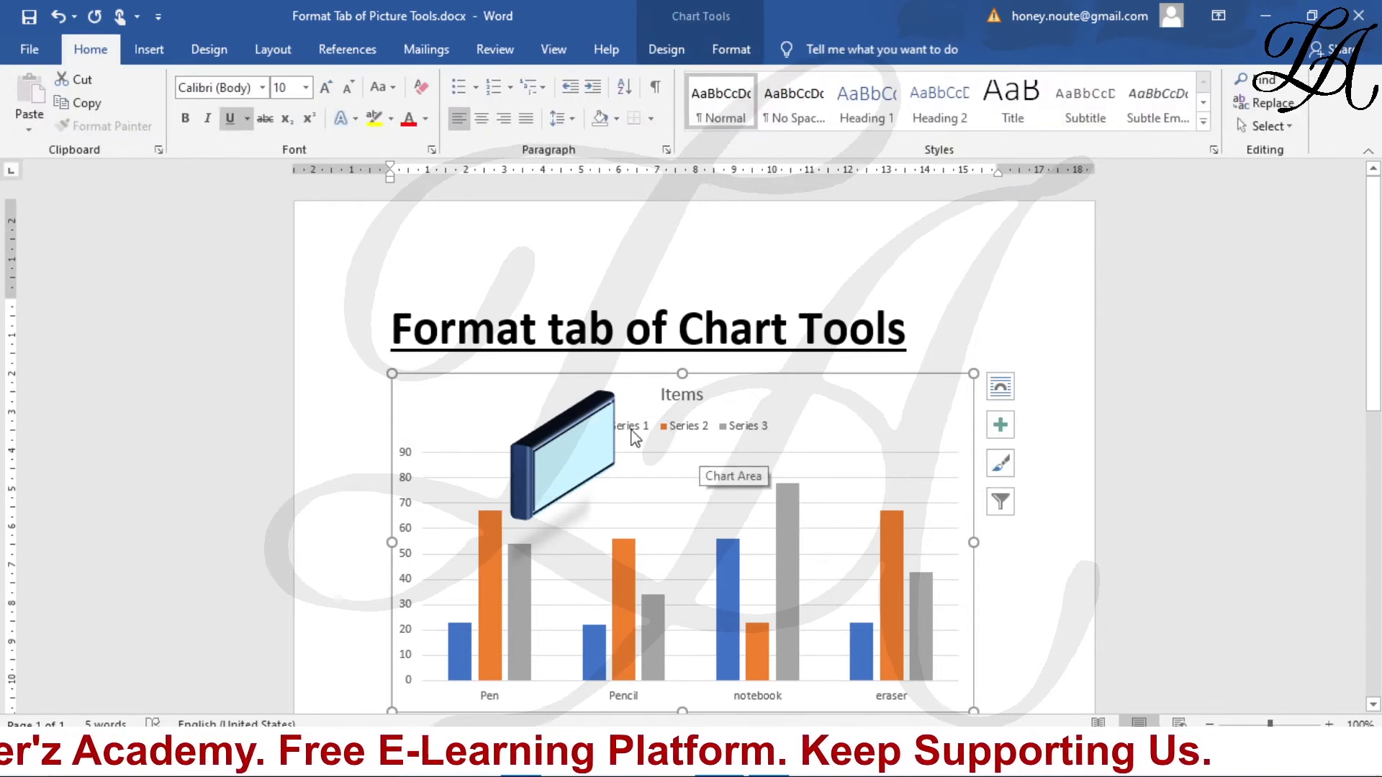
left_click(560, 457)
key("Delete")
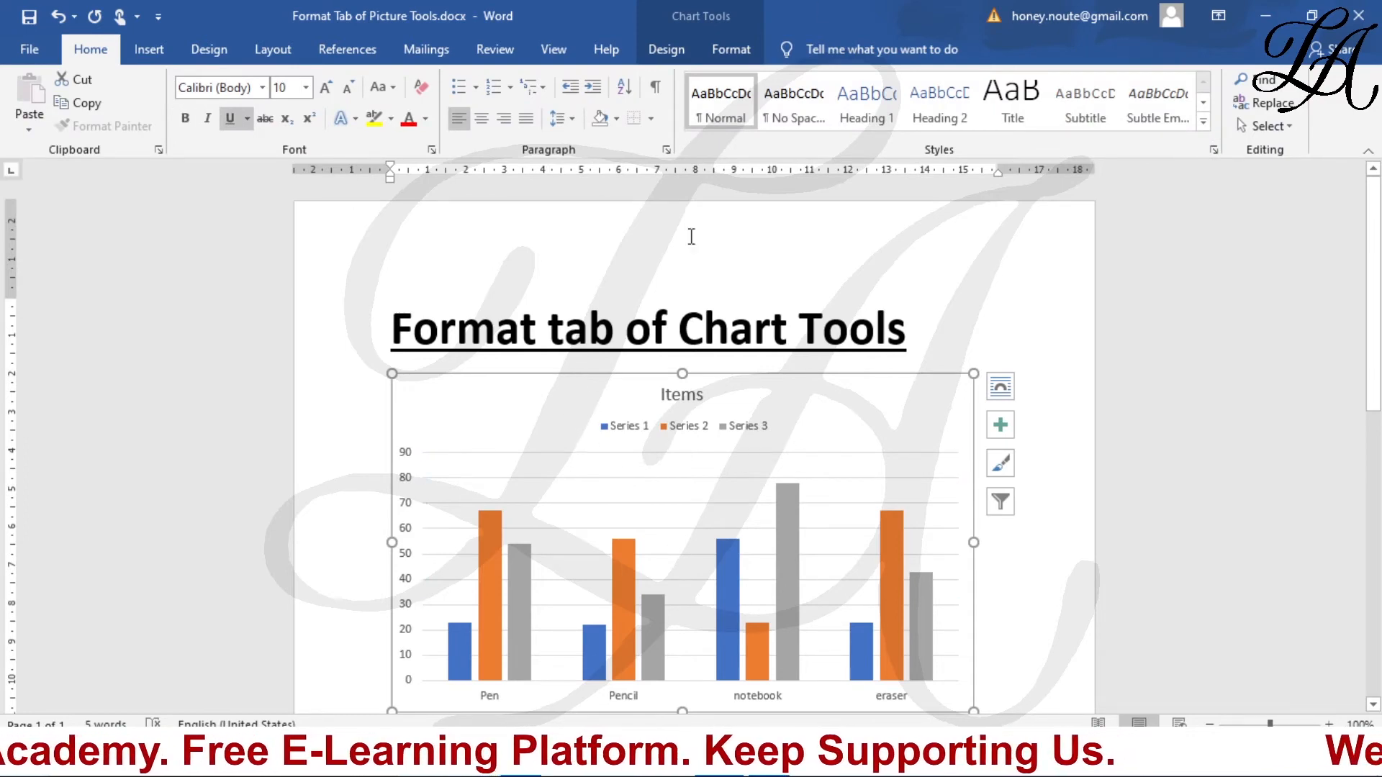
Apply the second WordArt style, with blue letters, to the chart title Items
left_click(726, 53)
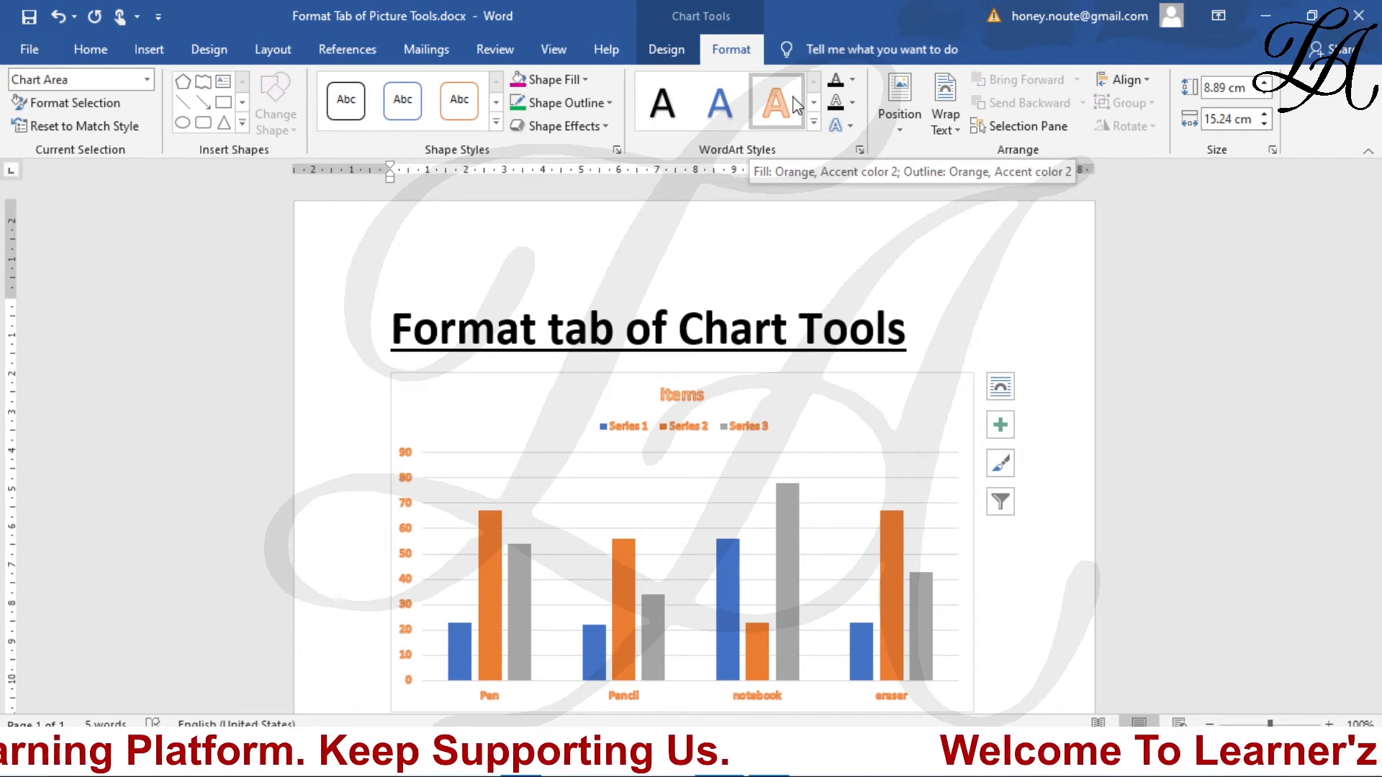
left_click(682, 396)
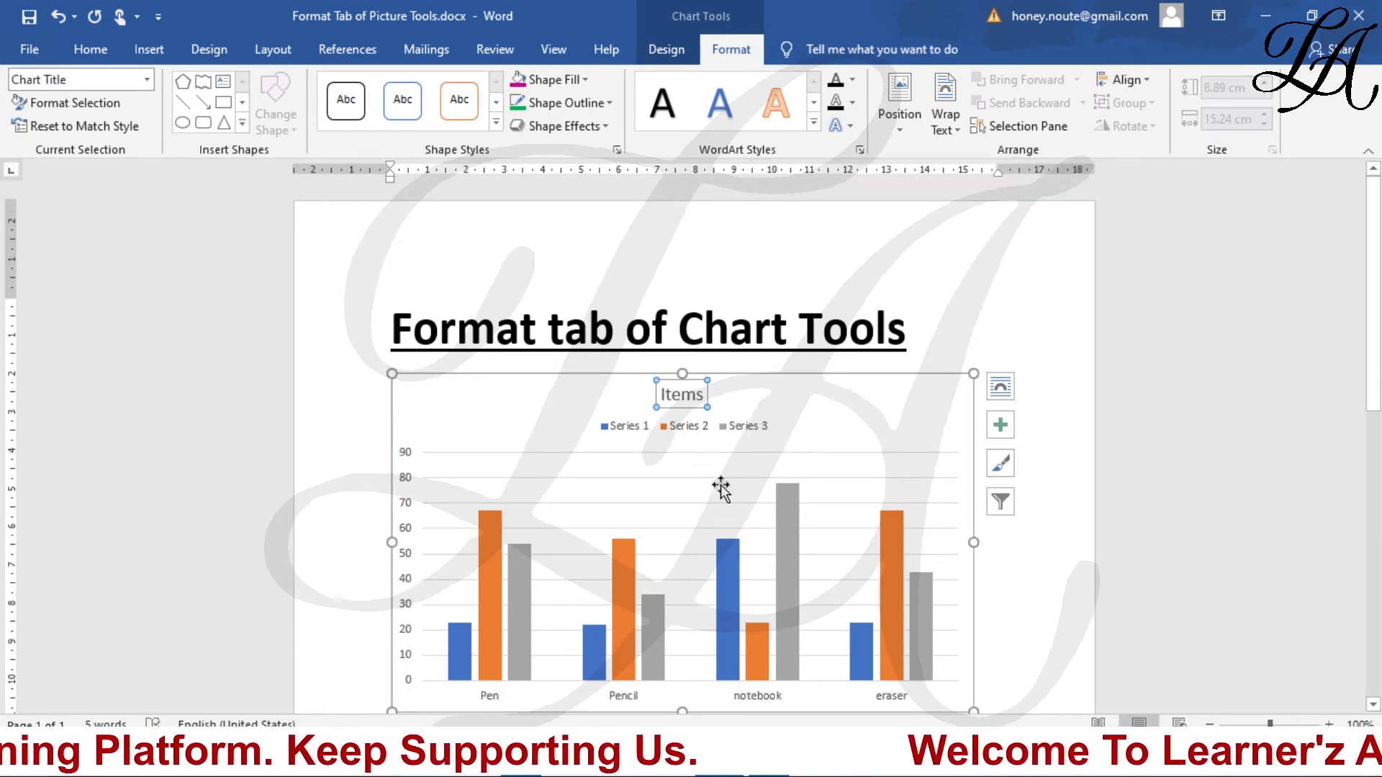
left_click(738, 112)
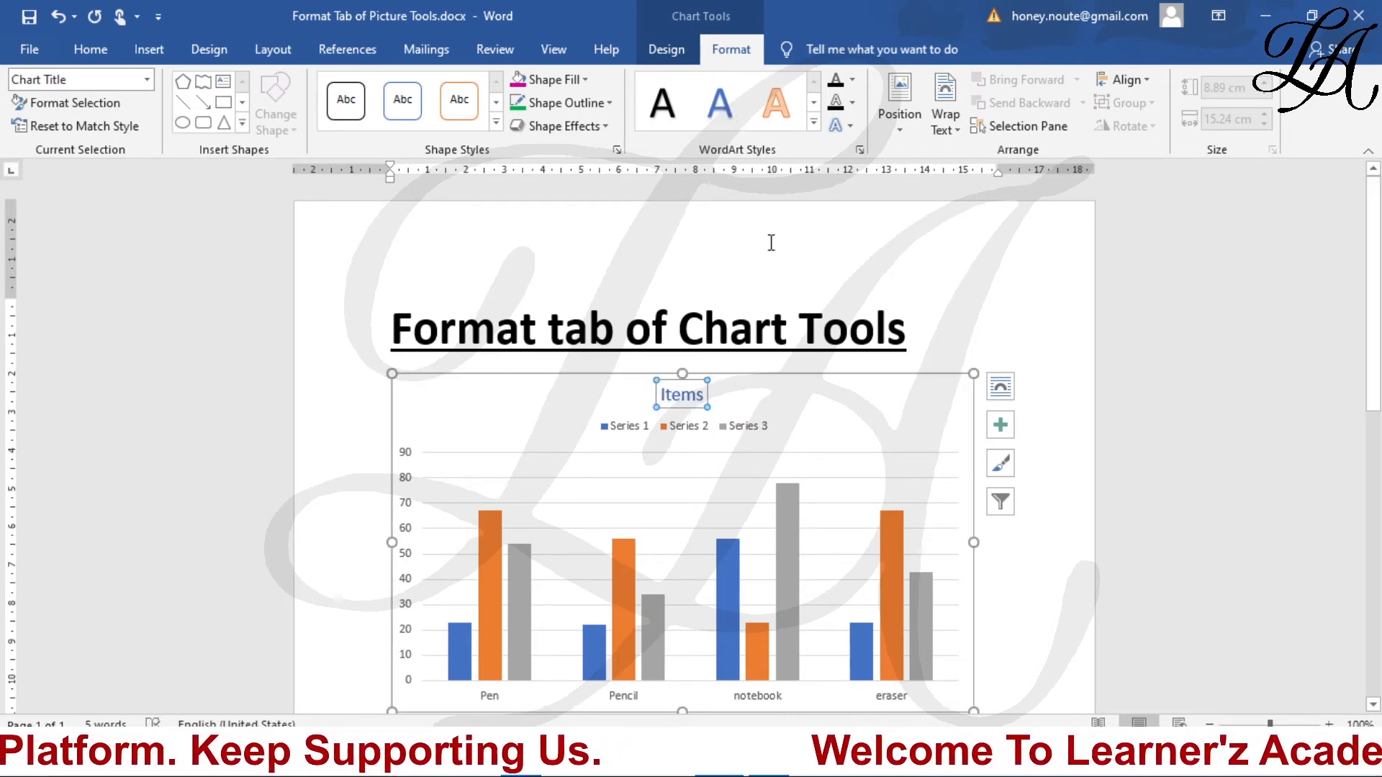
left_click(814, 123)
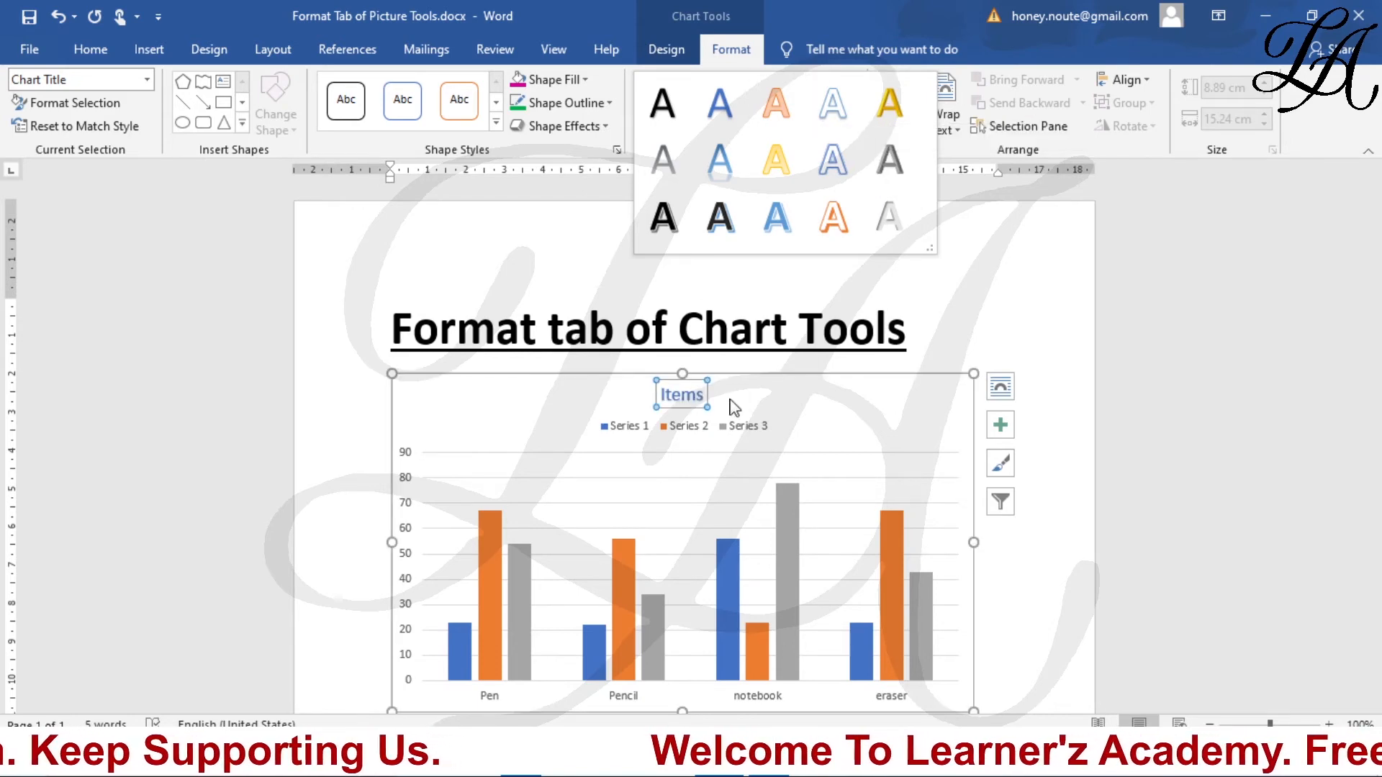
key("Escape")
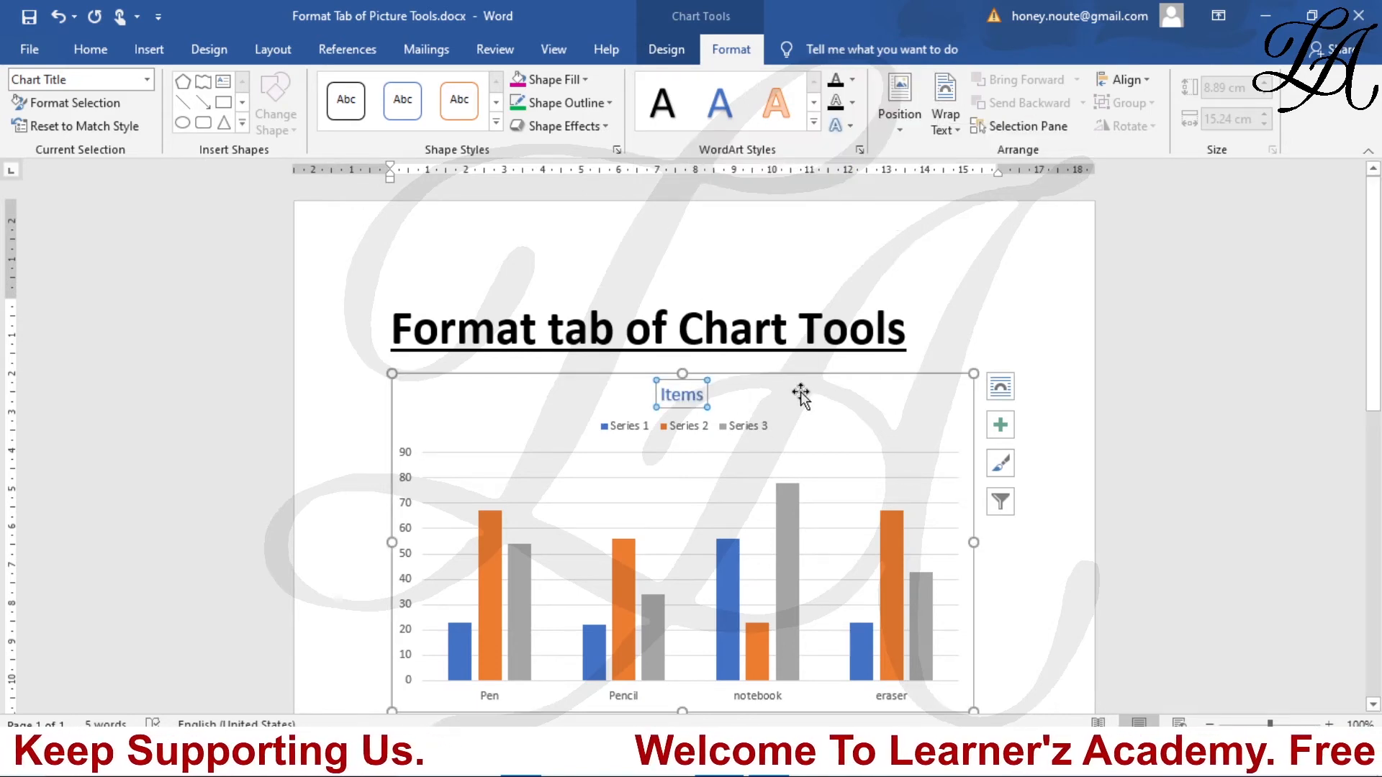
Fill the chart title's text with the custom purple RGB 120, 103, 161 (#7867A1)
left_click(854, 79)
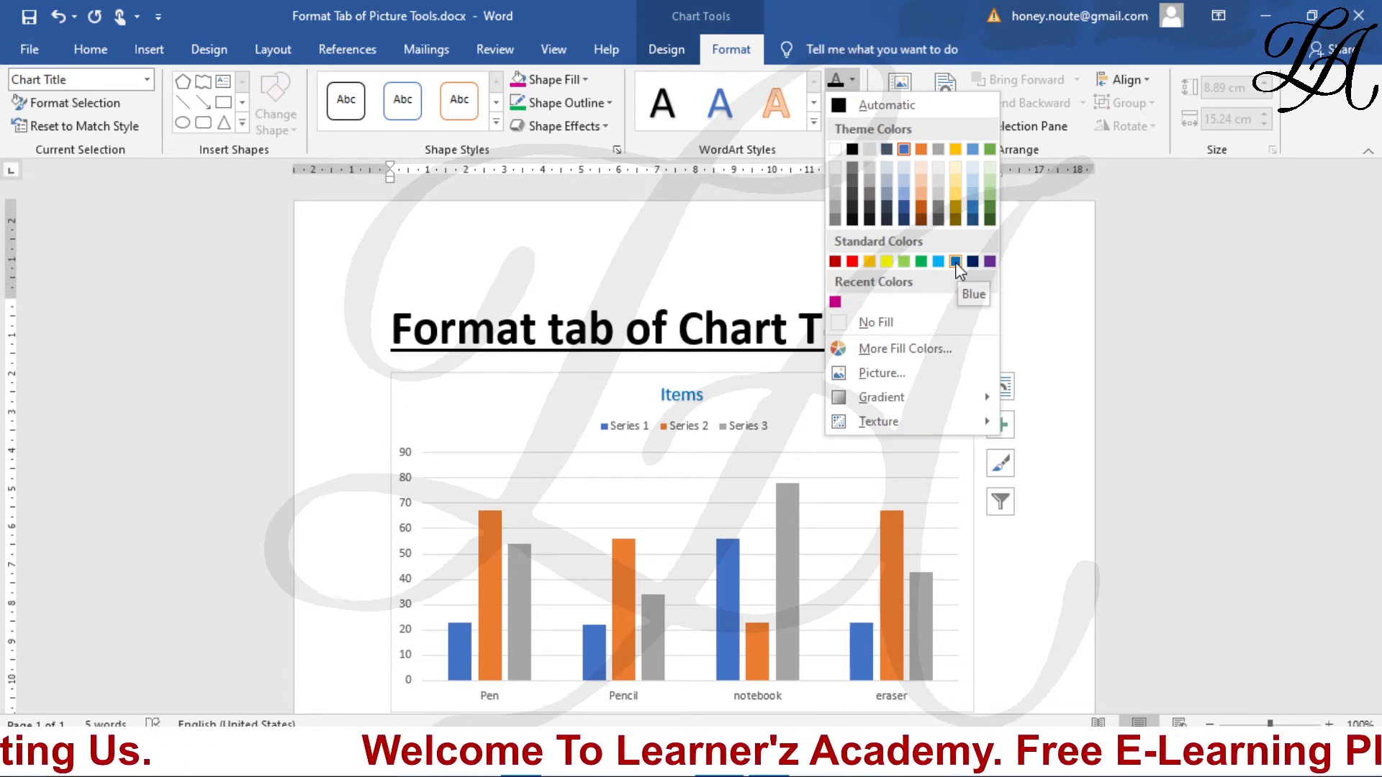
left_click(920, 356)
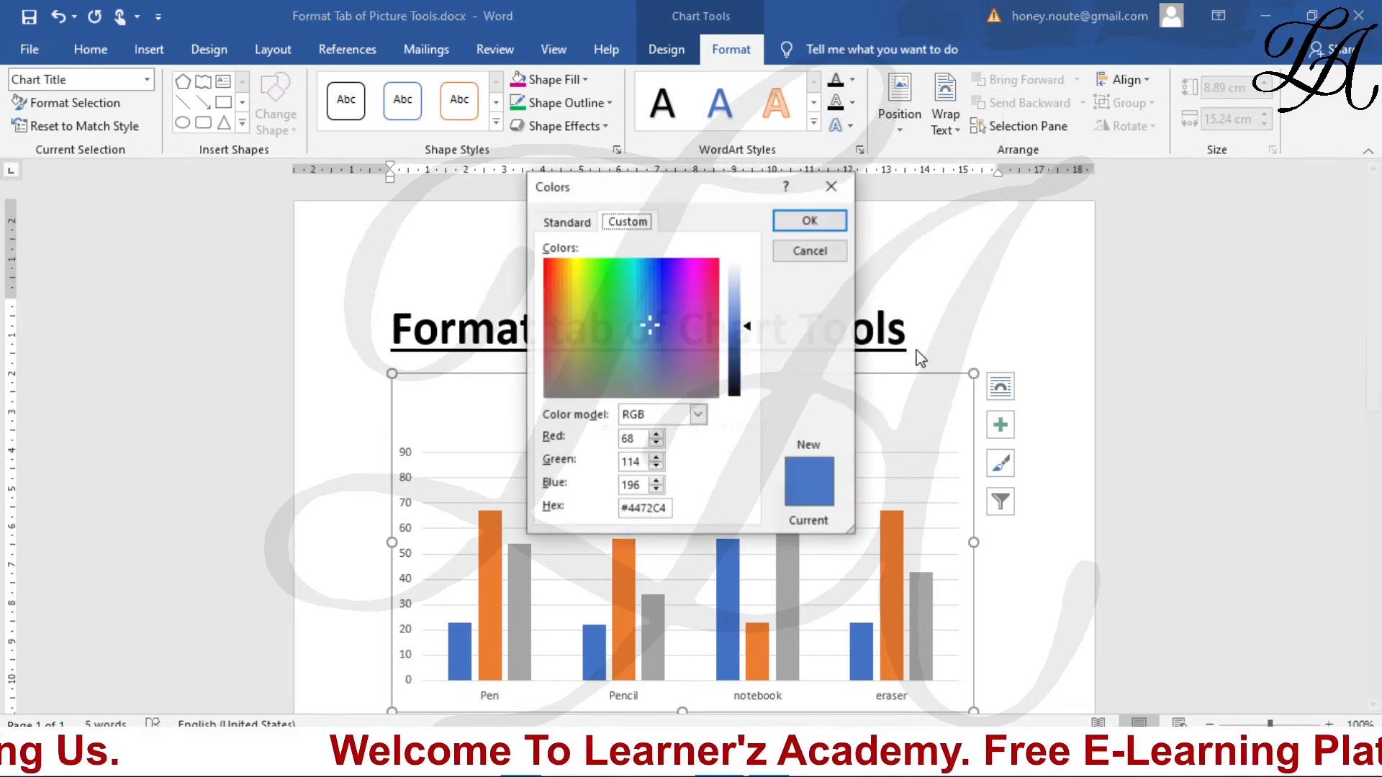
left_click(685, 289)
left_click(668, 363)
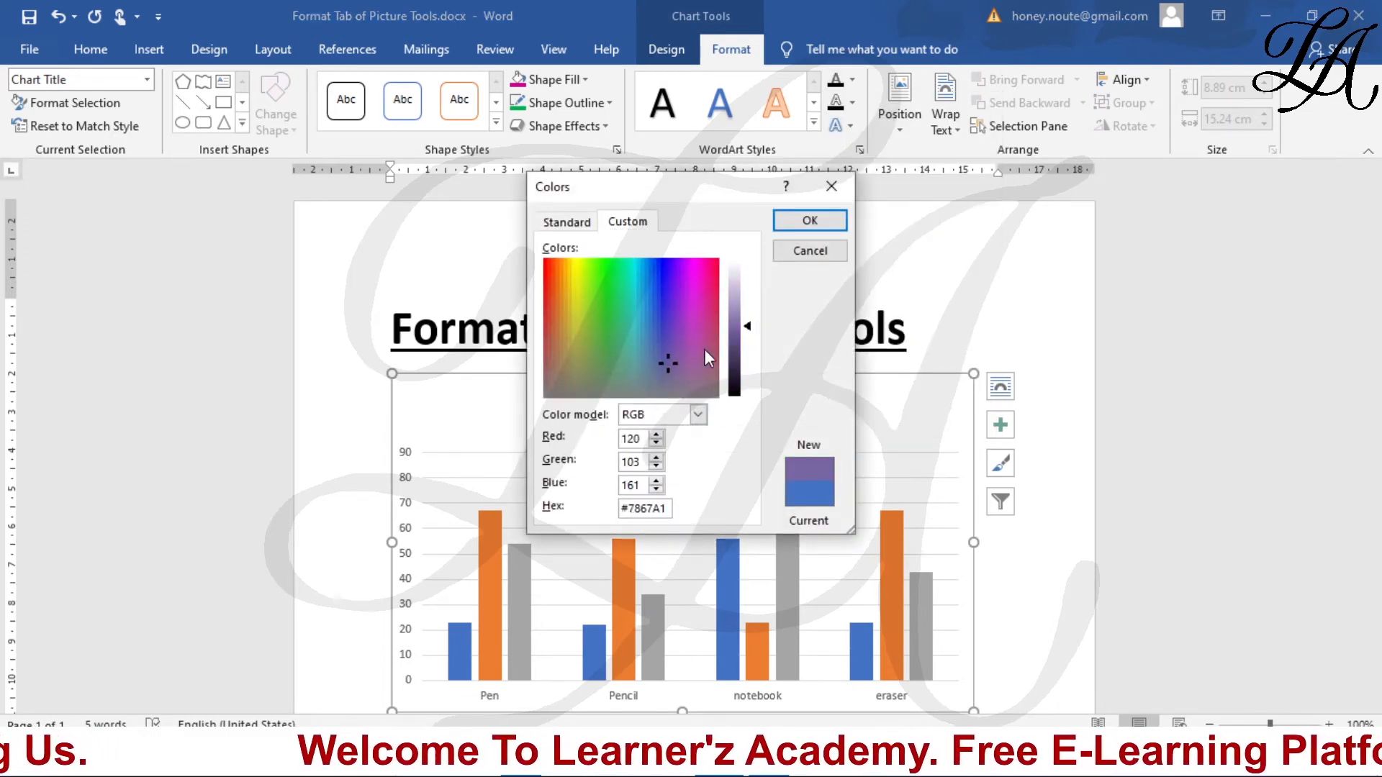
left_click(810, 221)
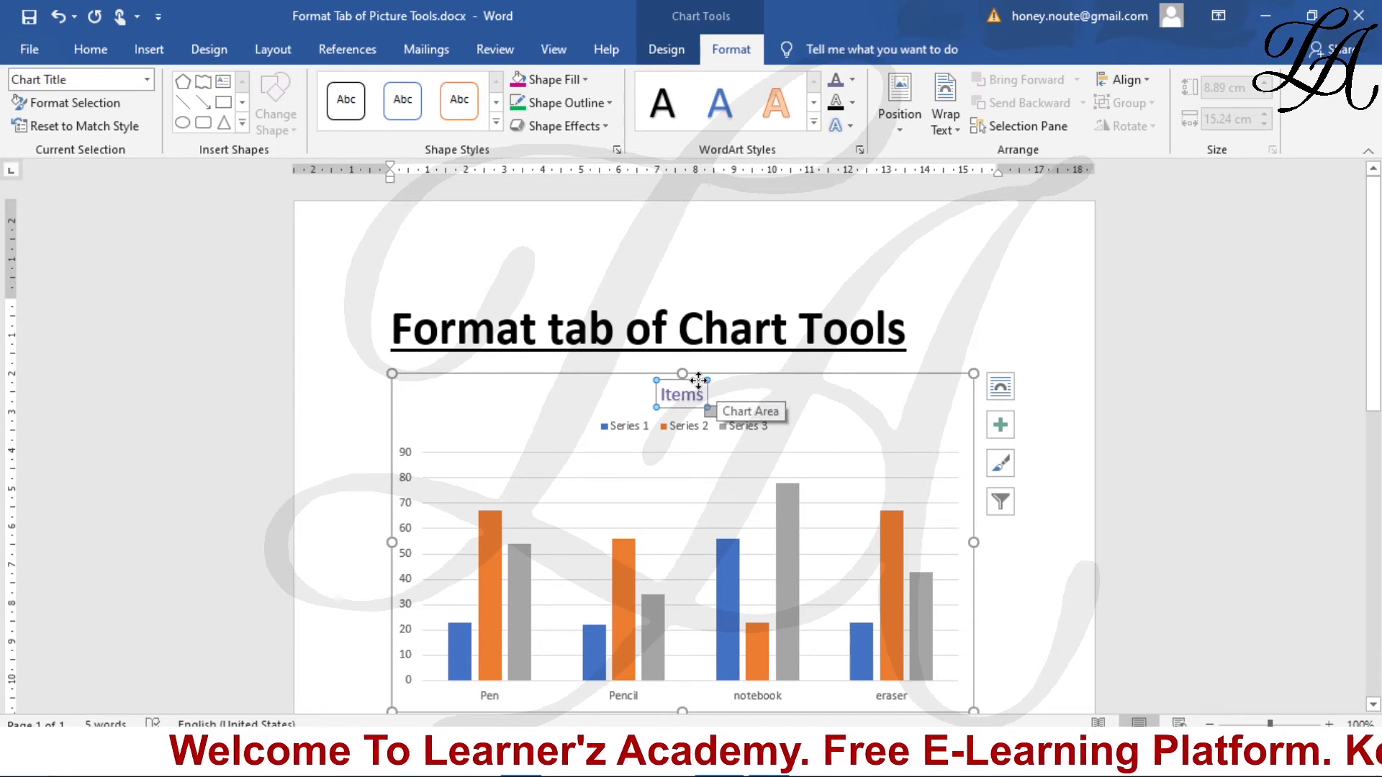
Set the text outline weight of the chart title Items to 4½ pt
left_click(693, 393)
left_click(698, 385)
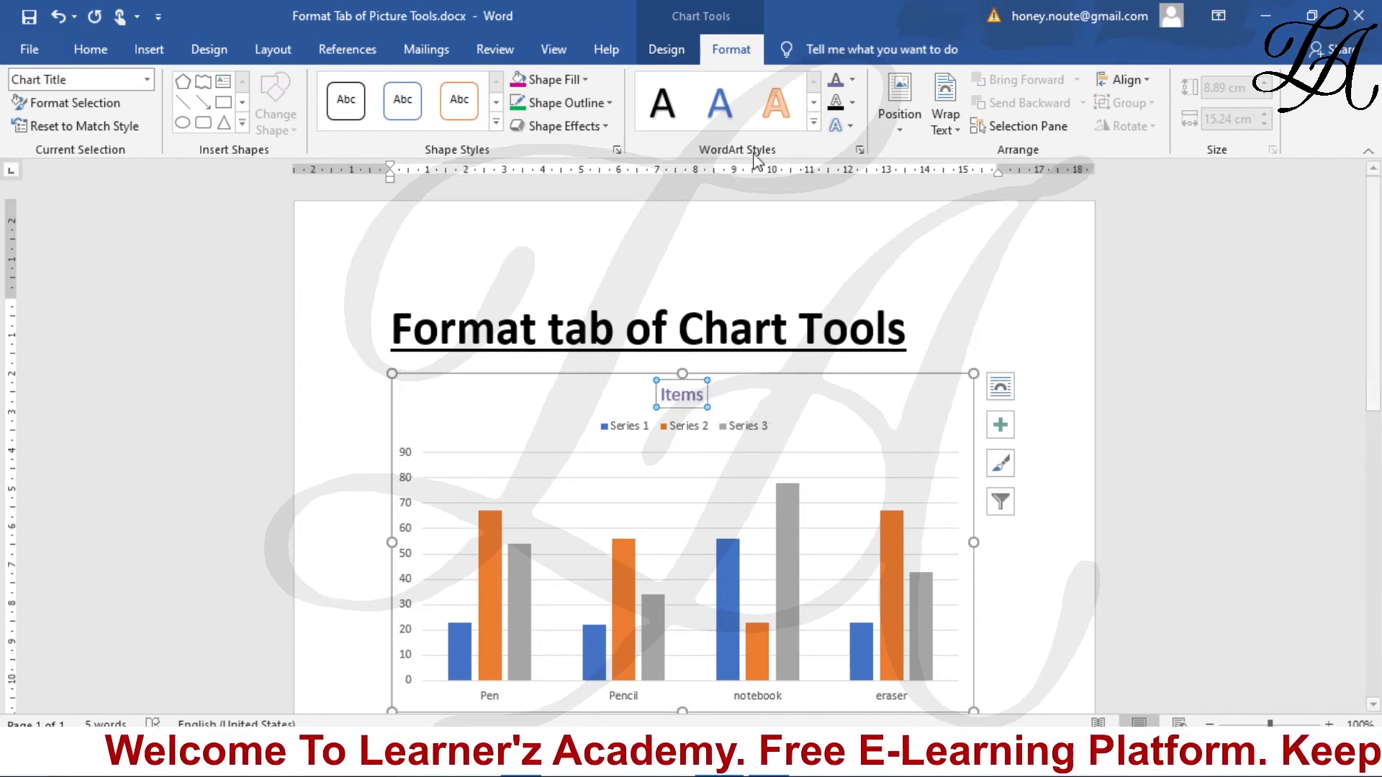
left_click(851, 107)
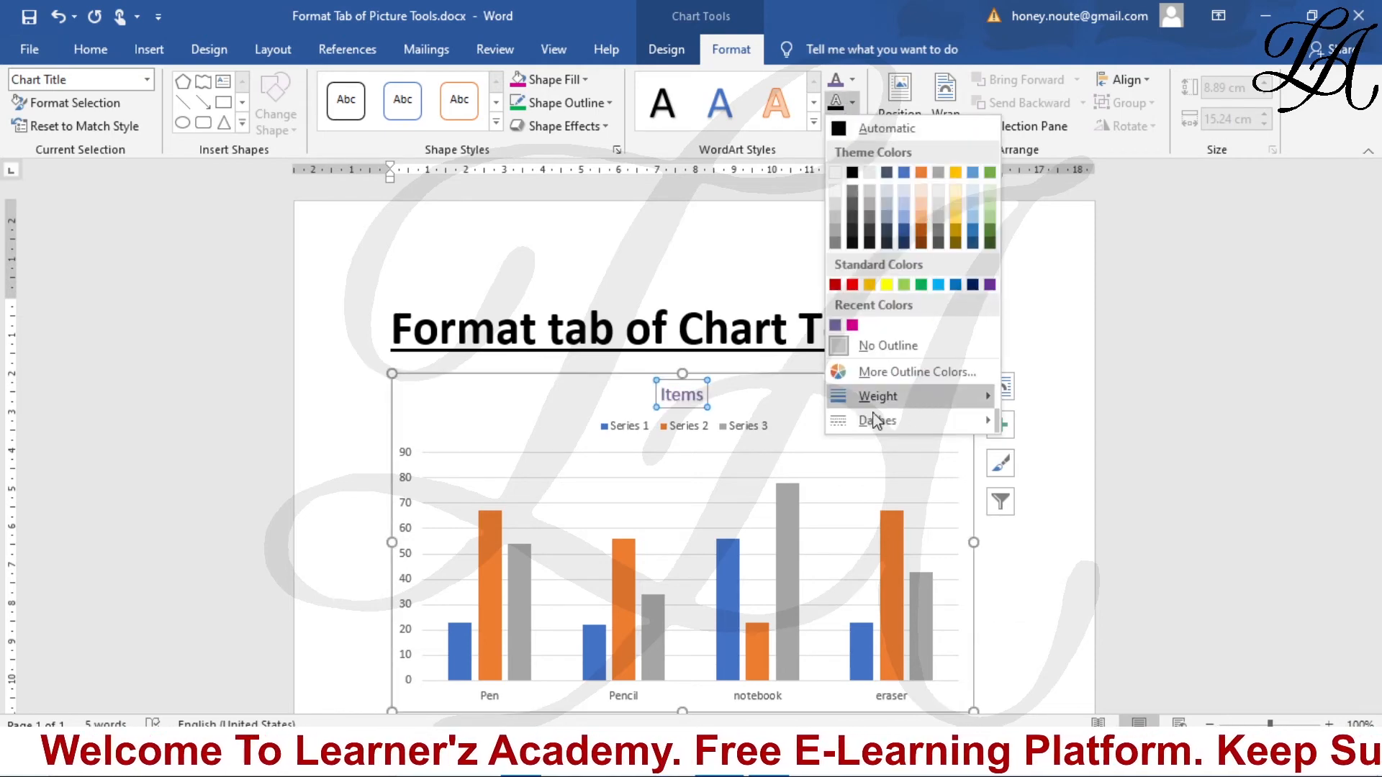
mouse_move(892, 403)
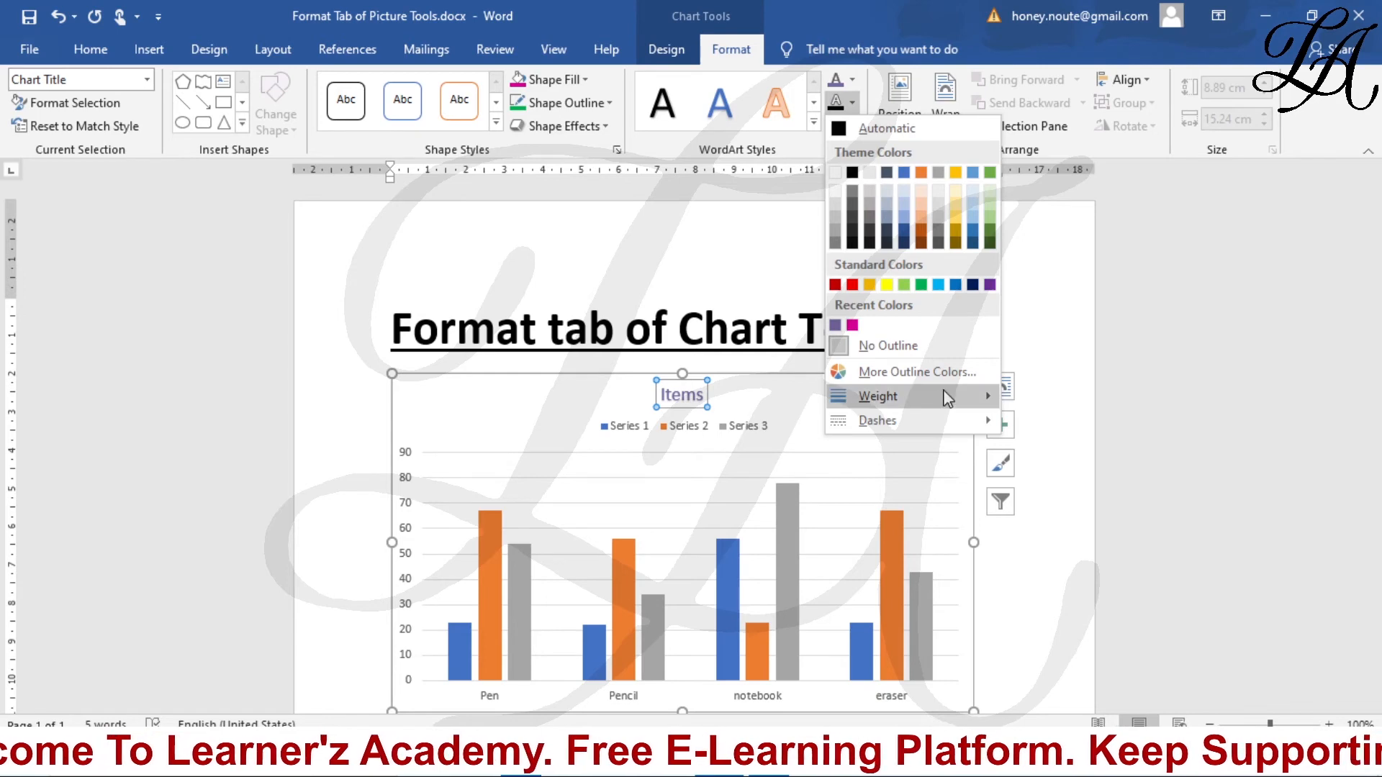
mouse_move(943, 395)
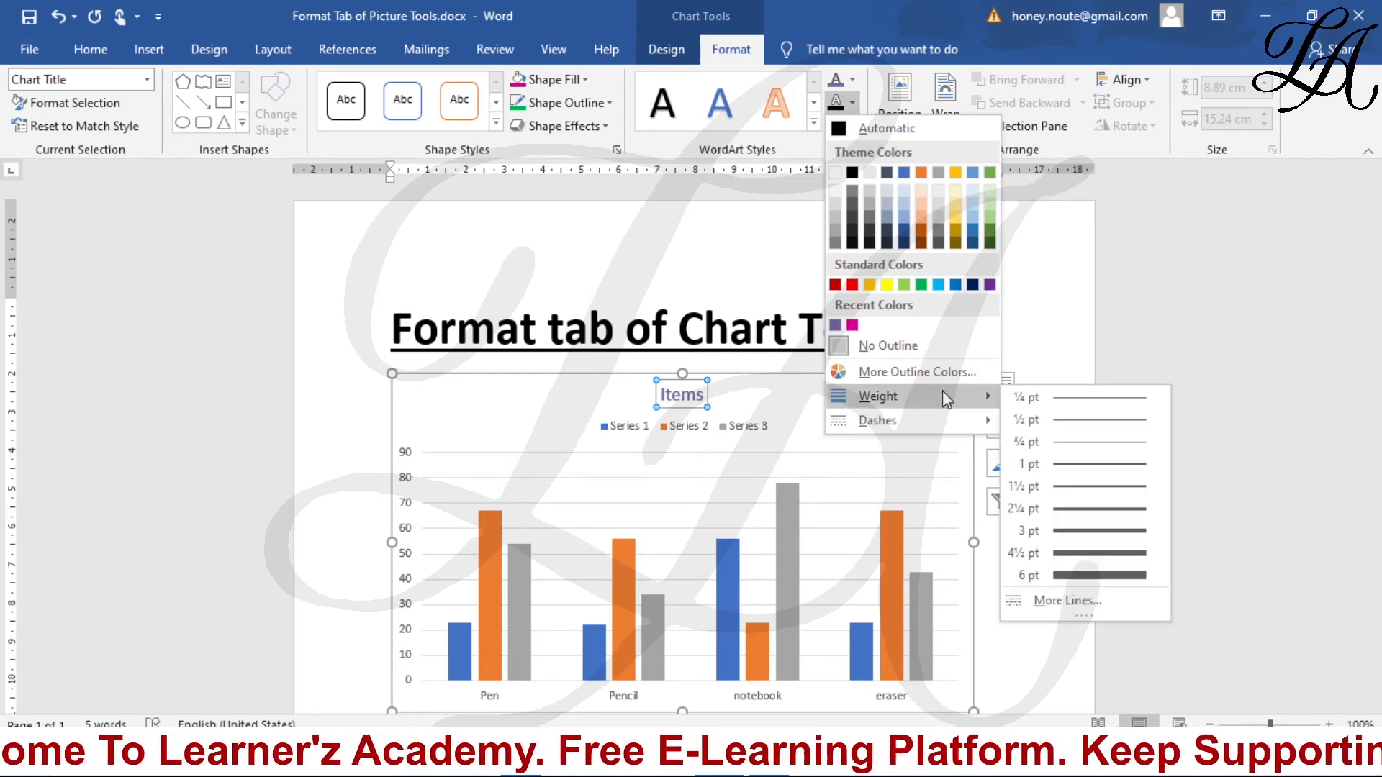
left_click(1078, 552)
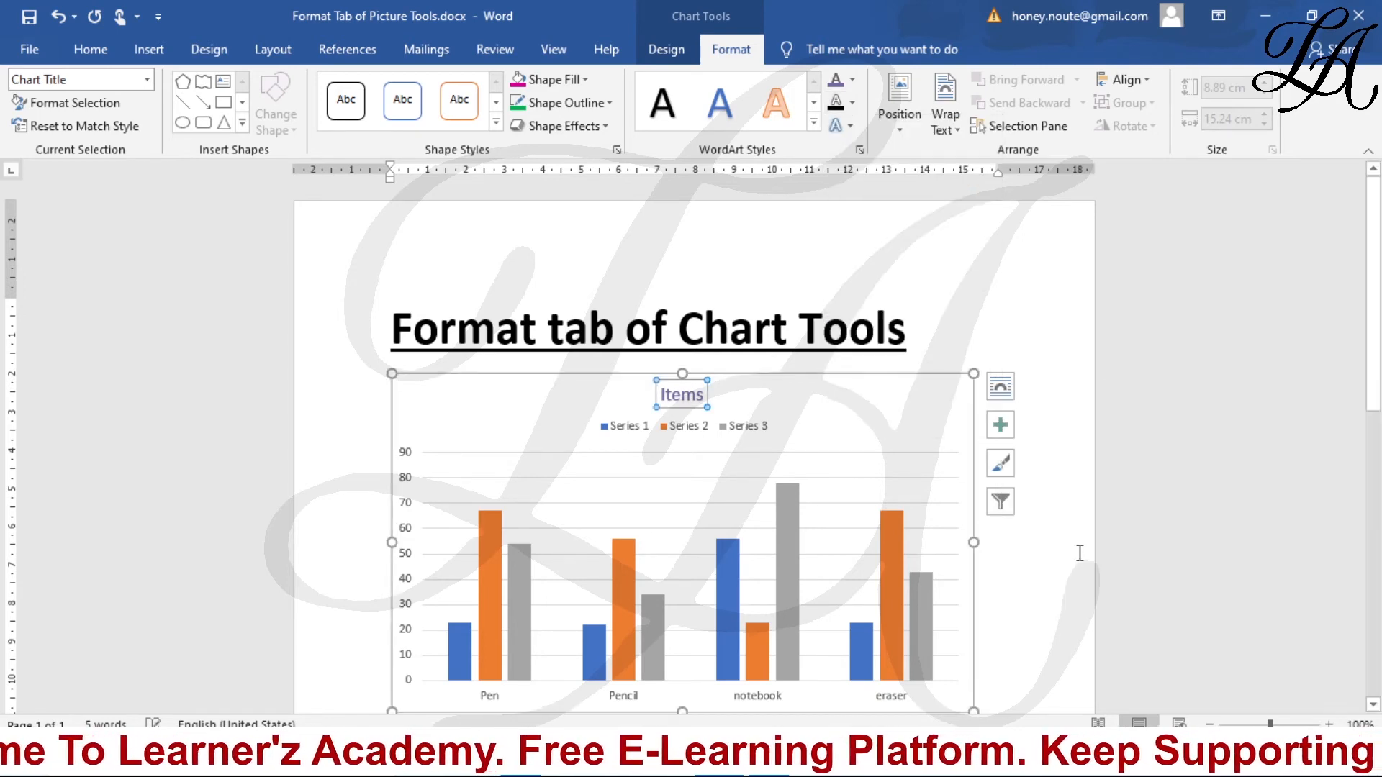
Apply the gold glow from the last row of glow variations to all text in the chart
left_click(835, 418)
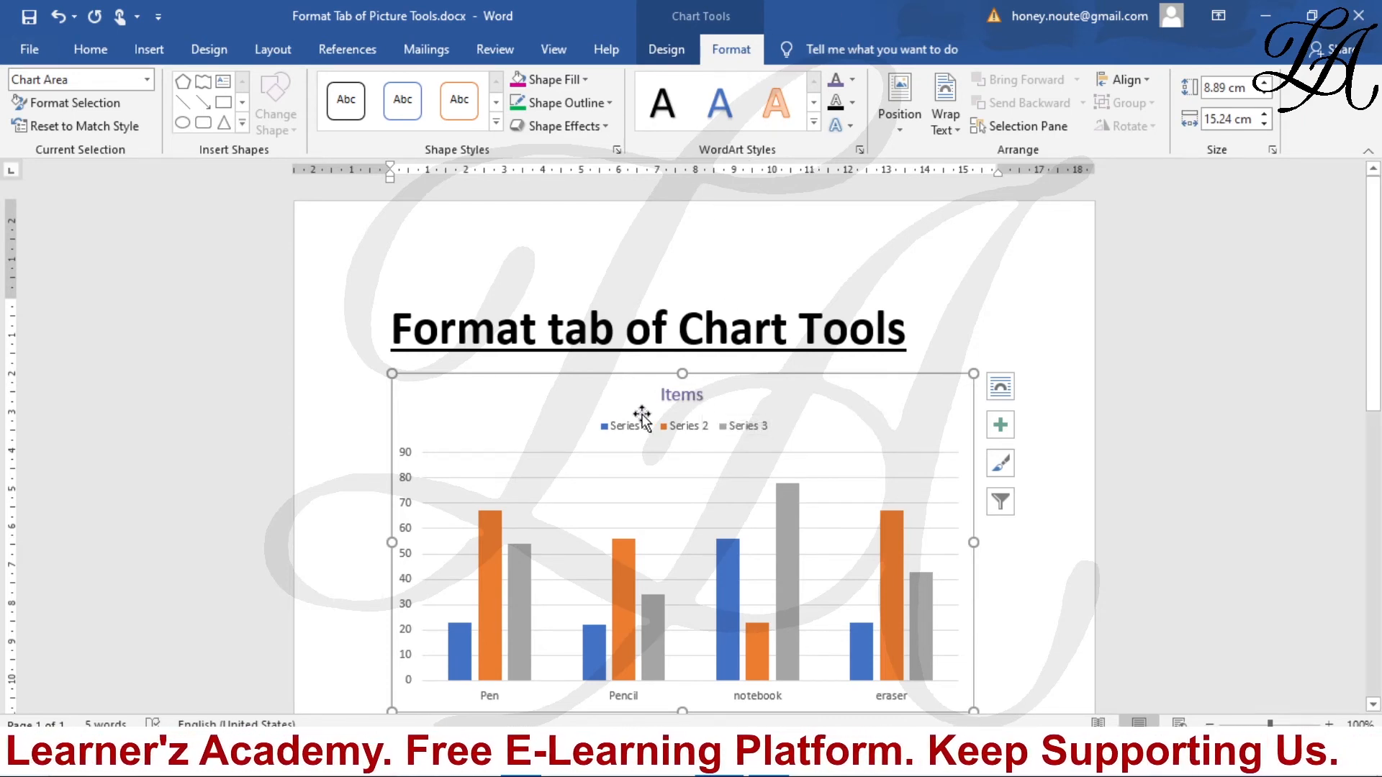
left_click(853, 130)
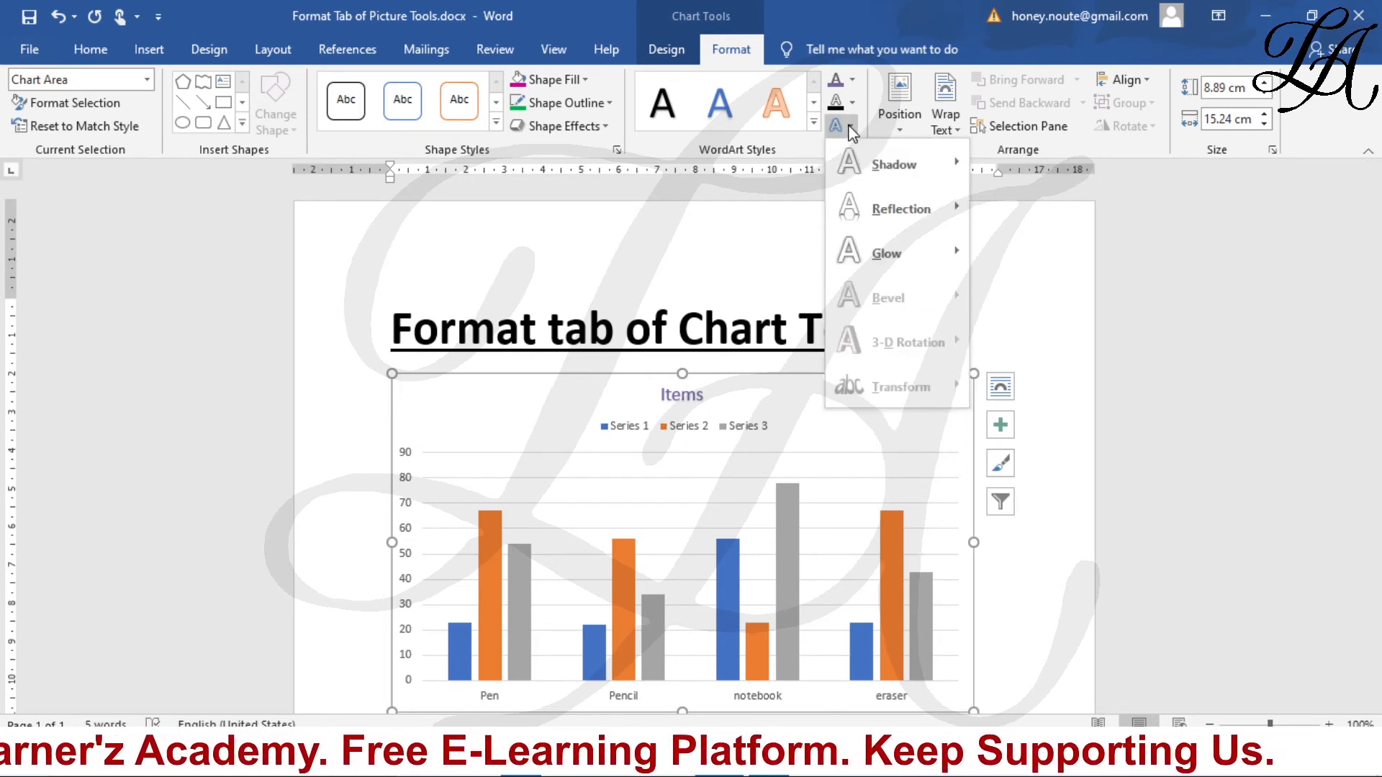
mouse_move(866, 165)
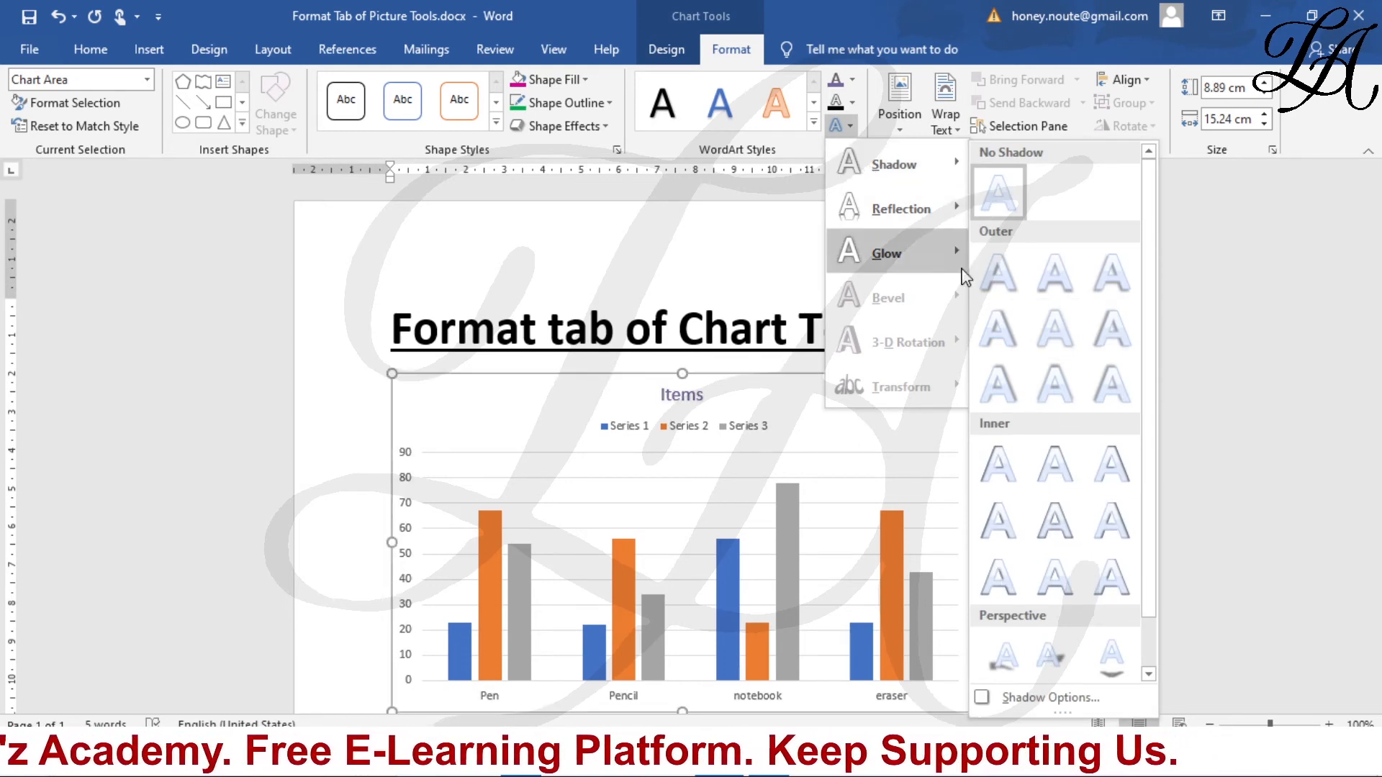
mouse_move(958, 262)
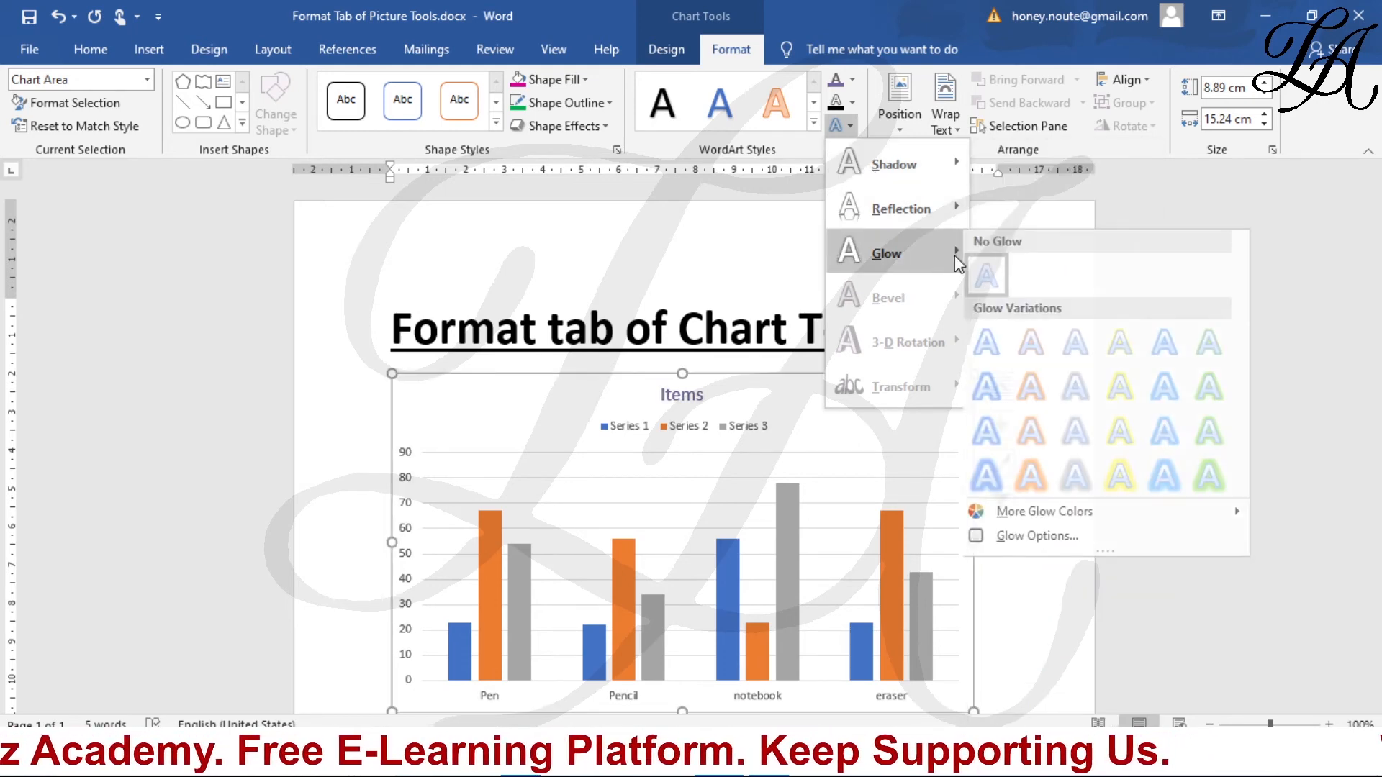
left_click(1127, 484)
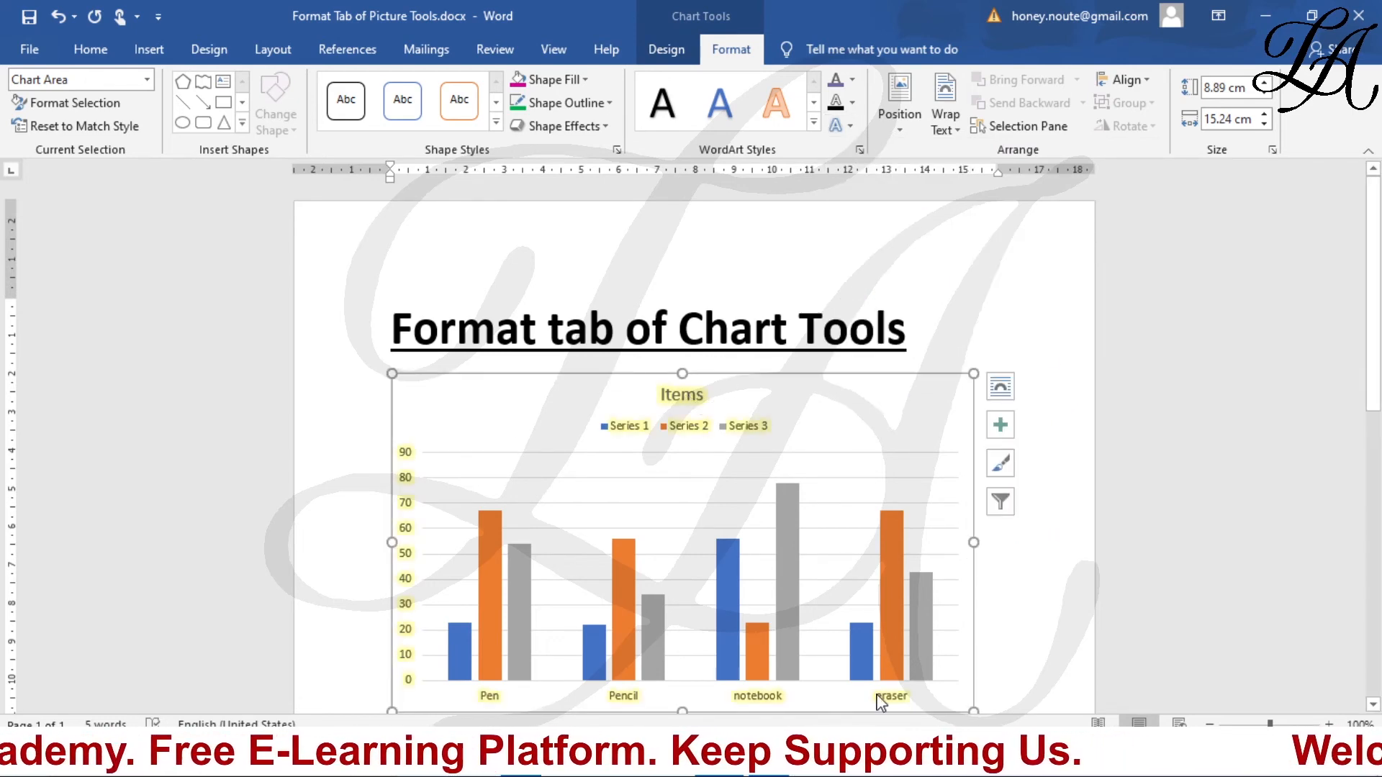
Draw a rectangle about 7 cm wide over the chart's upper-left area and enter the text hello in it
left_click(684, 471)
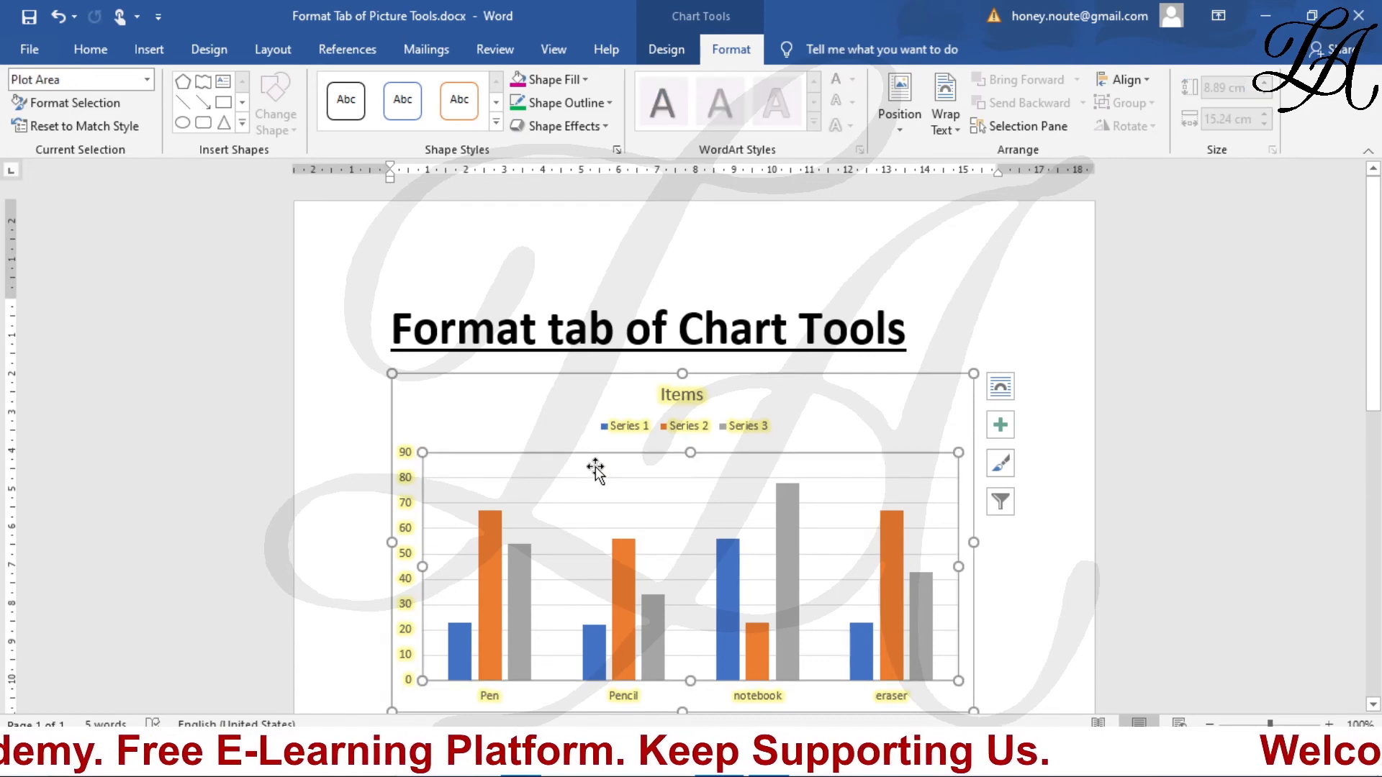
left_click(494, 391)
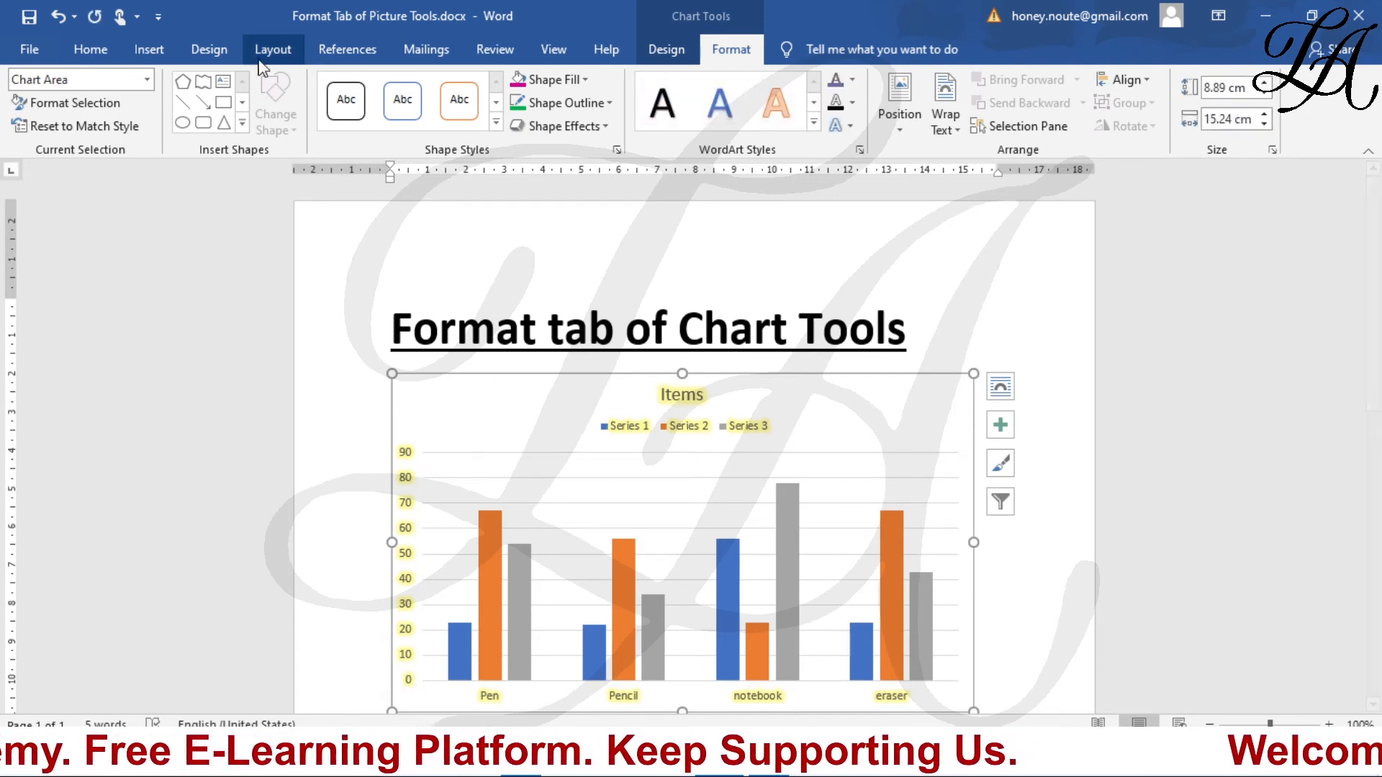
left_click(222, 104)
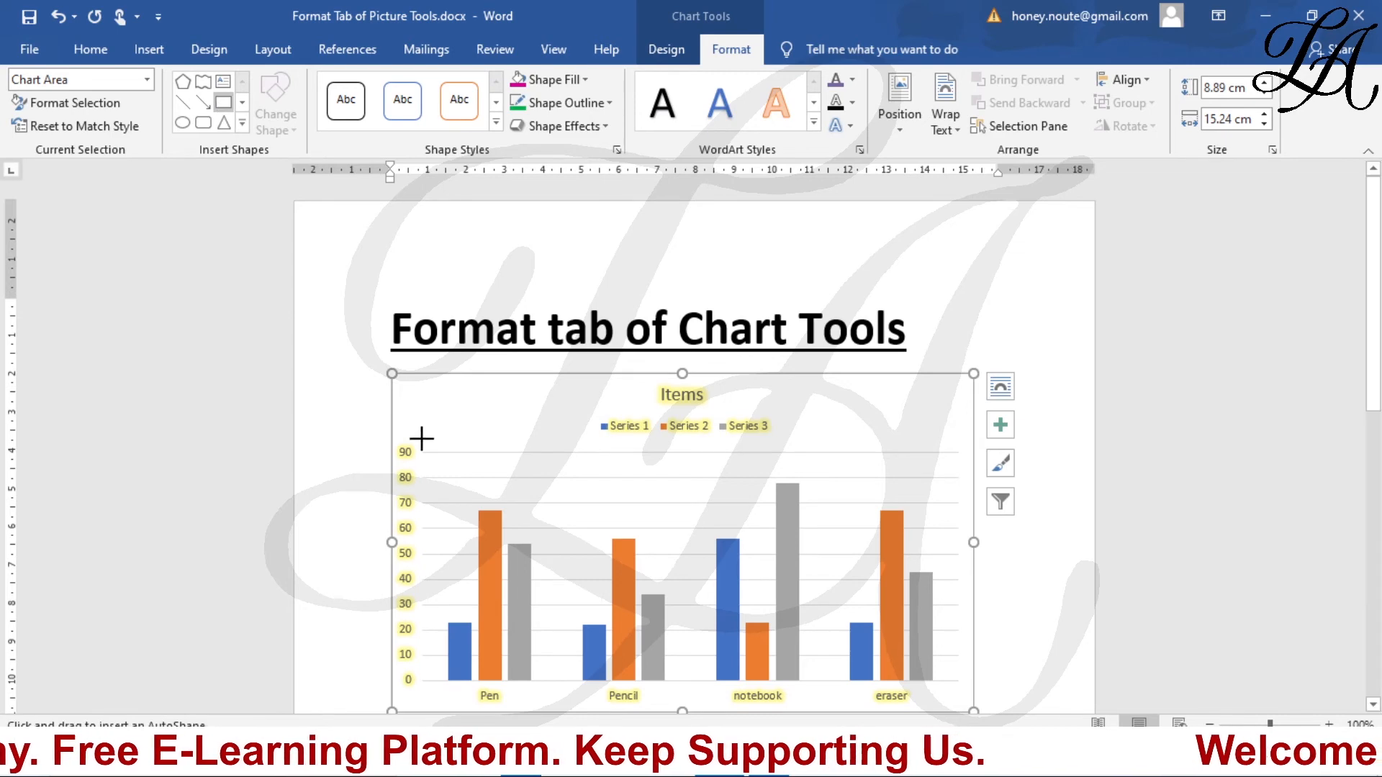
mouse_move(427, 402)
left_mouse_down()
mouse_move(682, 448)
mouse_move(694, 492)
left_mouse_up()
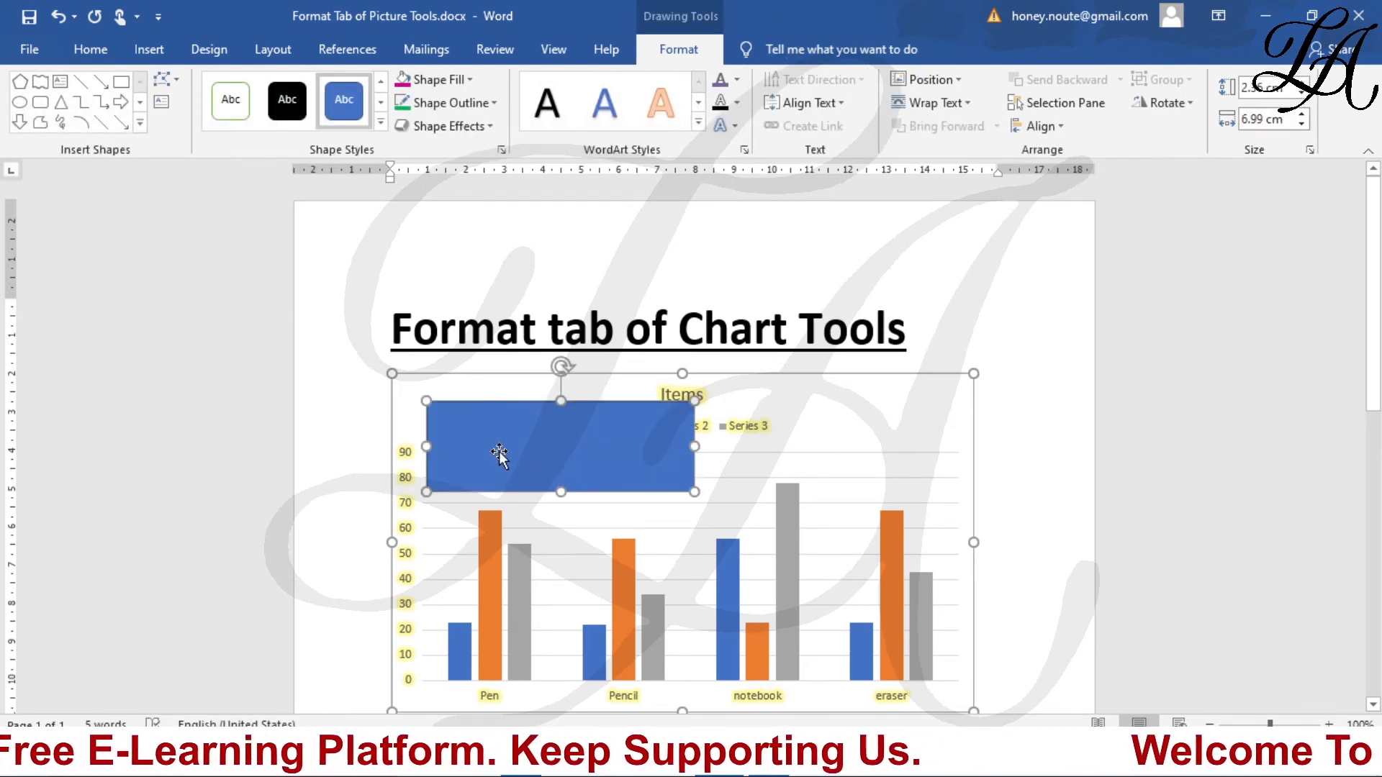
type("hello")
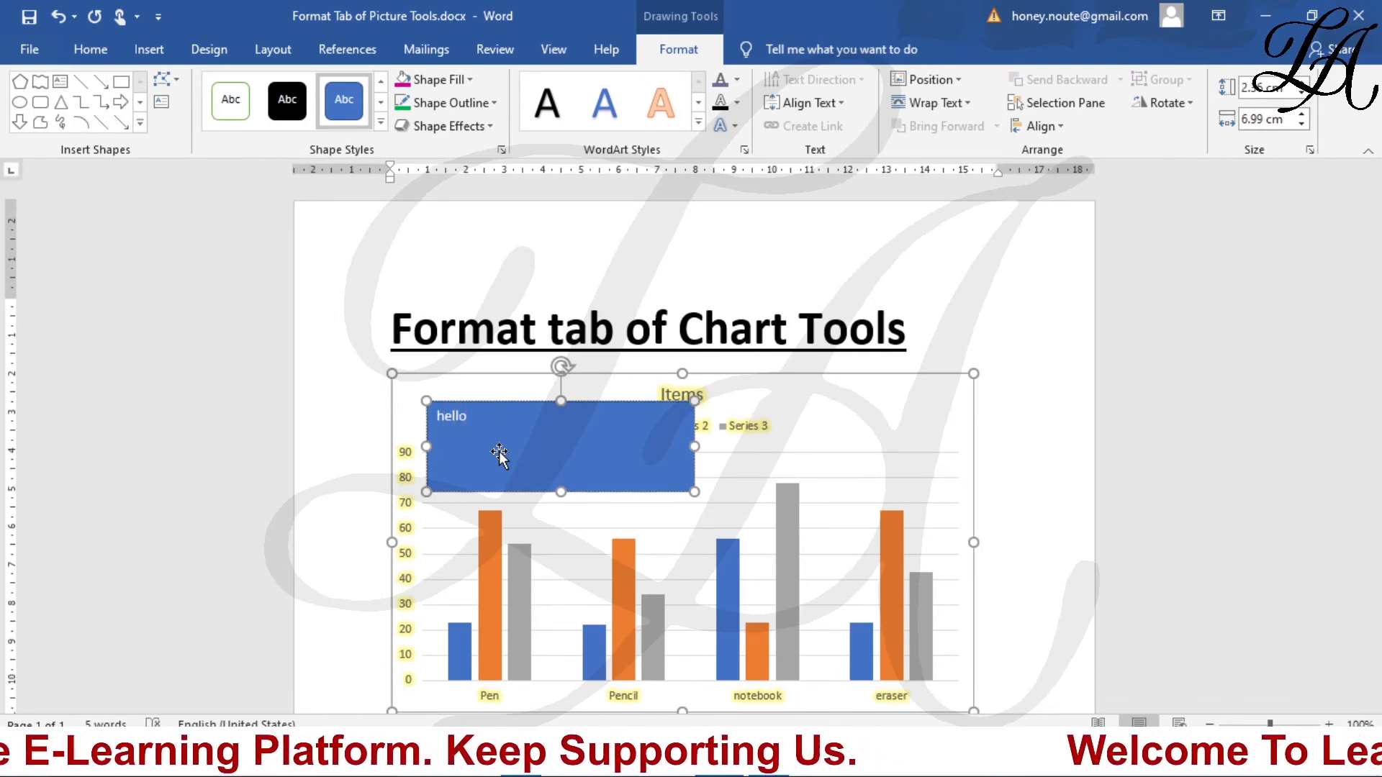
Shift the rectangle slightly to the left and set its text hello to font size 24
left_click(462, 417)
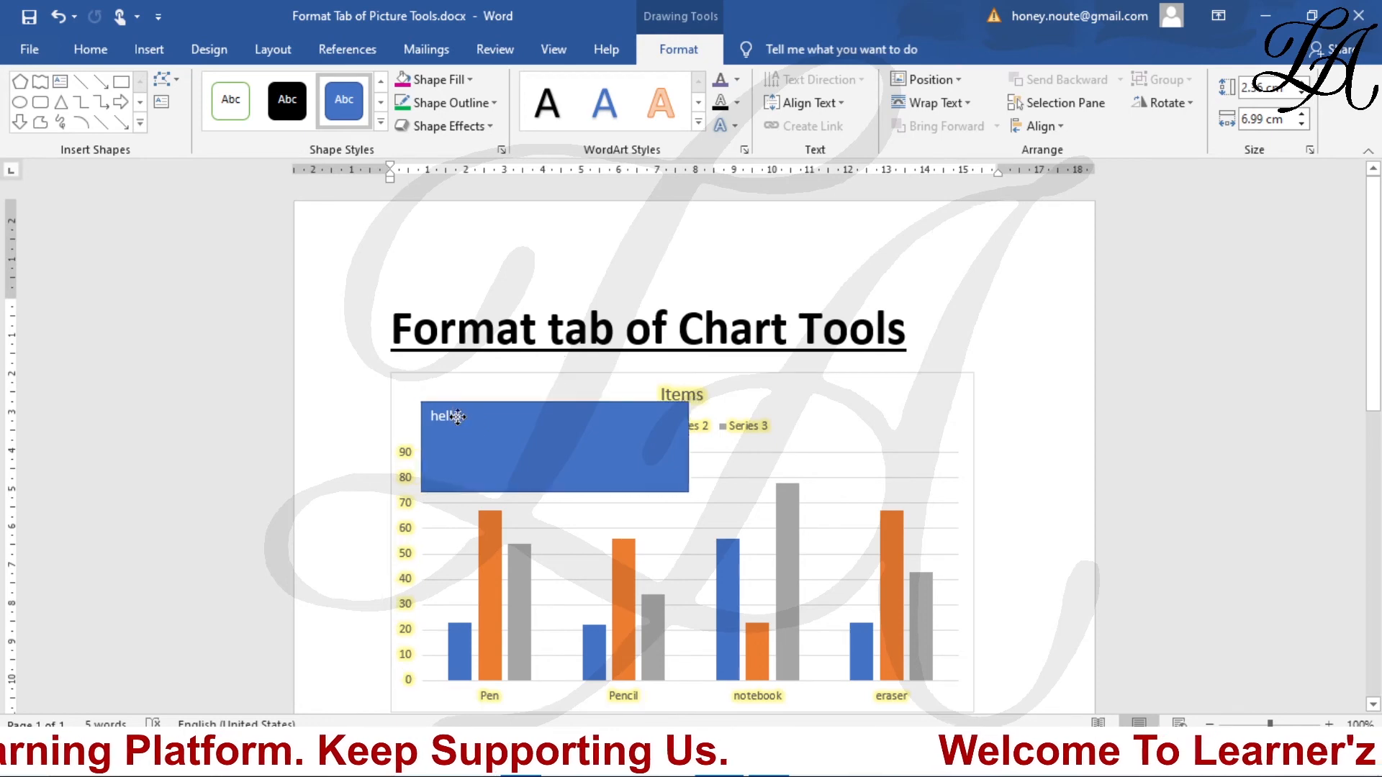
left_click_drag(472, 417, 455, 417)
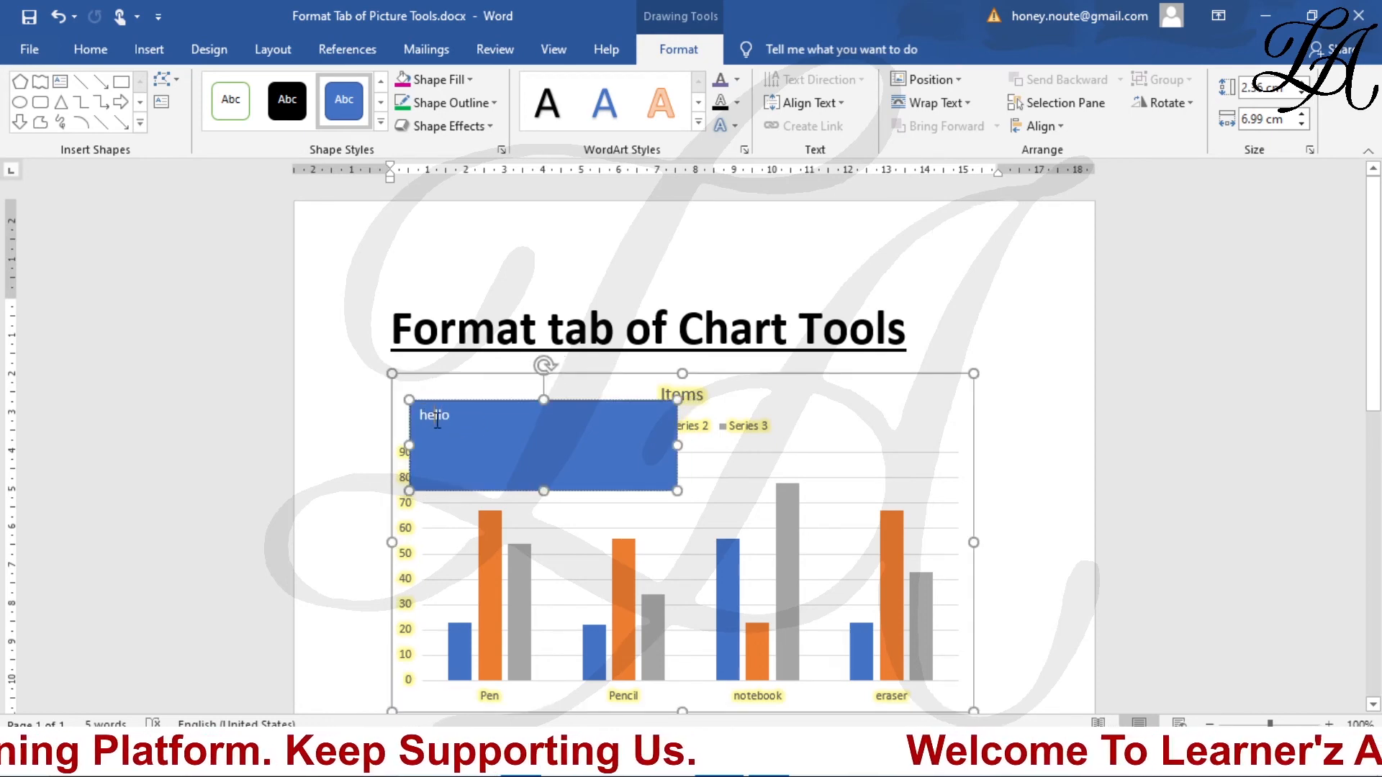
double_click(437, 417)
left_click(543, 364)
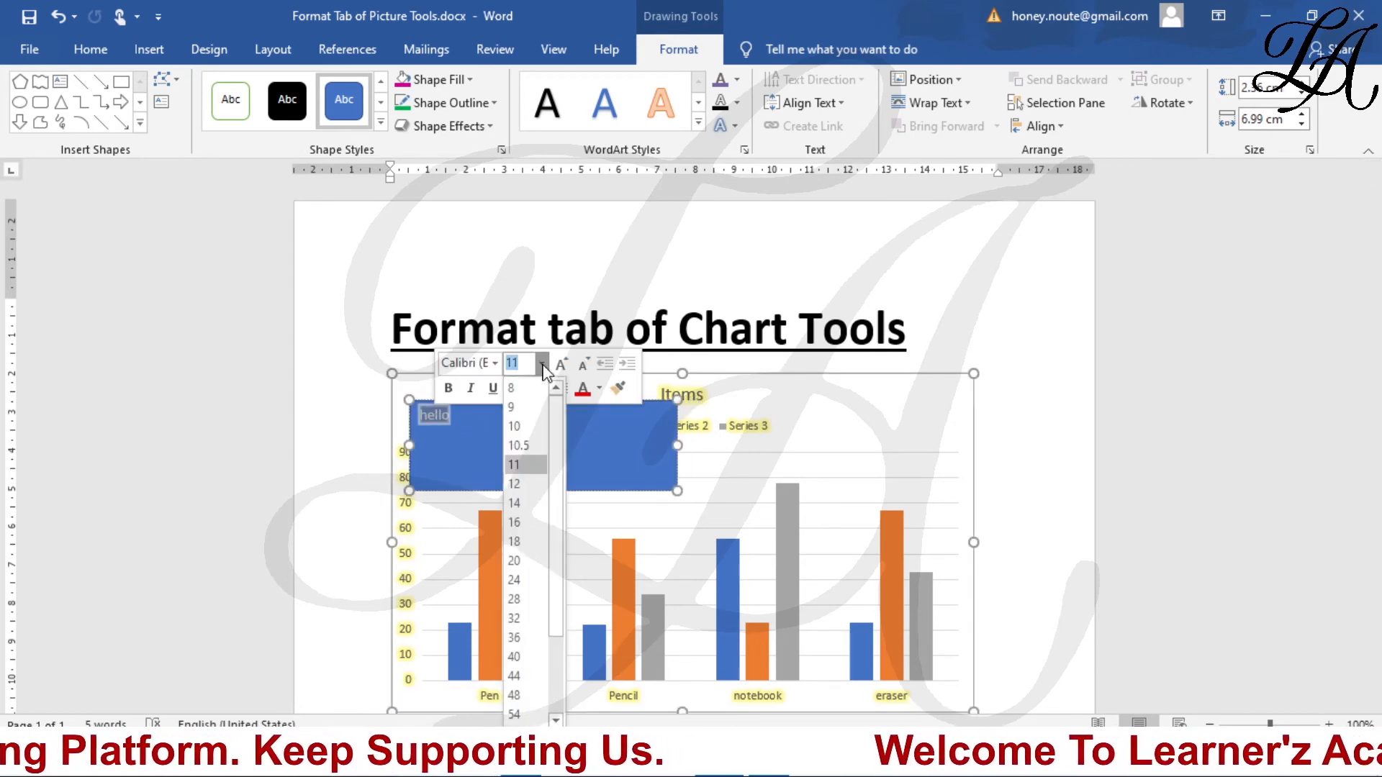
left_click(525, 579)
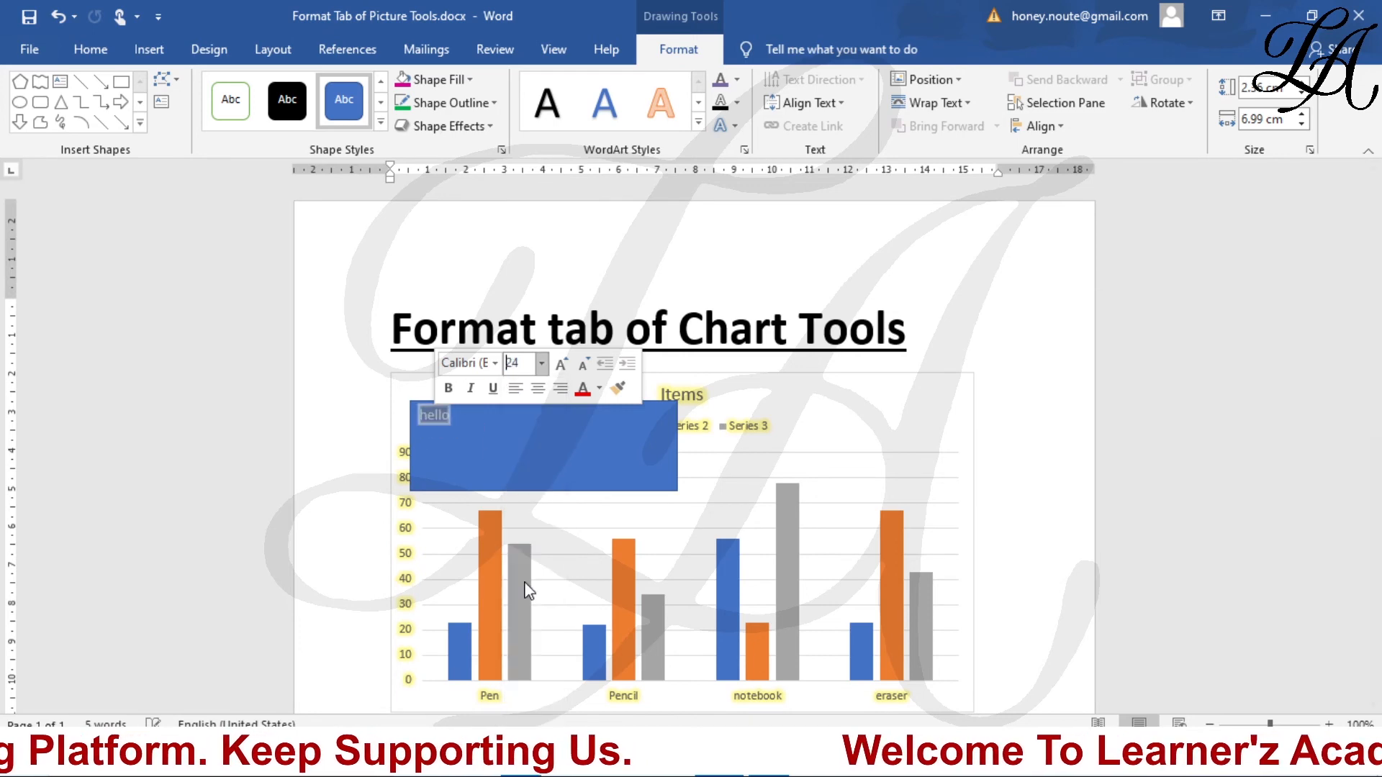
Apply the second WordArt style of the third row to the rectangle's text and fill the text with the gold theme colour
left_click(549, 452)
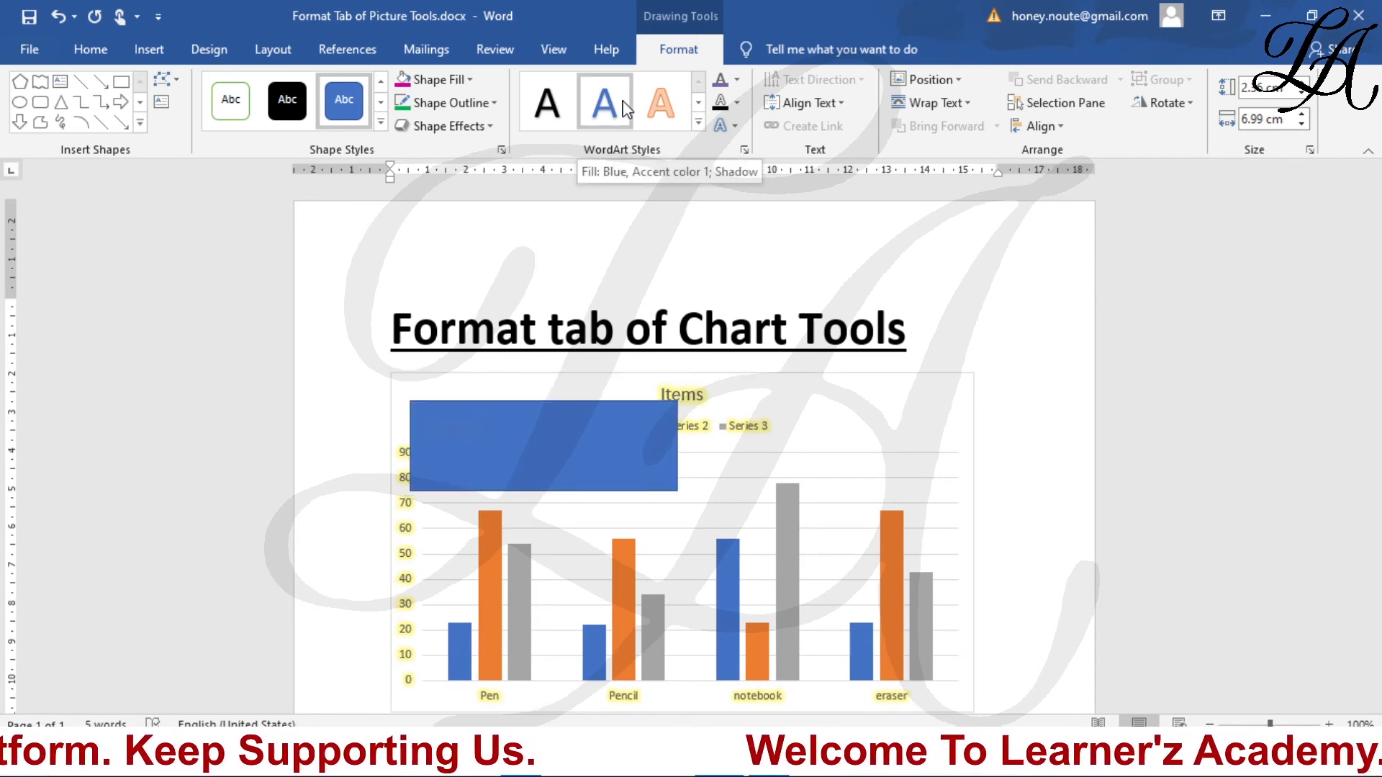
left_click(698, 124)
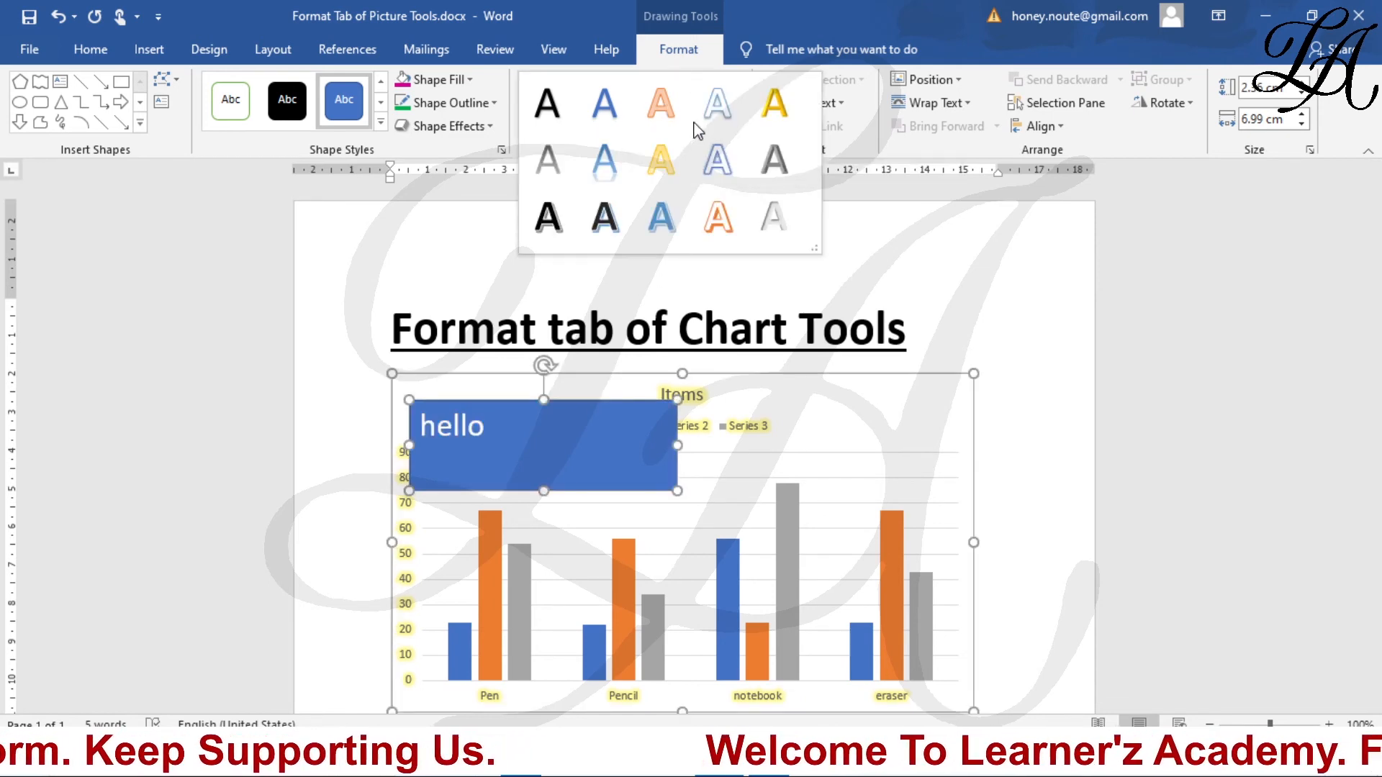
left_click(629, 230)
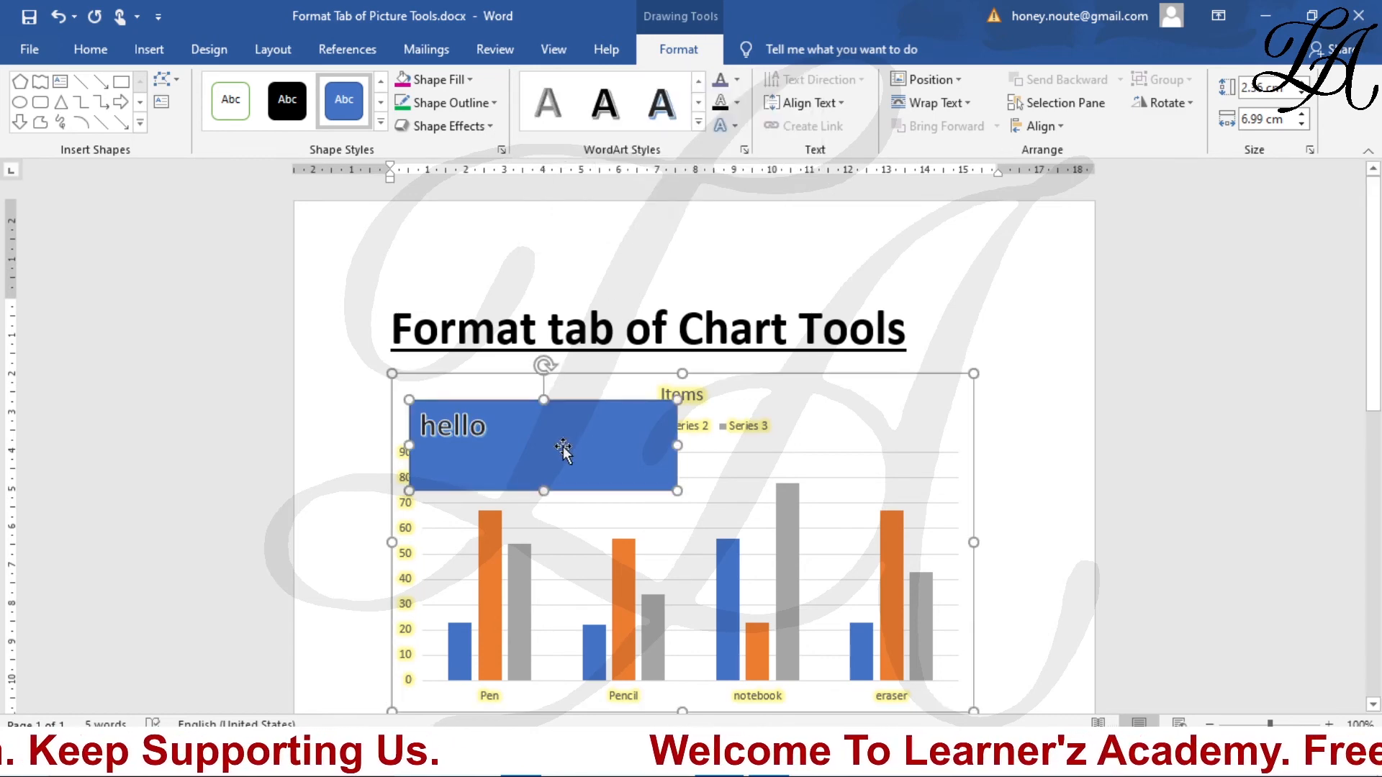
left_click(738, 79)
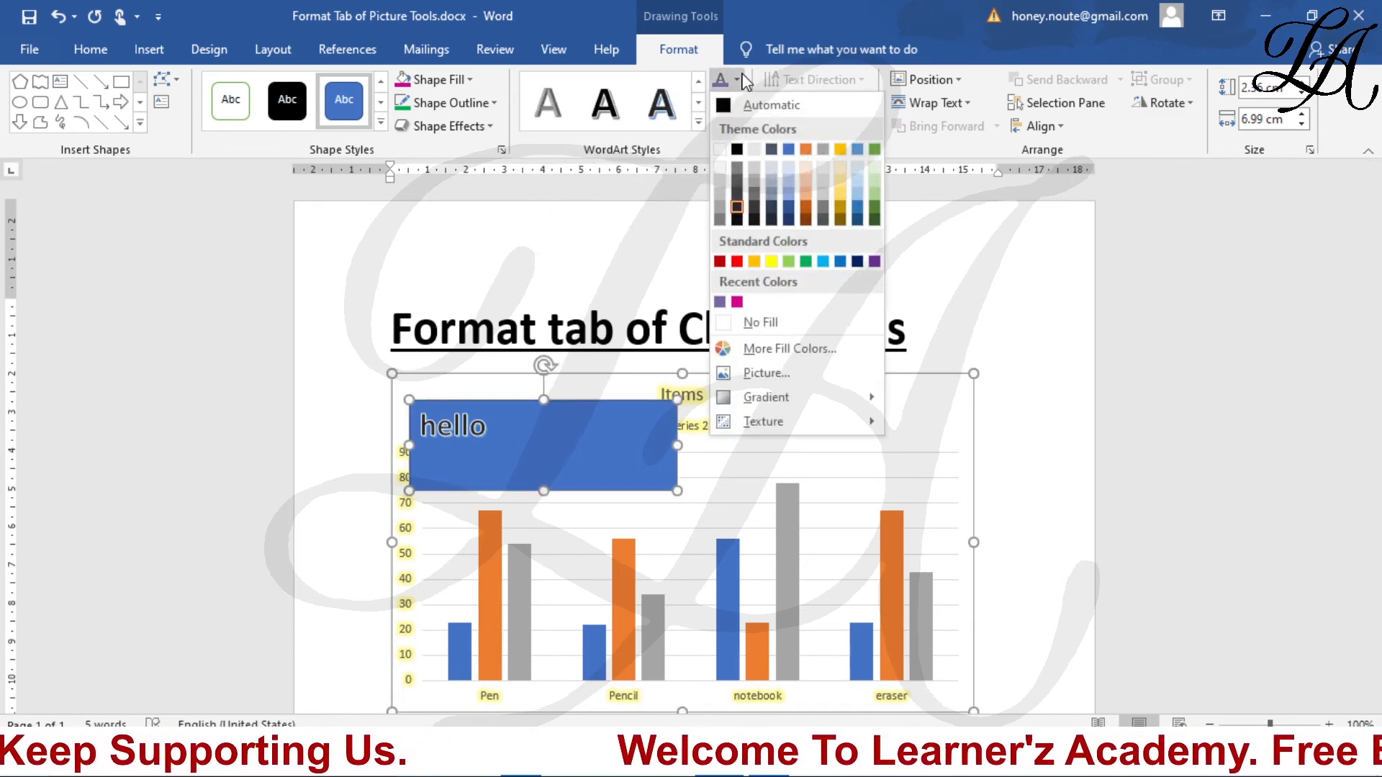
left_click(840, 151)
Give the text hello a 2¼ pt outline in standard green
left_click(731, 109)
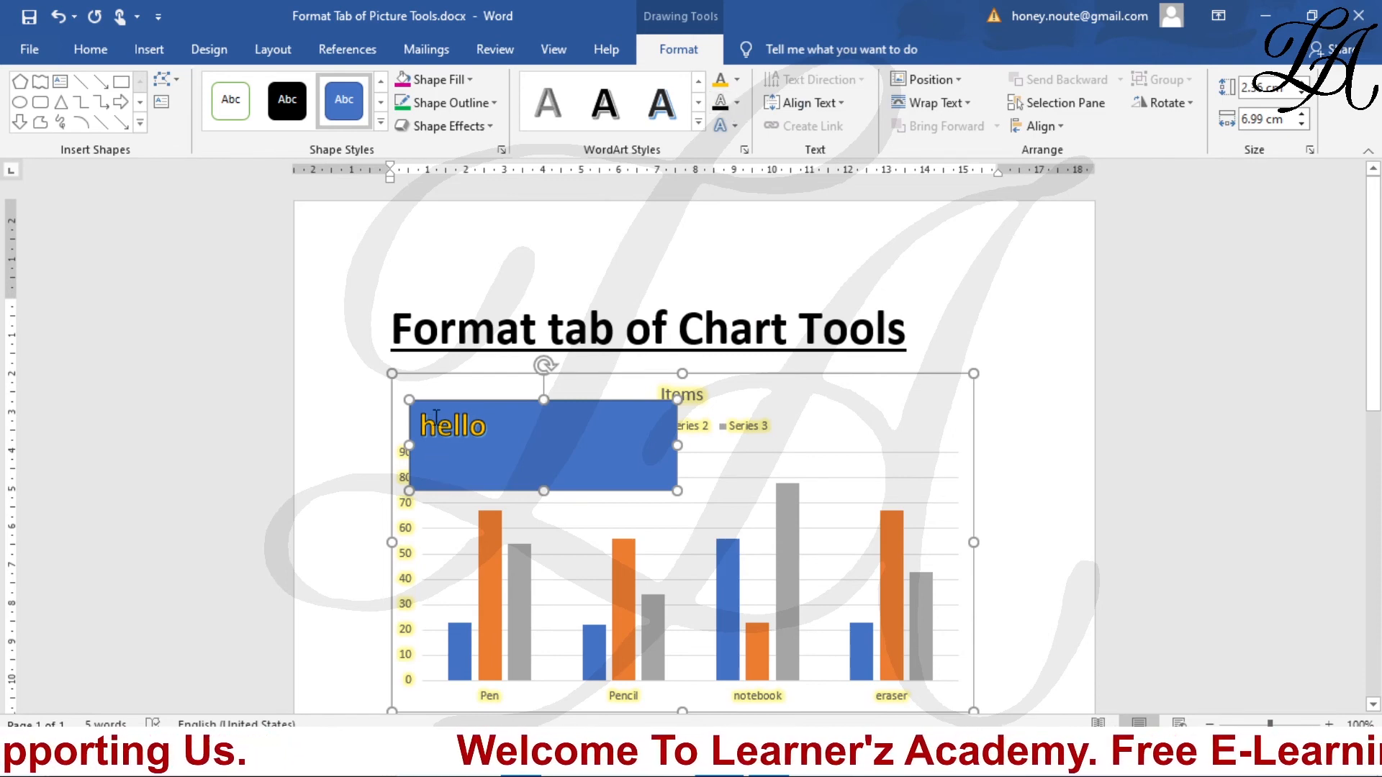
left_click(736, 103)
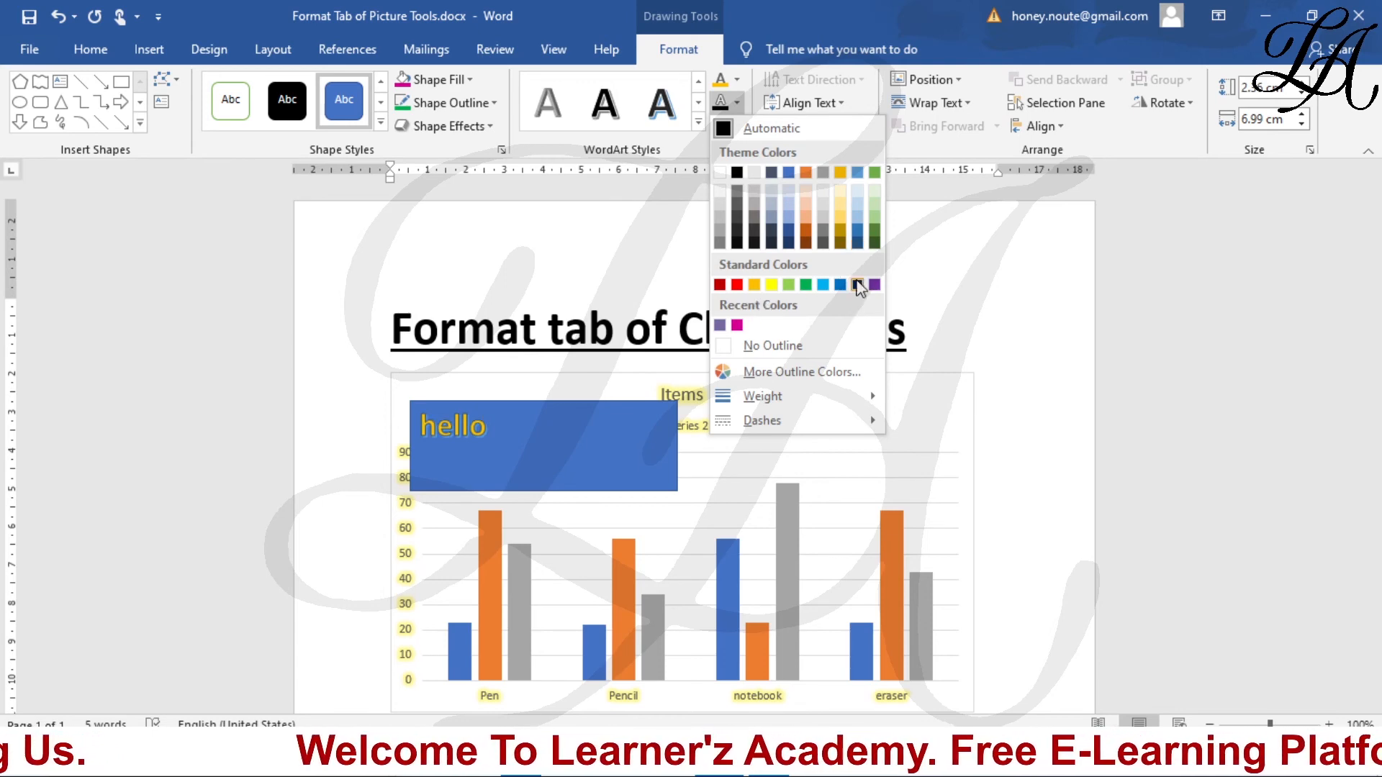
mouse_move(842, 396)
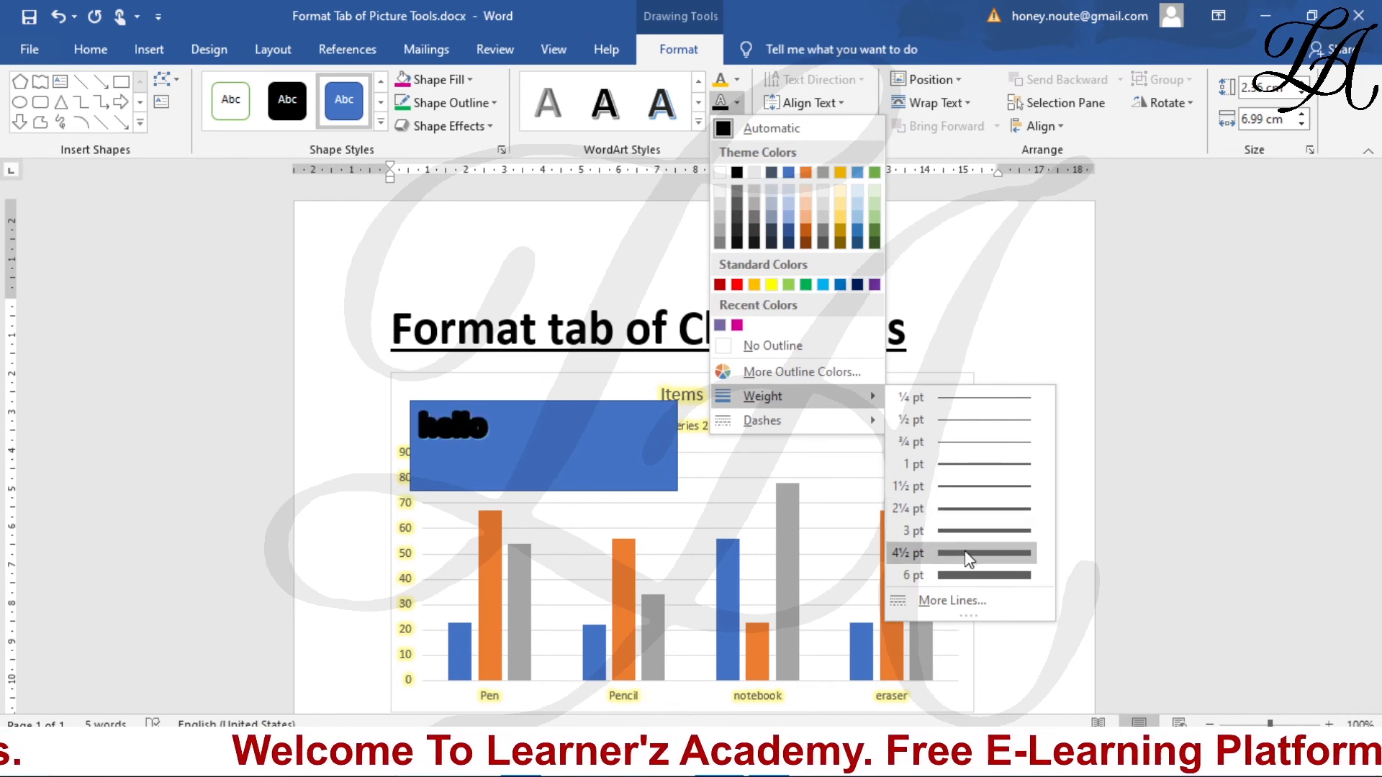
left_click(964, 508)
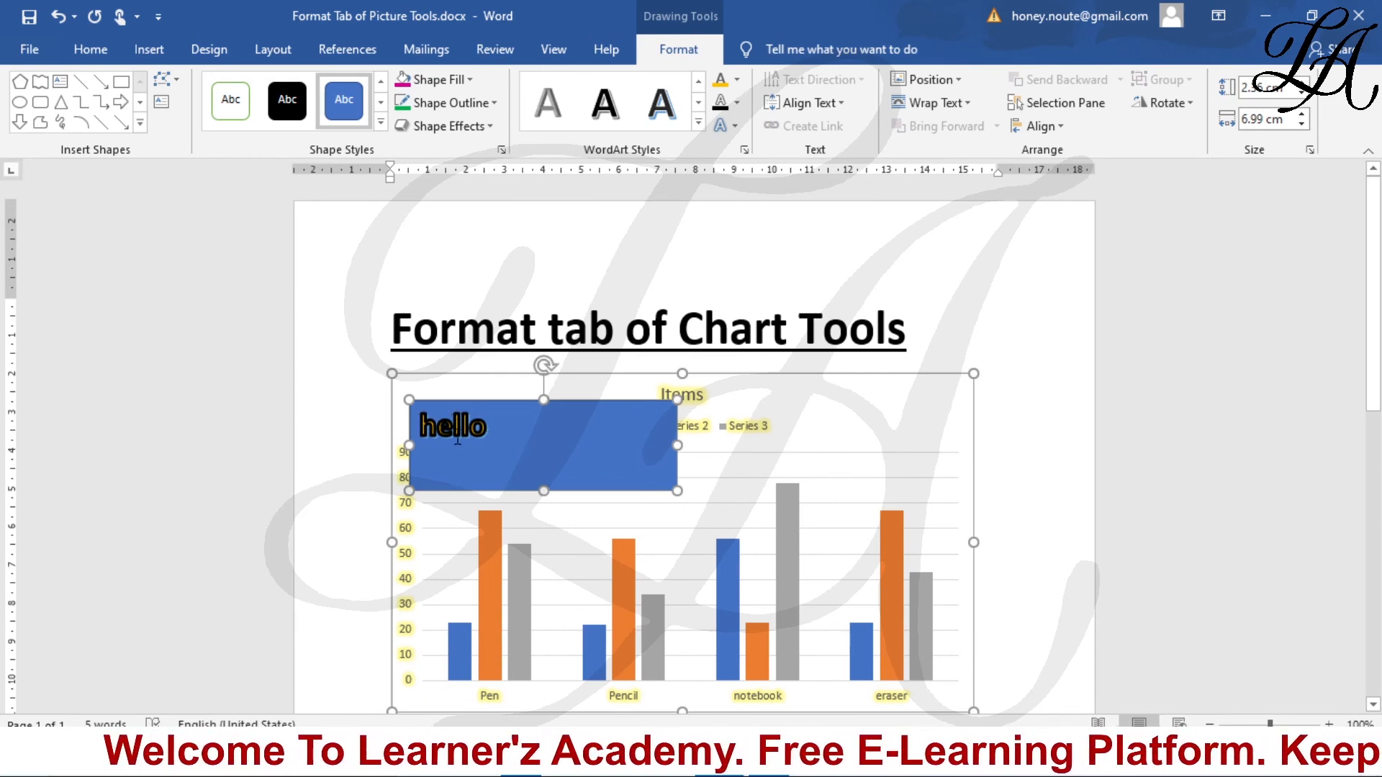
left_click(737, 102)
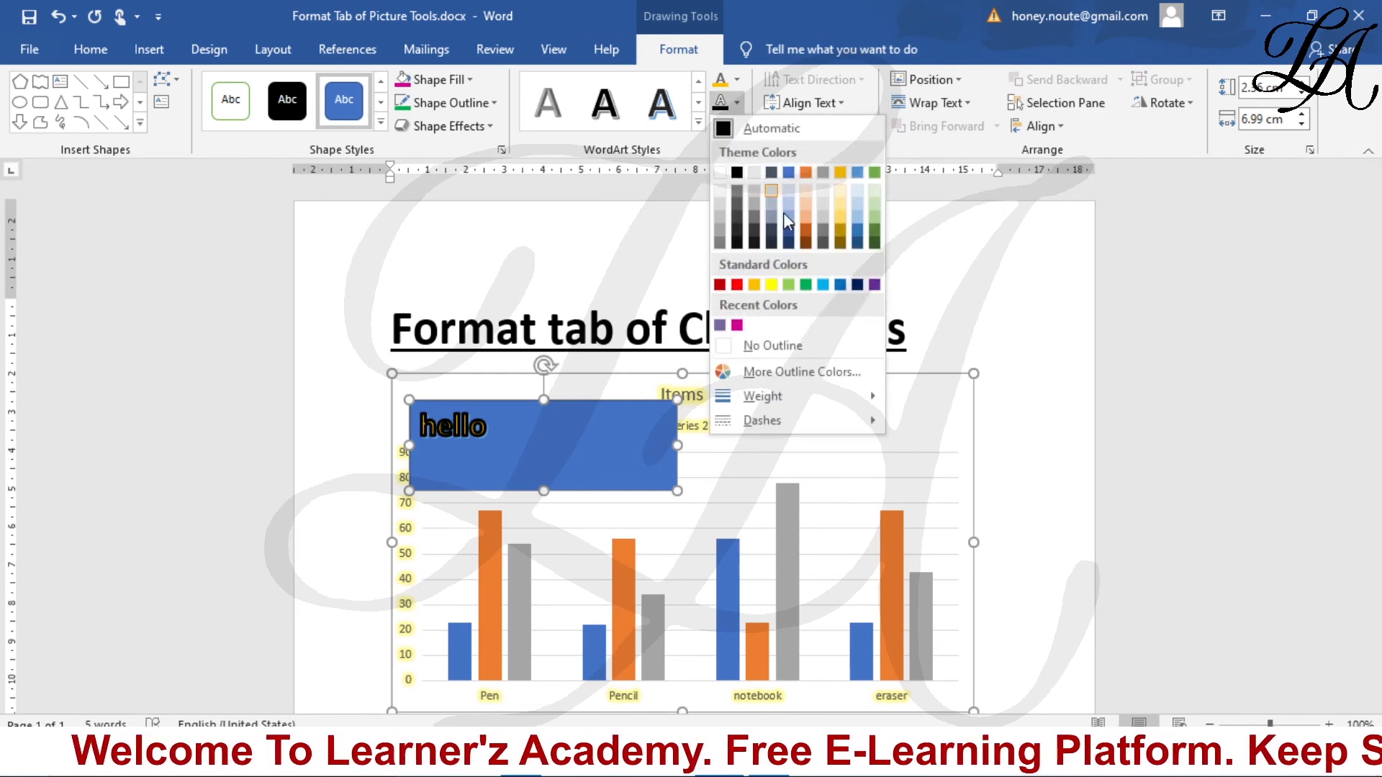
left_click(801, 285)
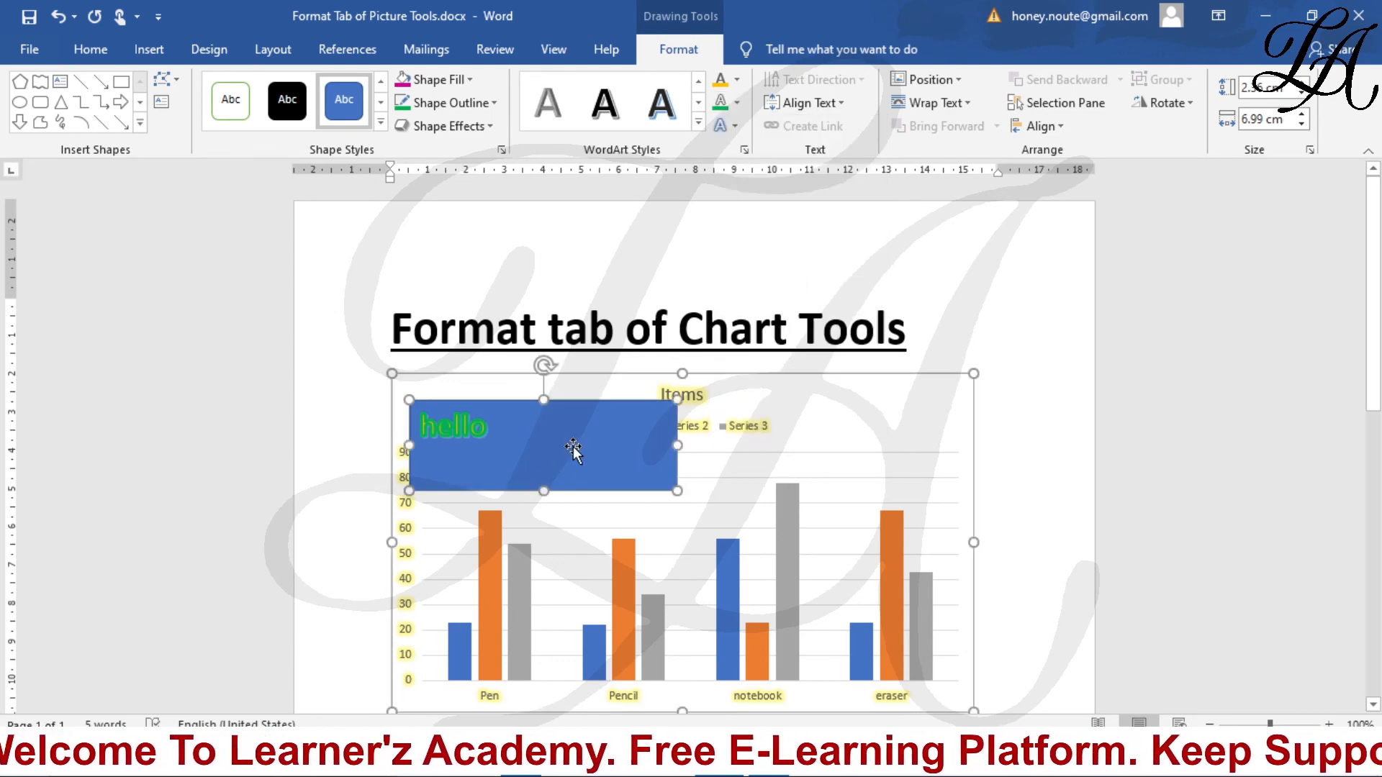
Apply the first glow variation in the last row, in blue, to the text hello
left_click(722, 126)
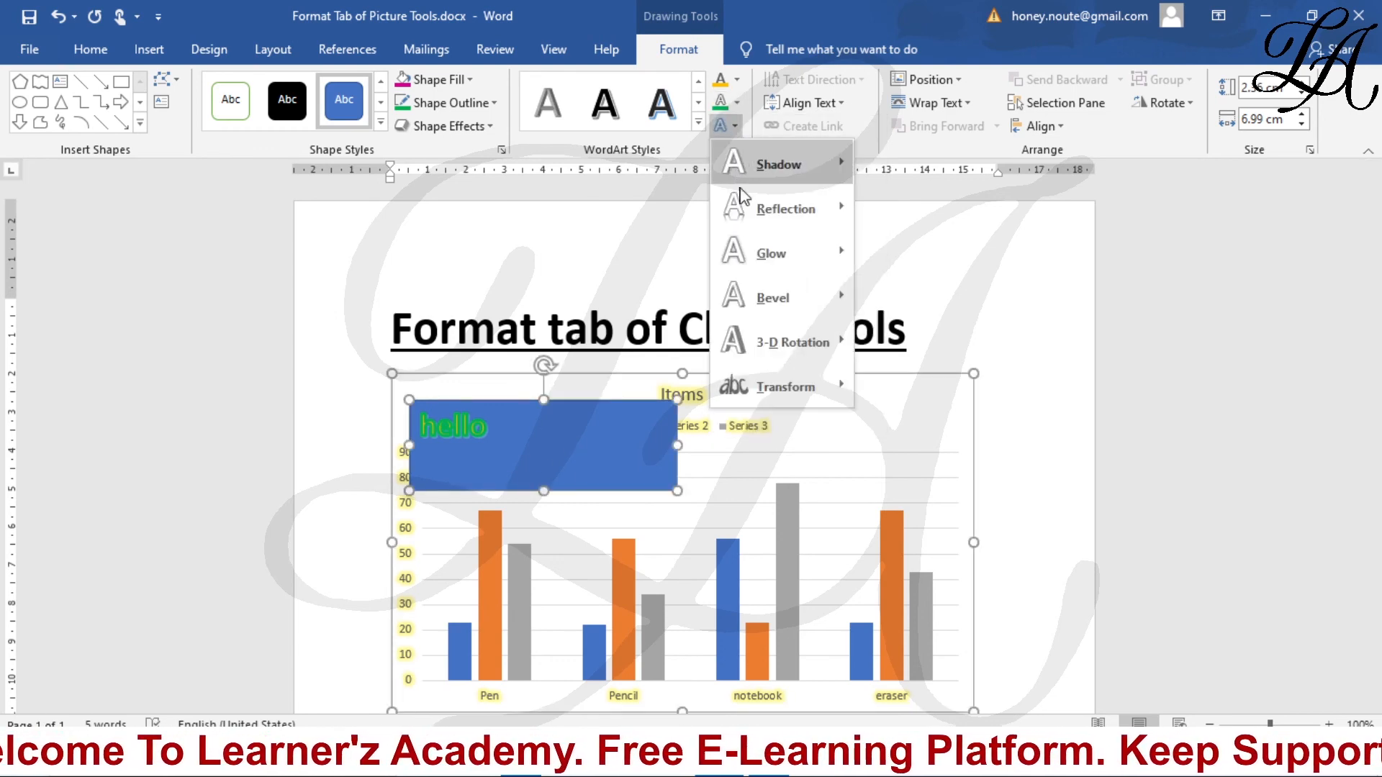
mouse_move(792, 254)
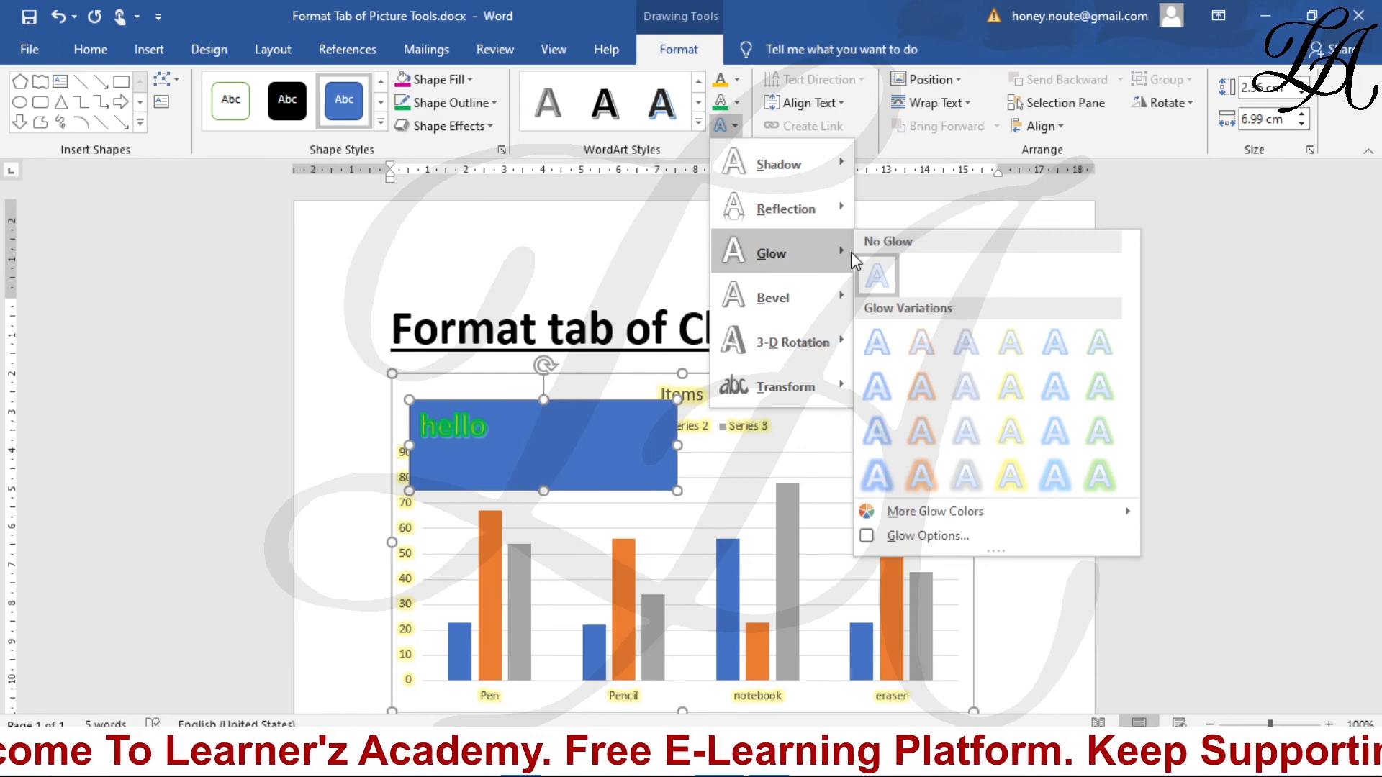
left_click(877, 475)
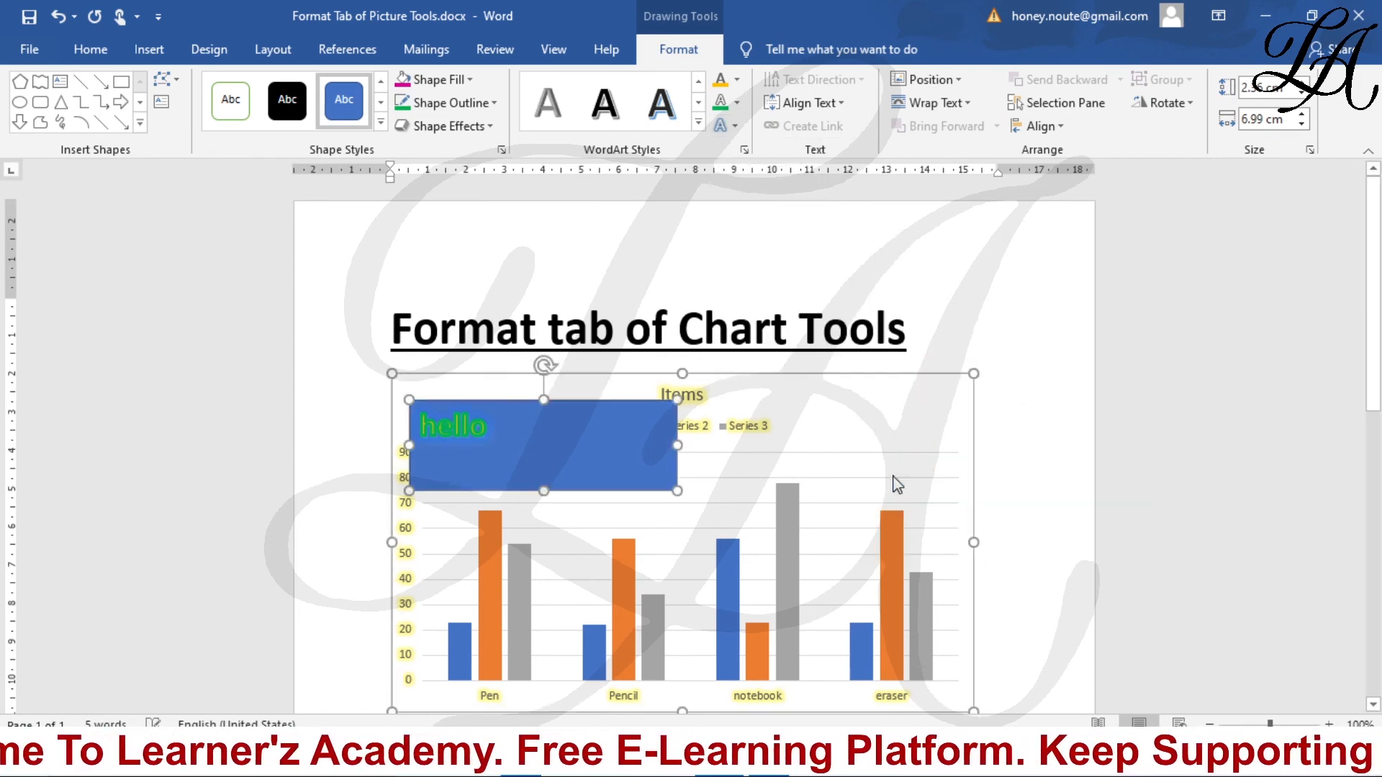
Apply the fourth Perspective 3-D rotation in the second row of presets to the text hello
left_click(722, 128)
mouse_move(798, 335)
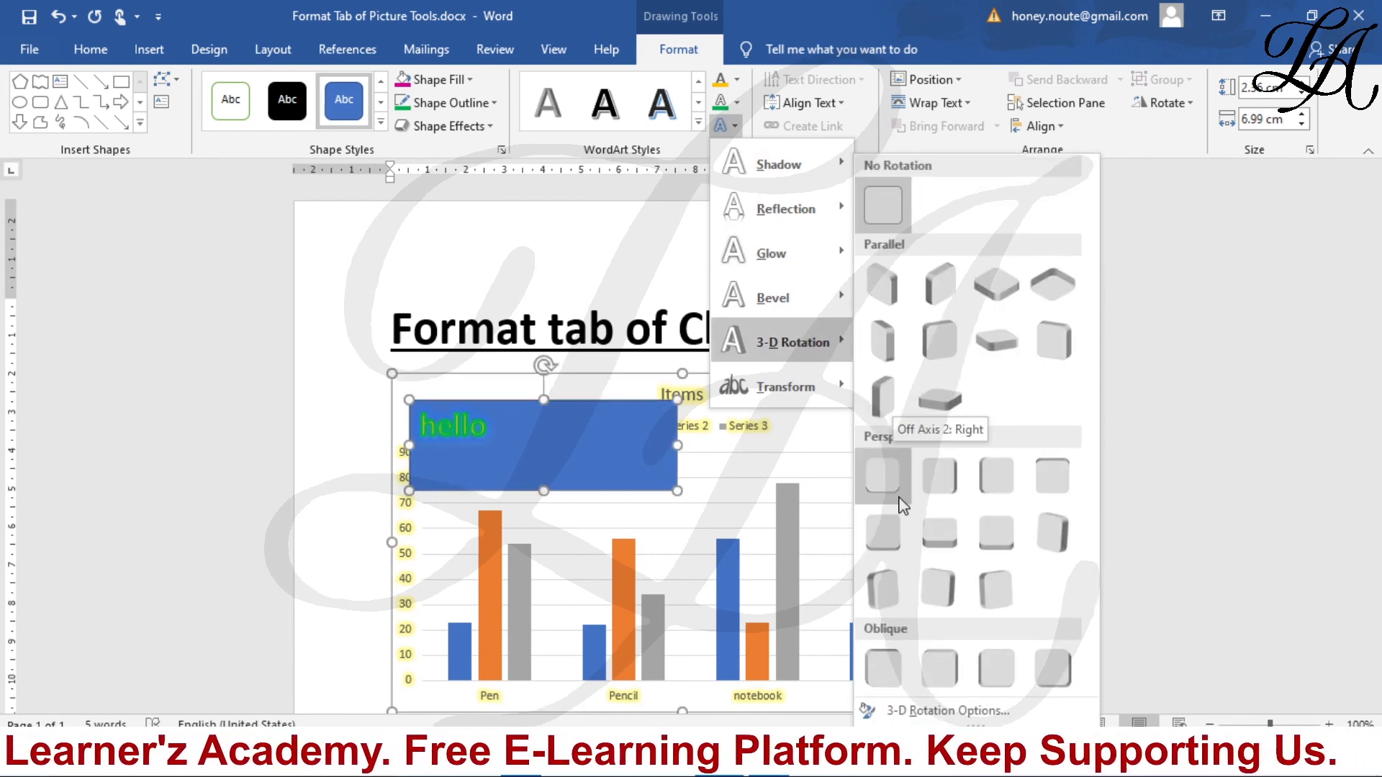
left_click(1052, 530)
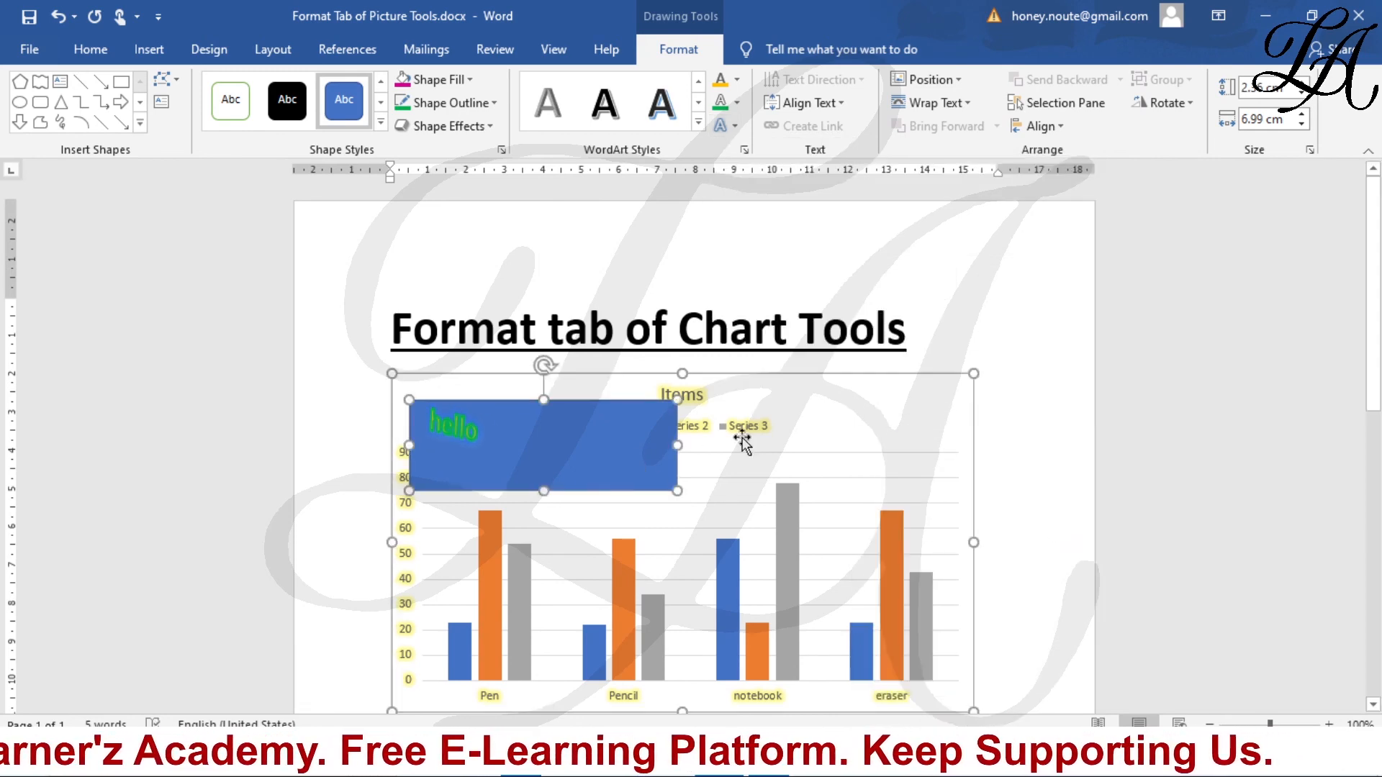
Select the chart area outside the rectangle and bring up the chart's formatting options
left_click(800, 410)
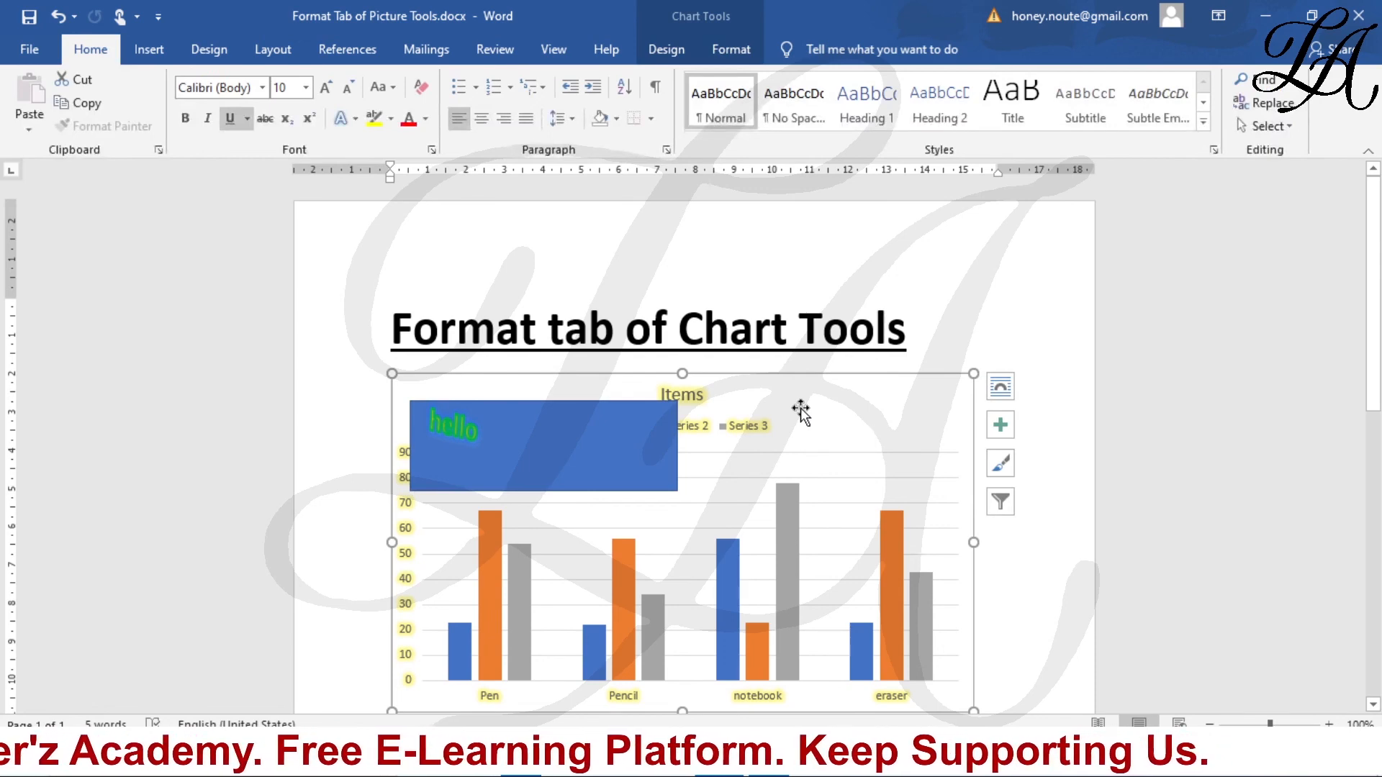
left_click(732, 49)
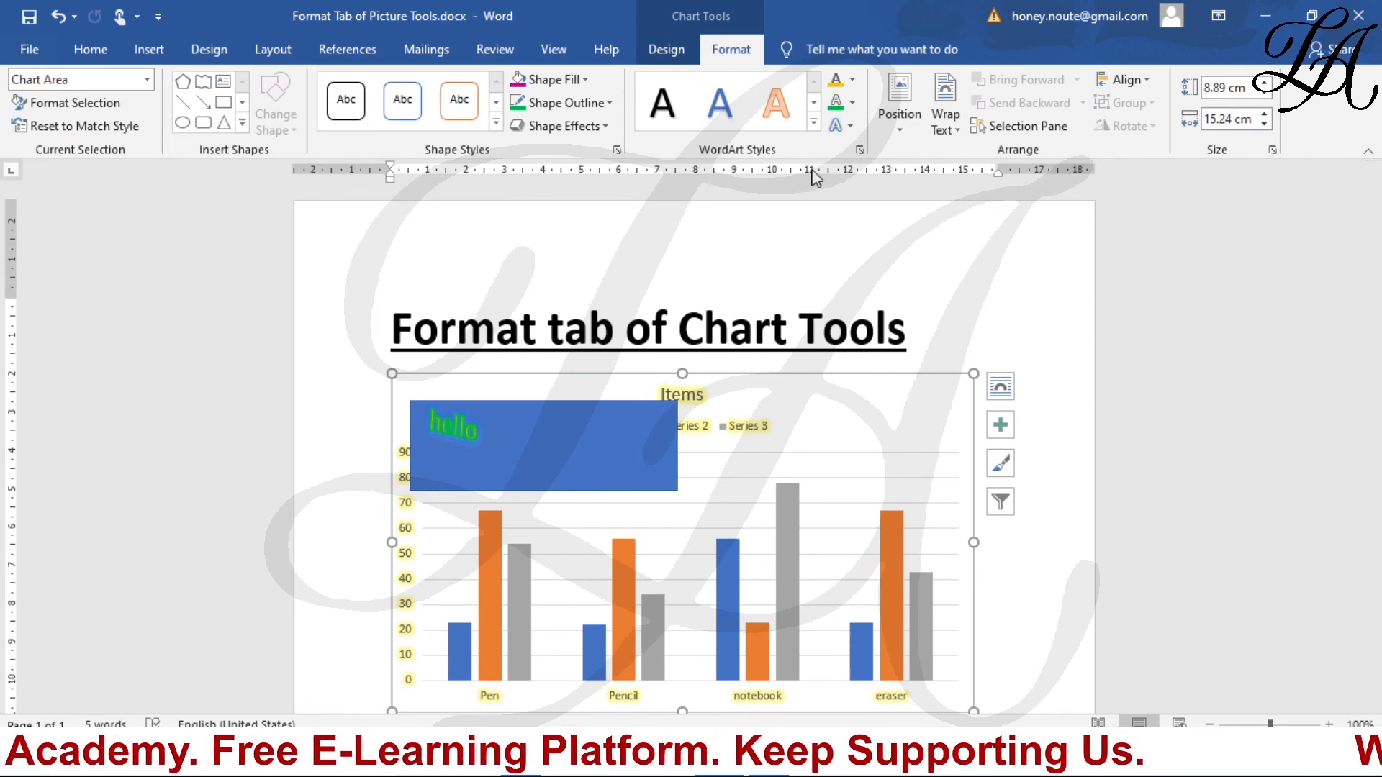